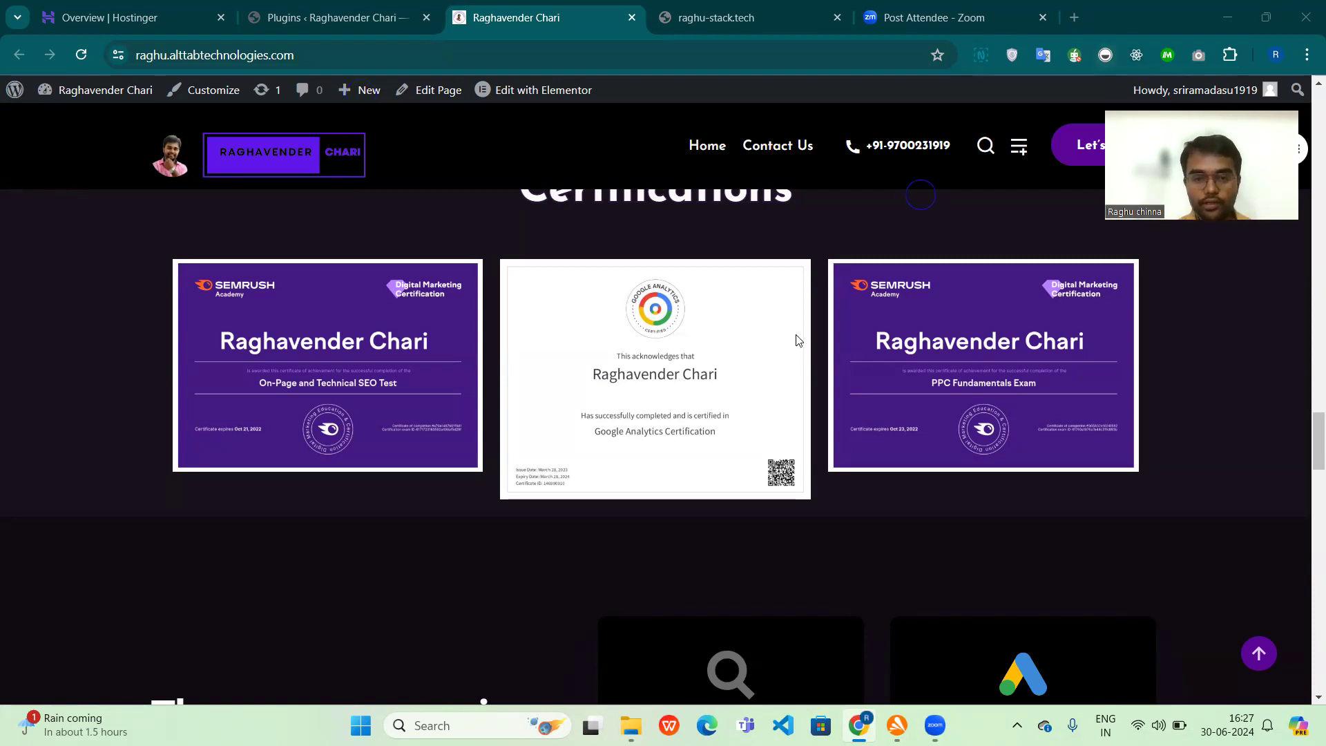
# Step: Review the portfolio home page's introduction, certificates, portfolio logos, About me, My Skills, Certifications and services sections
pyautogui.scroll(15, 796, 343)
pyautogui.scroll(10, 796, 344)
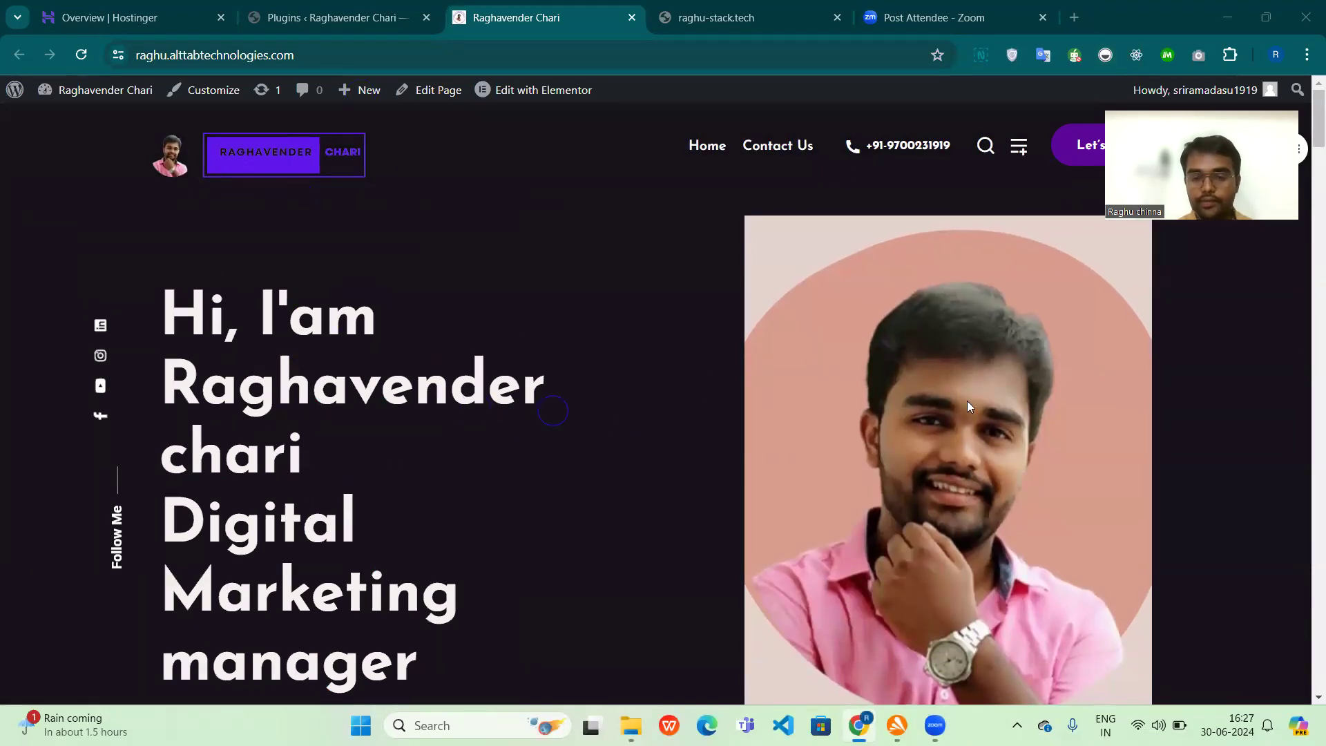
pyautogui.scroll(-10, 858, 455)
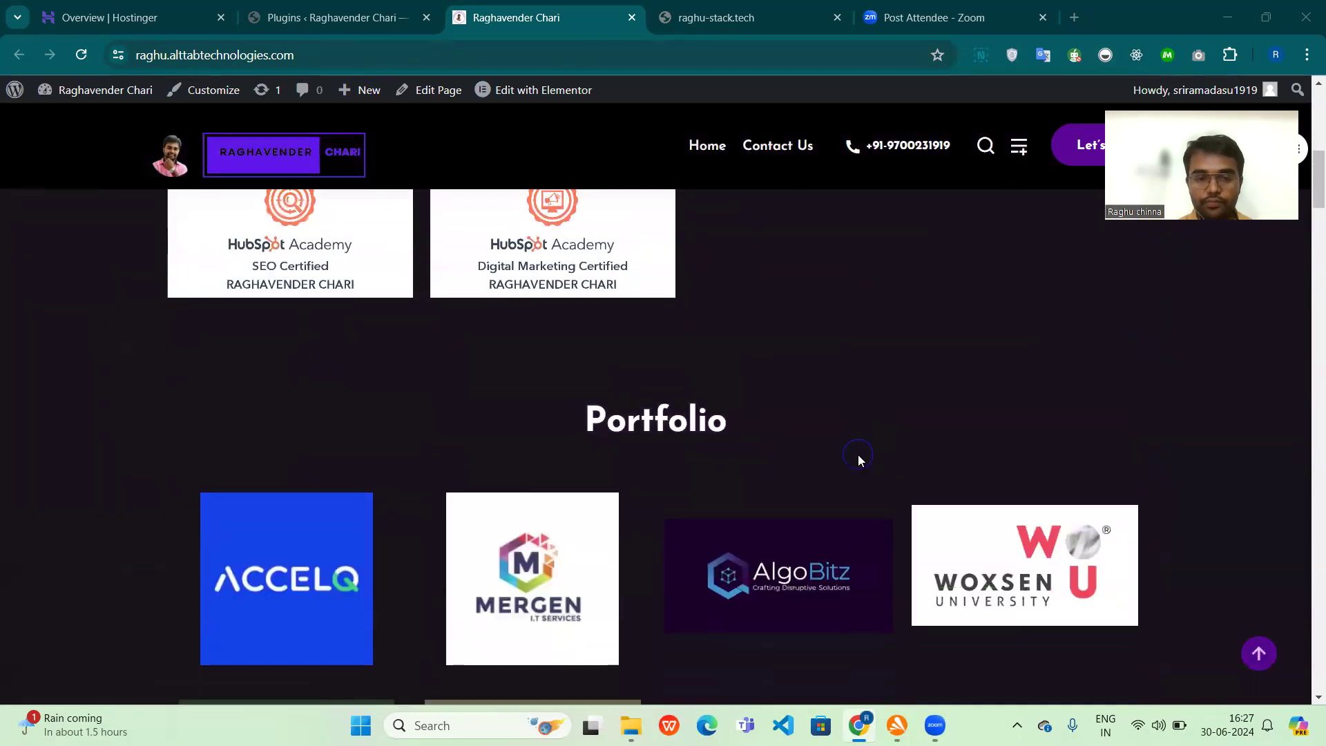
pyautogui.scroll(1, 857, 454)
pyautogui.scroll(2, 536, 562)
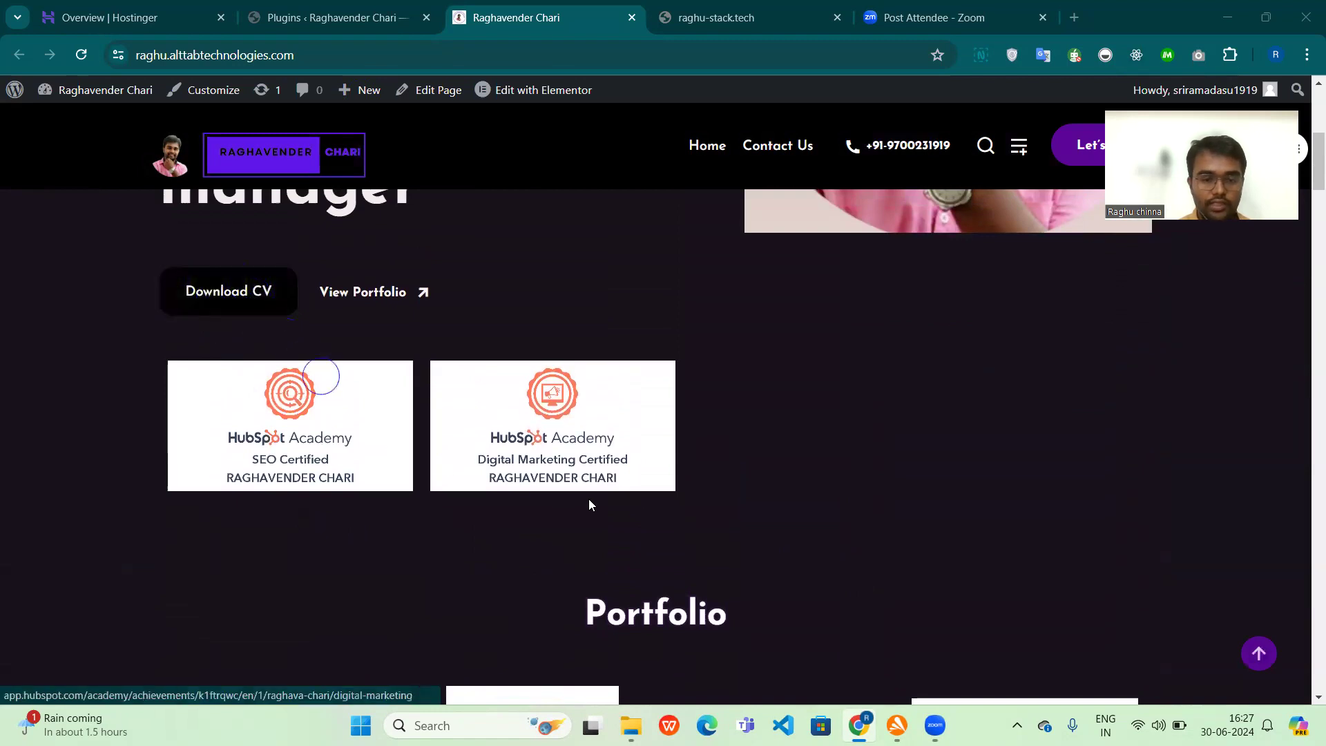
pyautogui.scroll(-4, 556, 493)
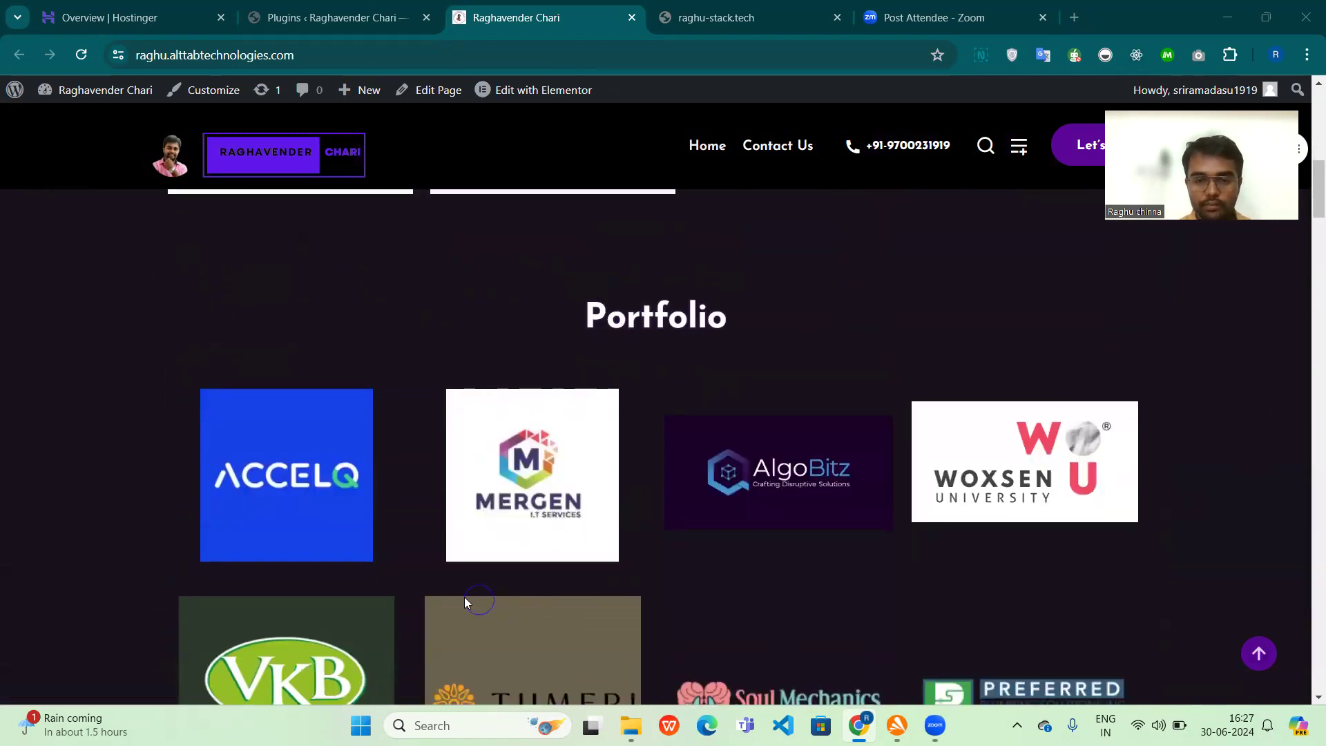
pyautogui.scroll(-20, 464, 603)
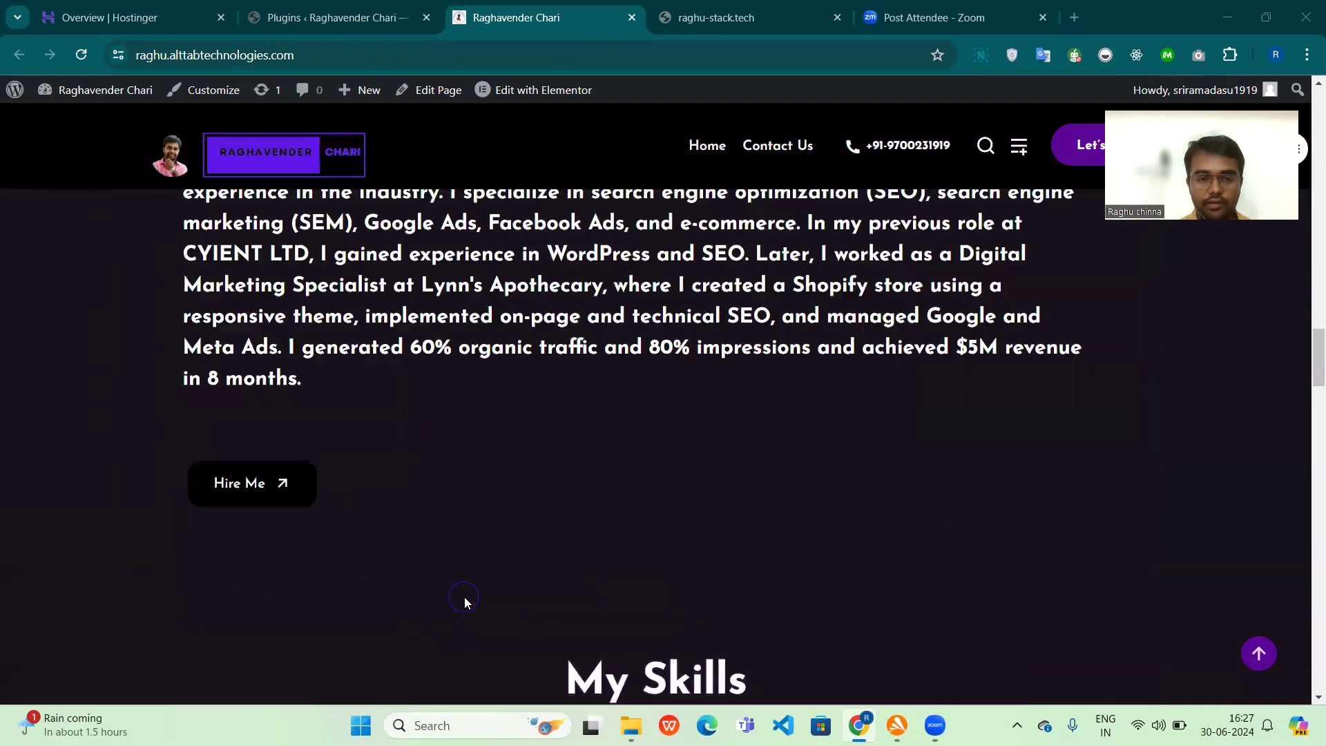
pyautogui.scroll(2, 464, 602)
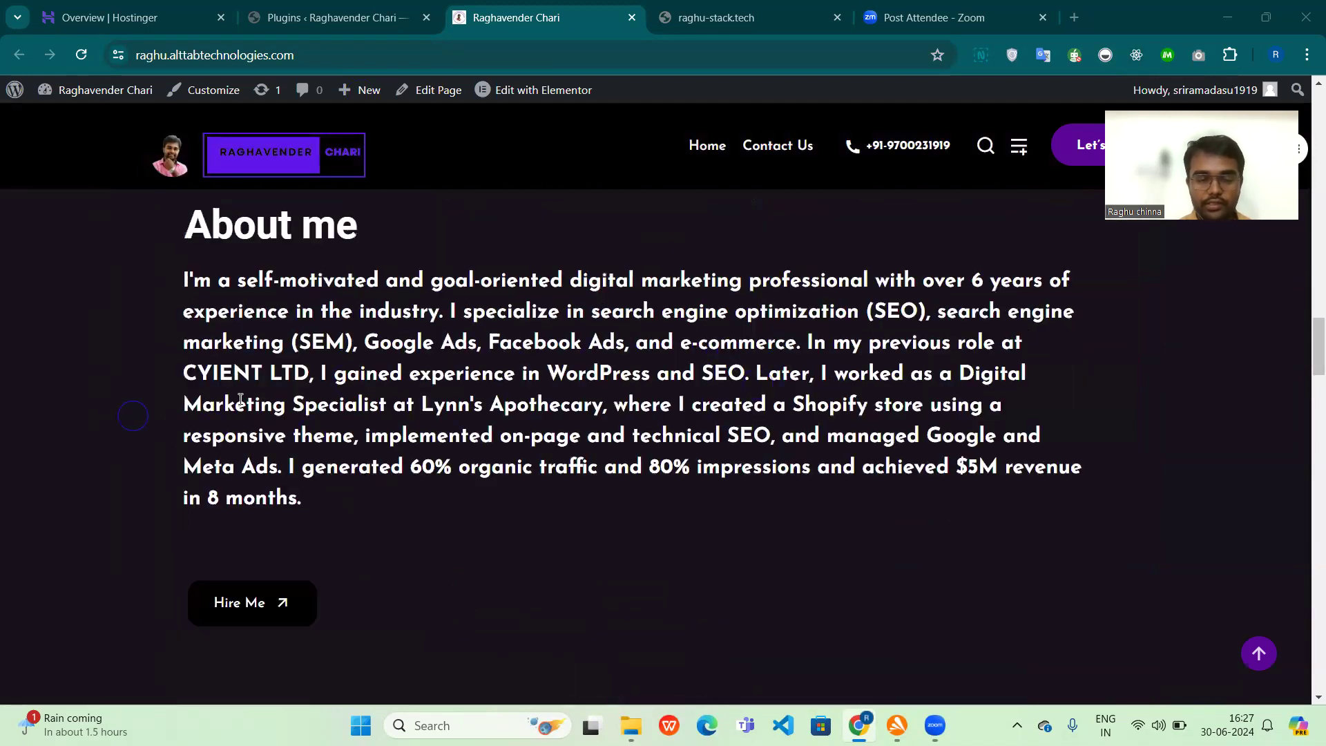
pyautogui.scroll(-7, 483, 394)
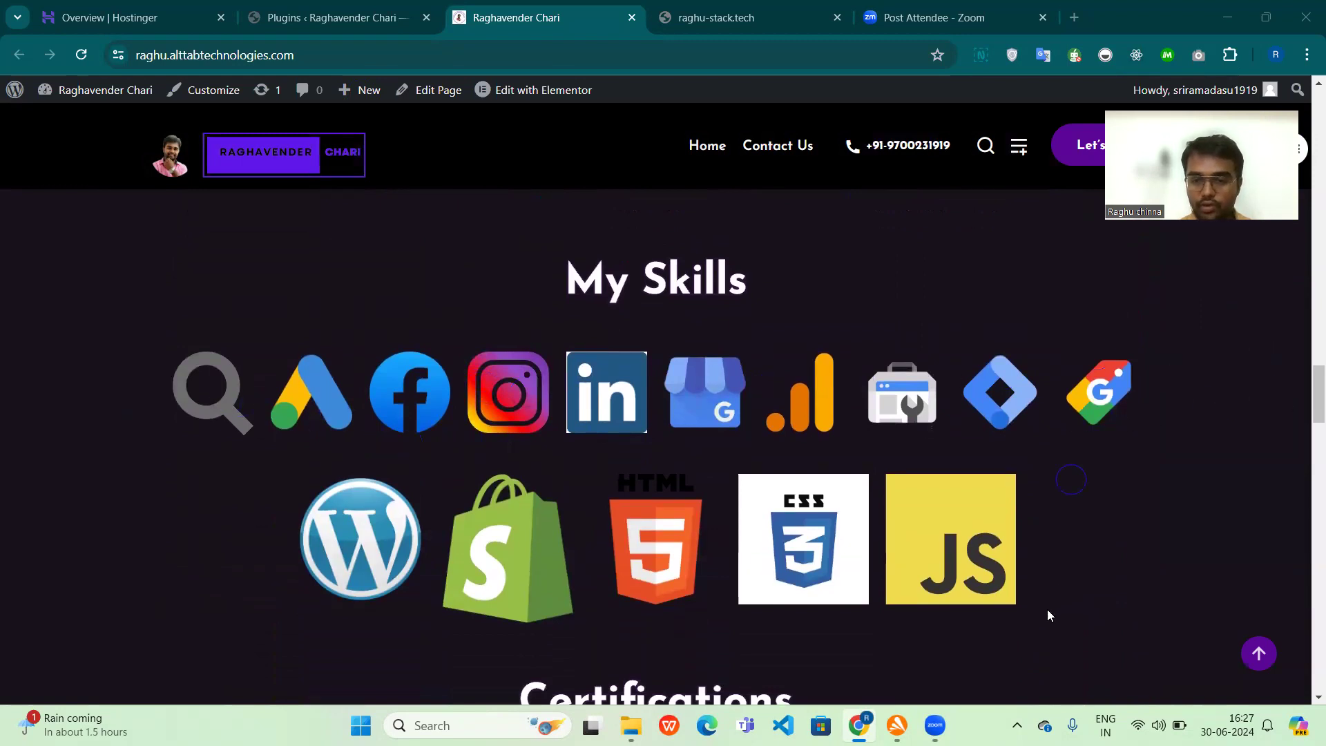
pyautogui.scroll(-5, 965, 595)
pyautogui.scroll(-3, 965, 595)
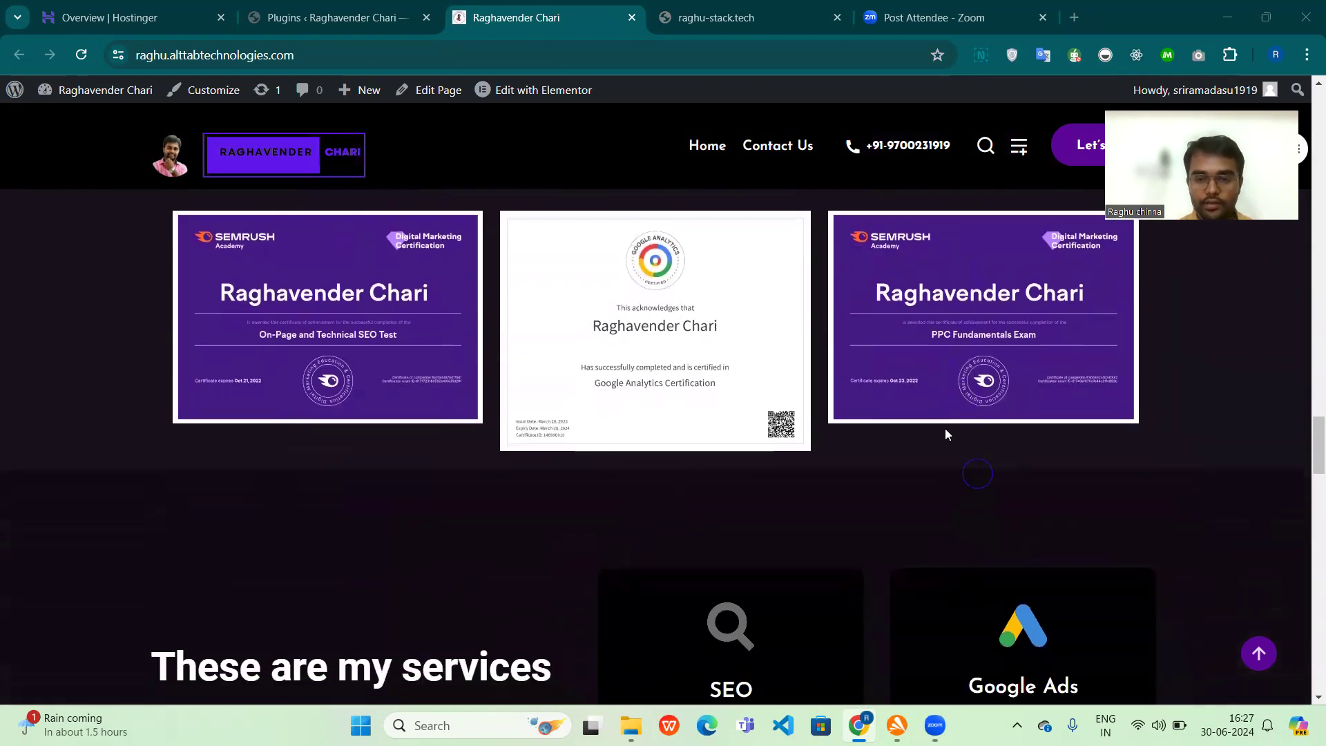
pyautogui.scroll(-7, 663, 569)
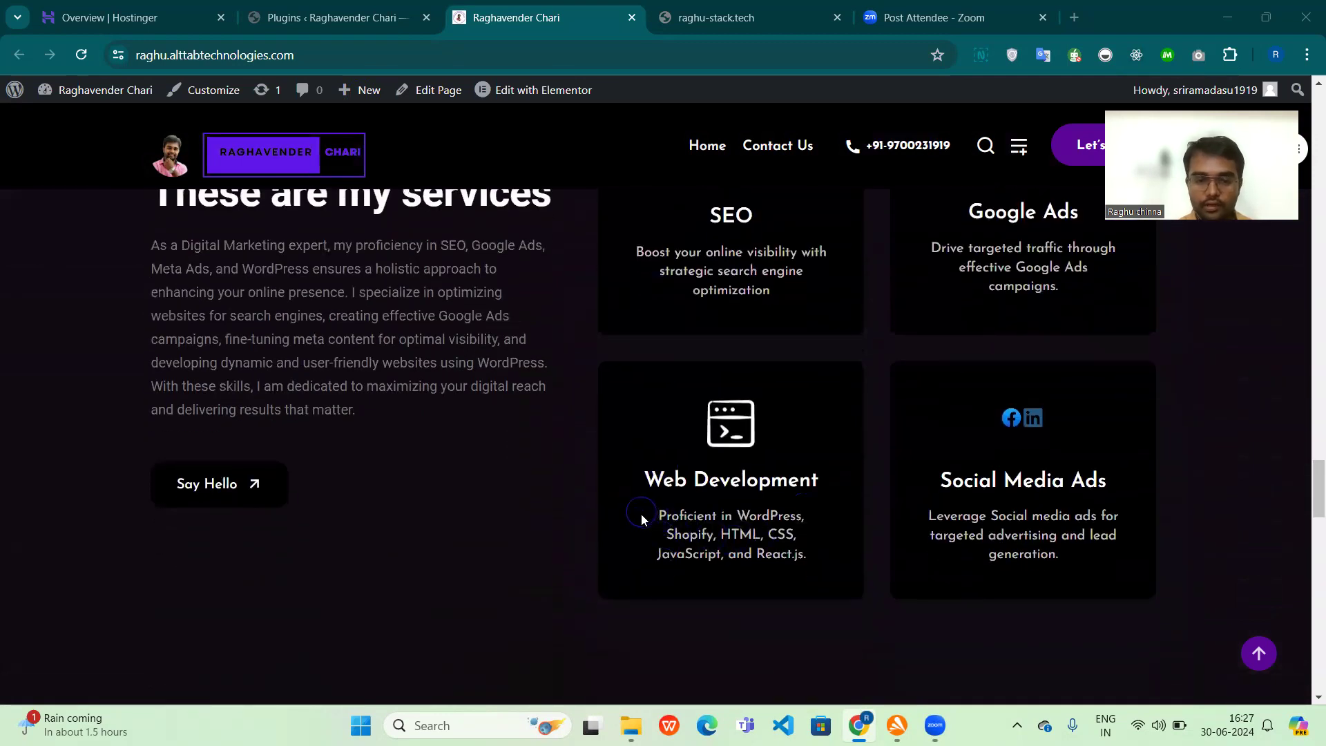
# Step: Browse through the client testimonials in the "Hear from trusted clients" carousel
pyautogui.scroll(-10, 694, 531)
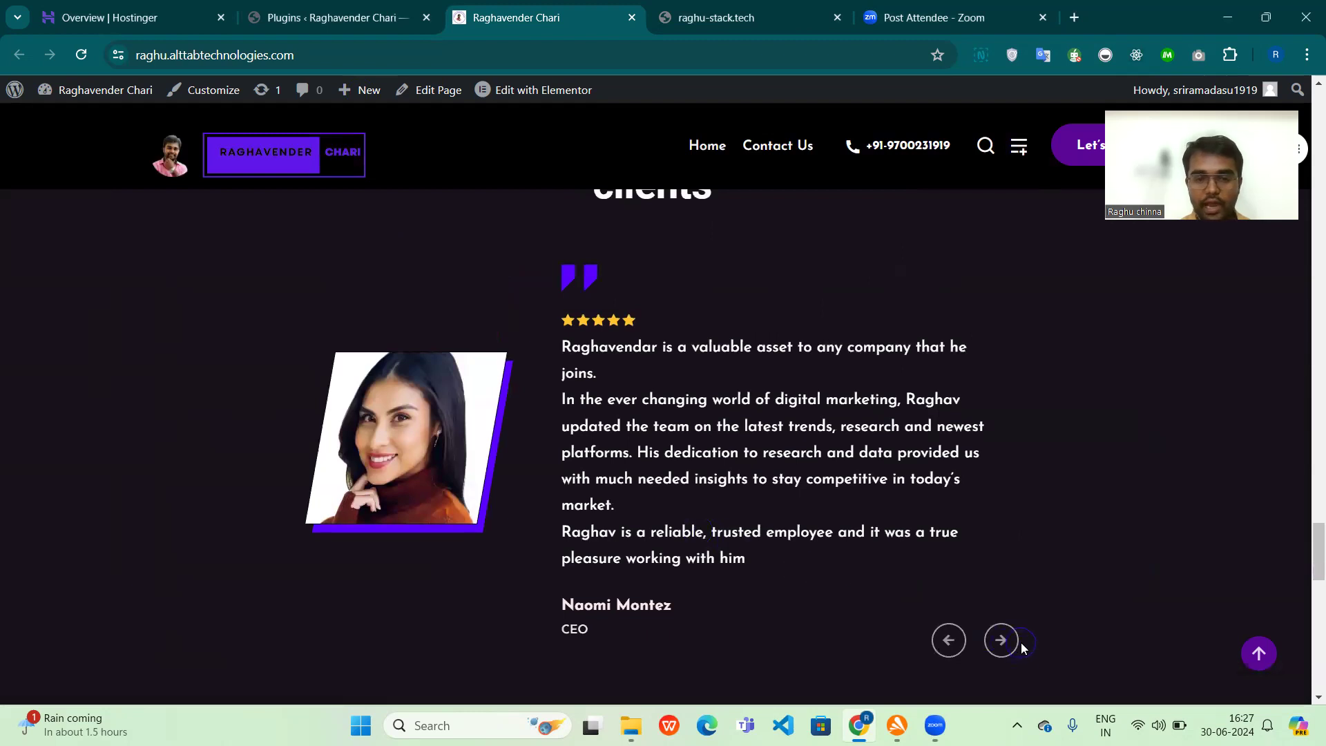
pyautogui.click(1005, 641)
pyautogui.click(1012, 646)
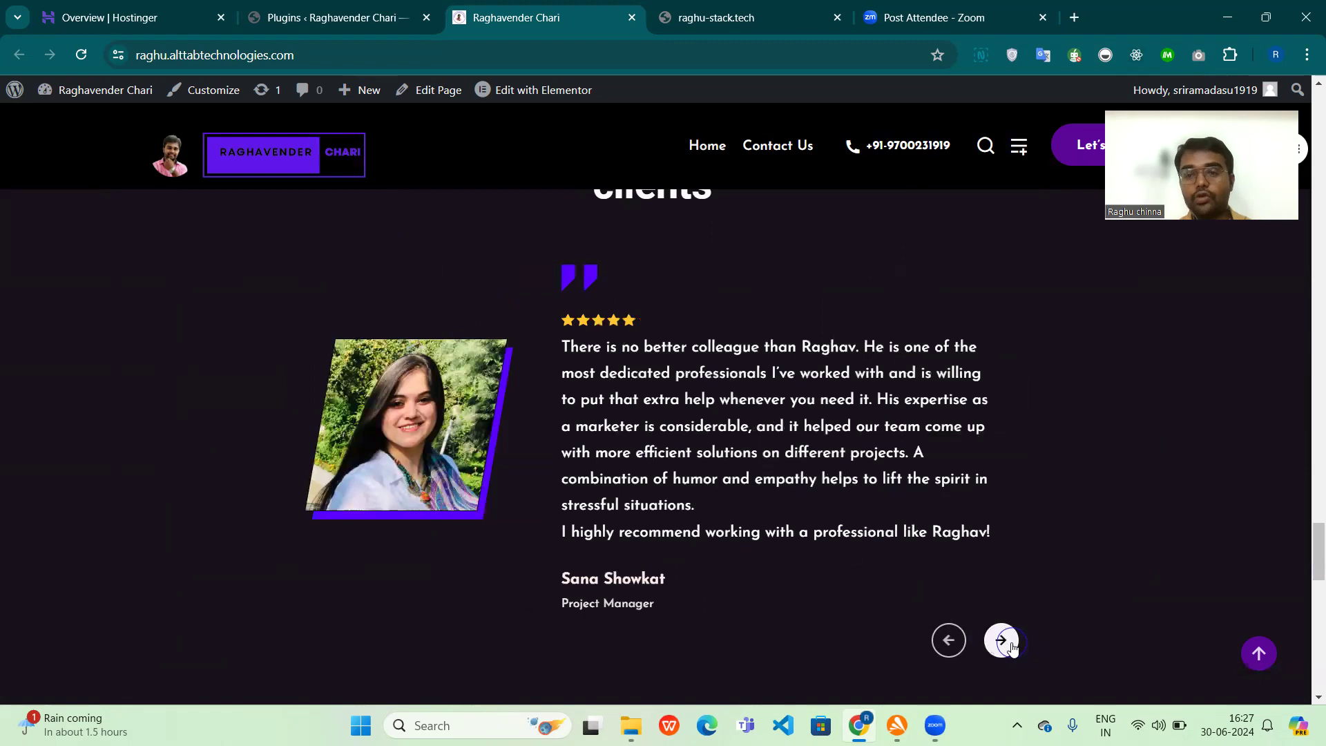
pyautogui.click(1011, 645)
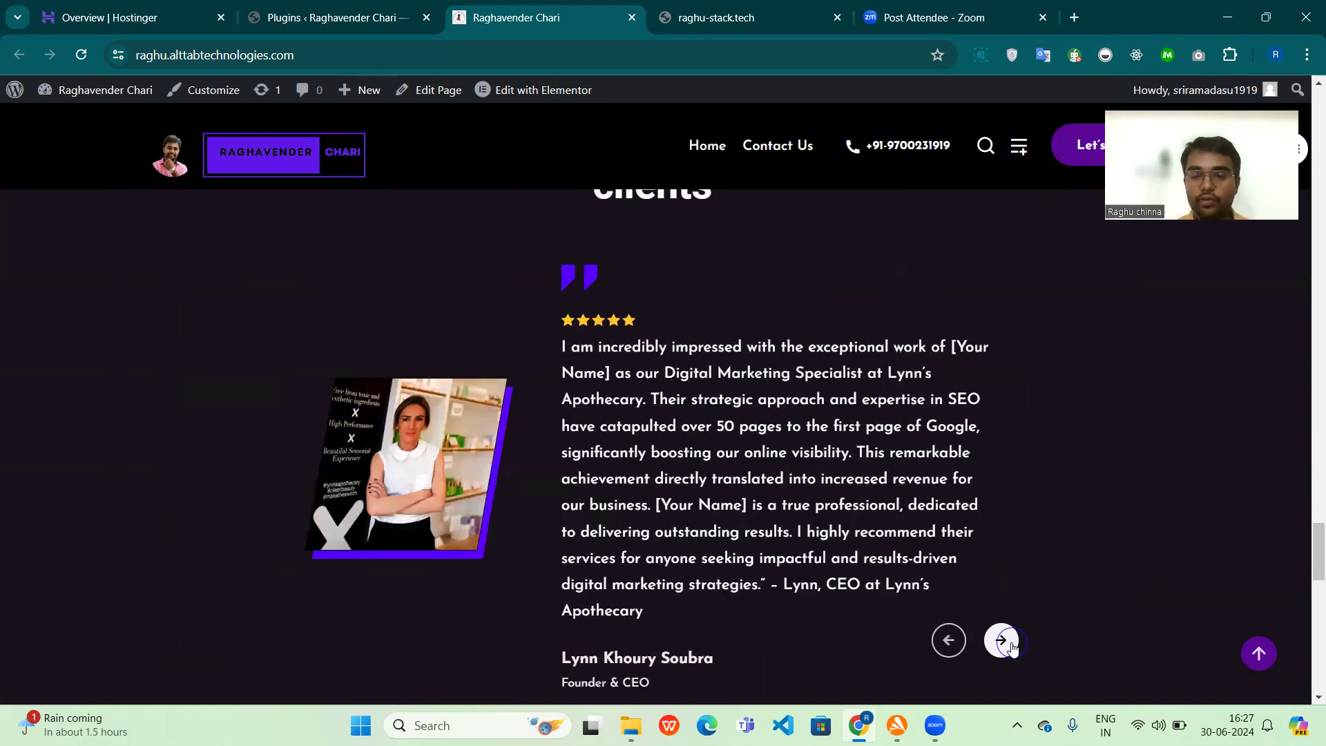
pyautogui.click(1012, 645)
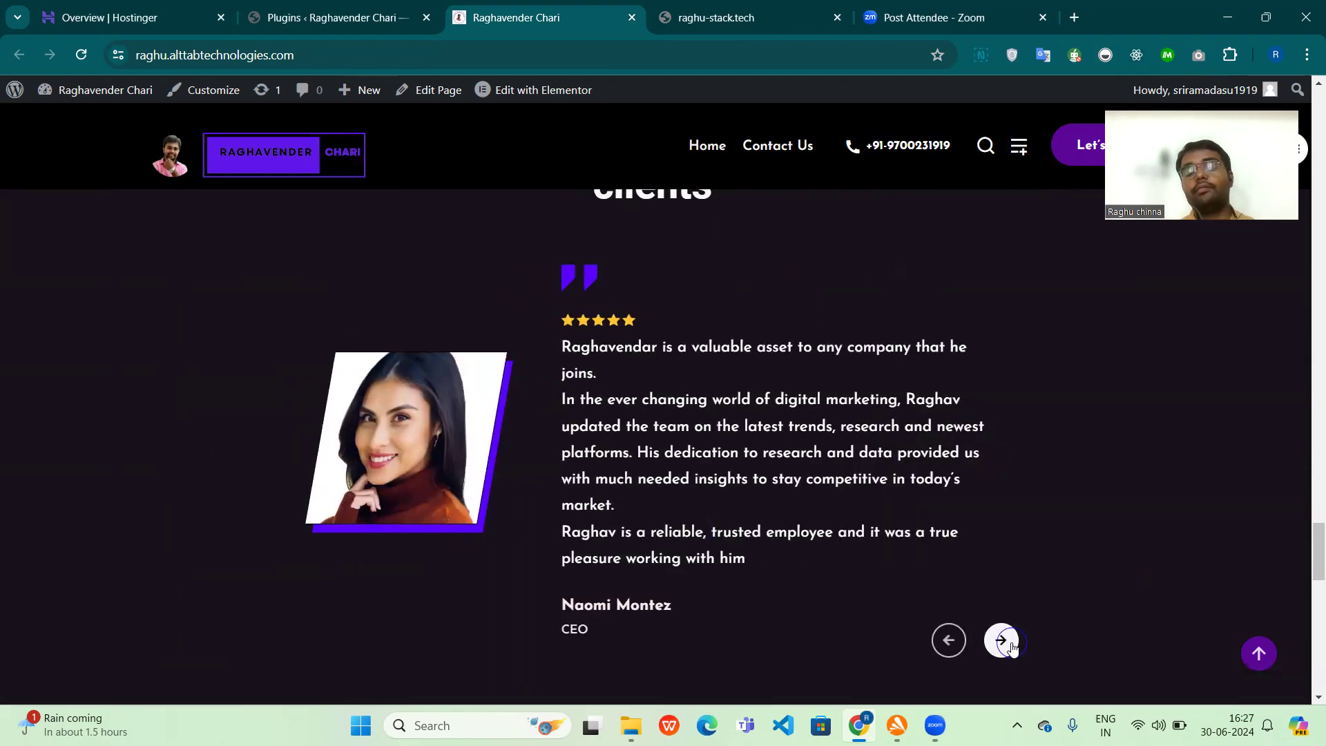
pyautogui.click(1011, 646)
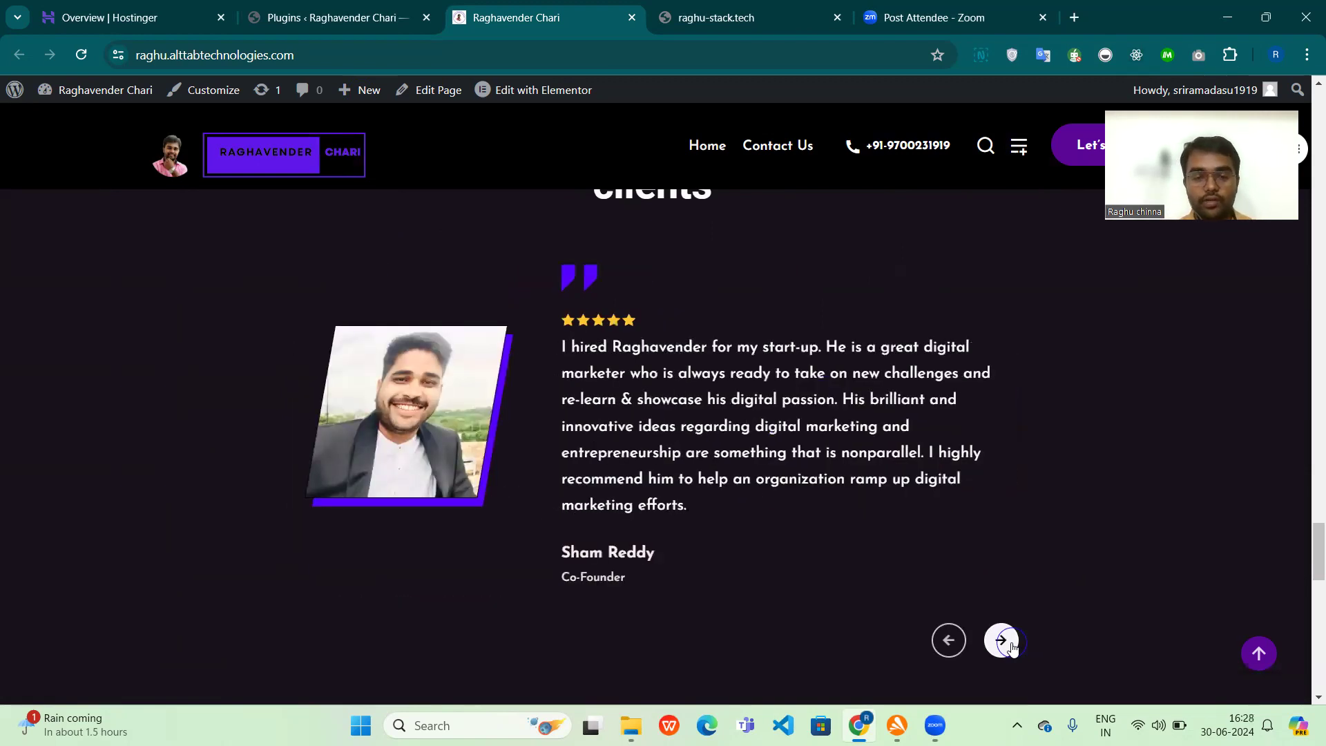
pyautogui.click(1012, 645)
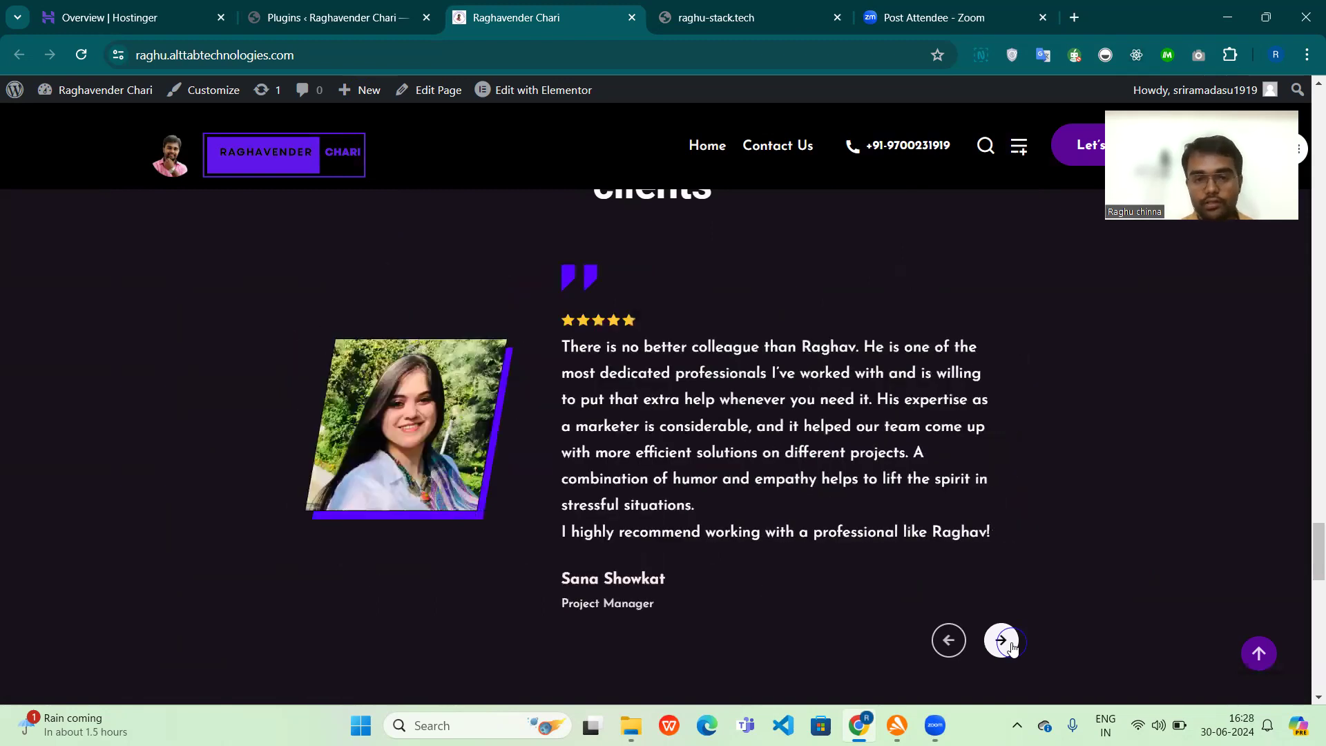
# Step: Examine the home page's contact form and footer, and return to the Portfolio section
pyautogui.scroll(-5, 1012, 647)
pyautogui.scroll(-15, 1012, 647)
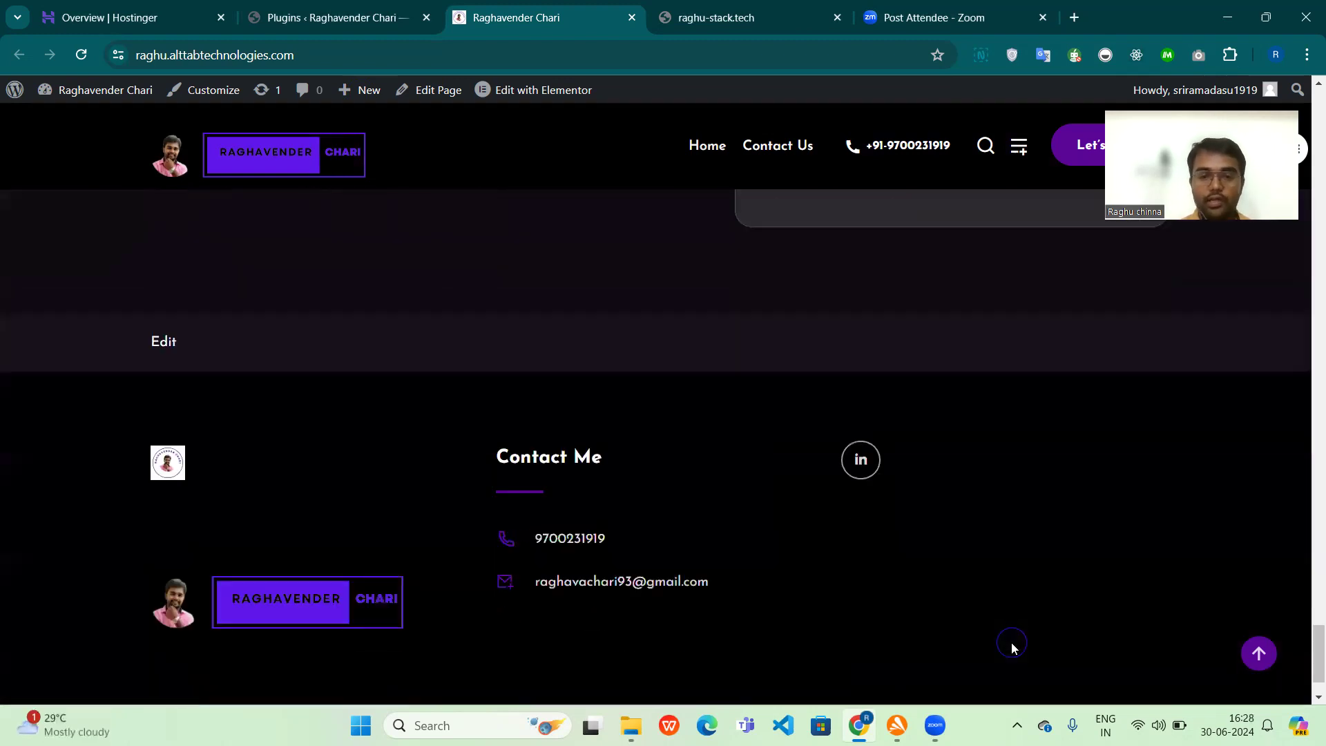
pyautogui.scroll(6, 1012, 647)
pyautogui.scroll(2, 1011, 647)
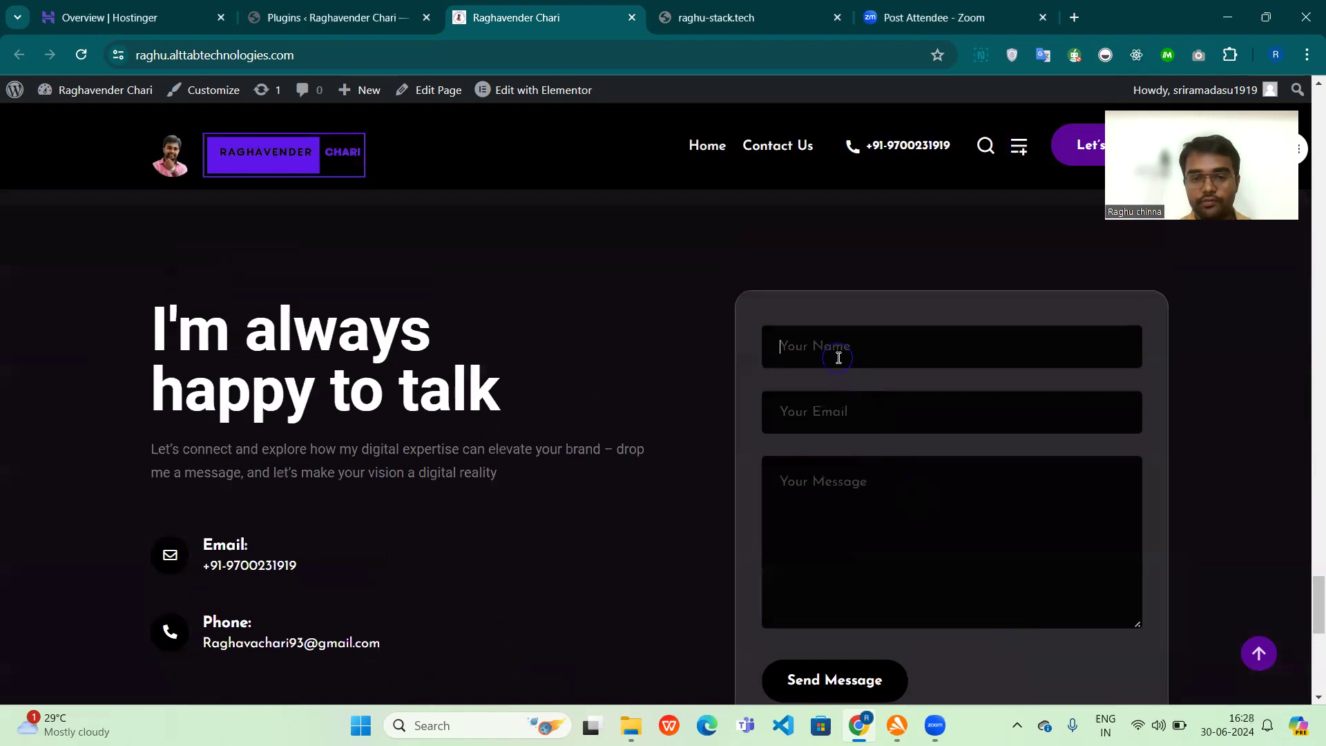
pyautogui.click(845, 417)
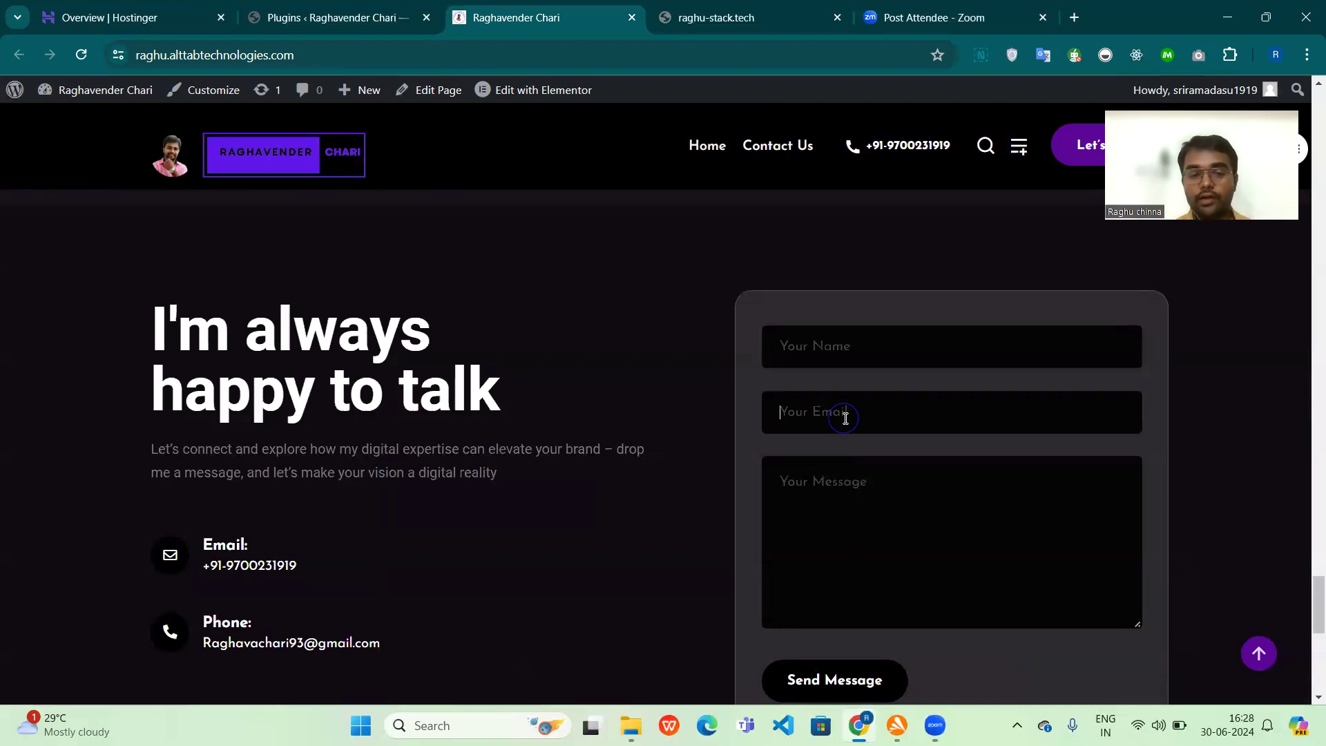
pyautogui.scroll(-5, 845, 418)
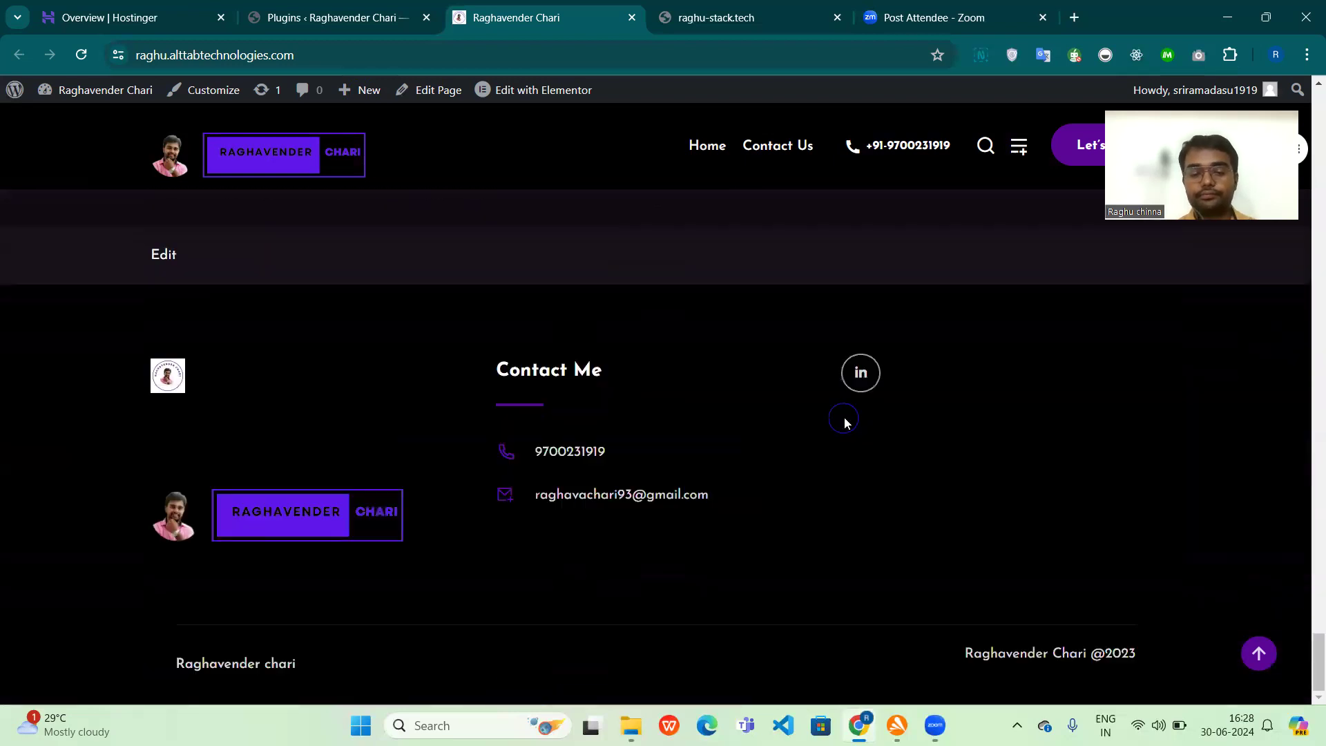
pyautogui.scroll(5, 884, 543)
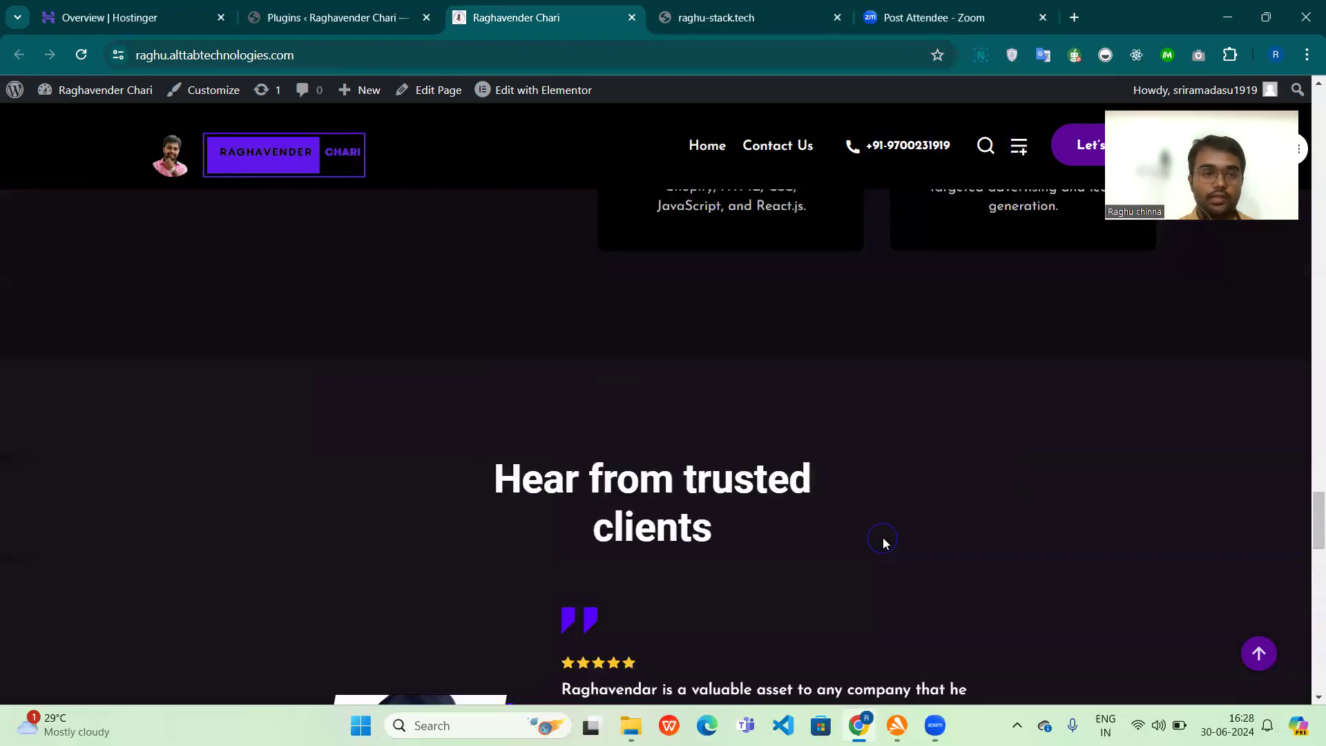
pyautogui.scroll(10, 775, 475)
pyautogui.scroll(3, 776, 475)
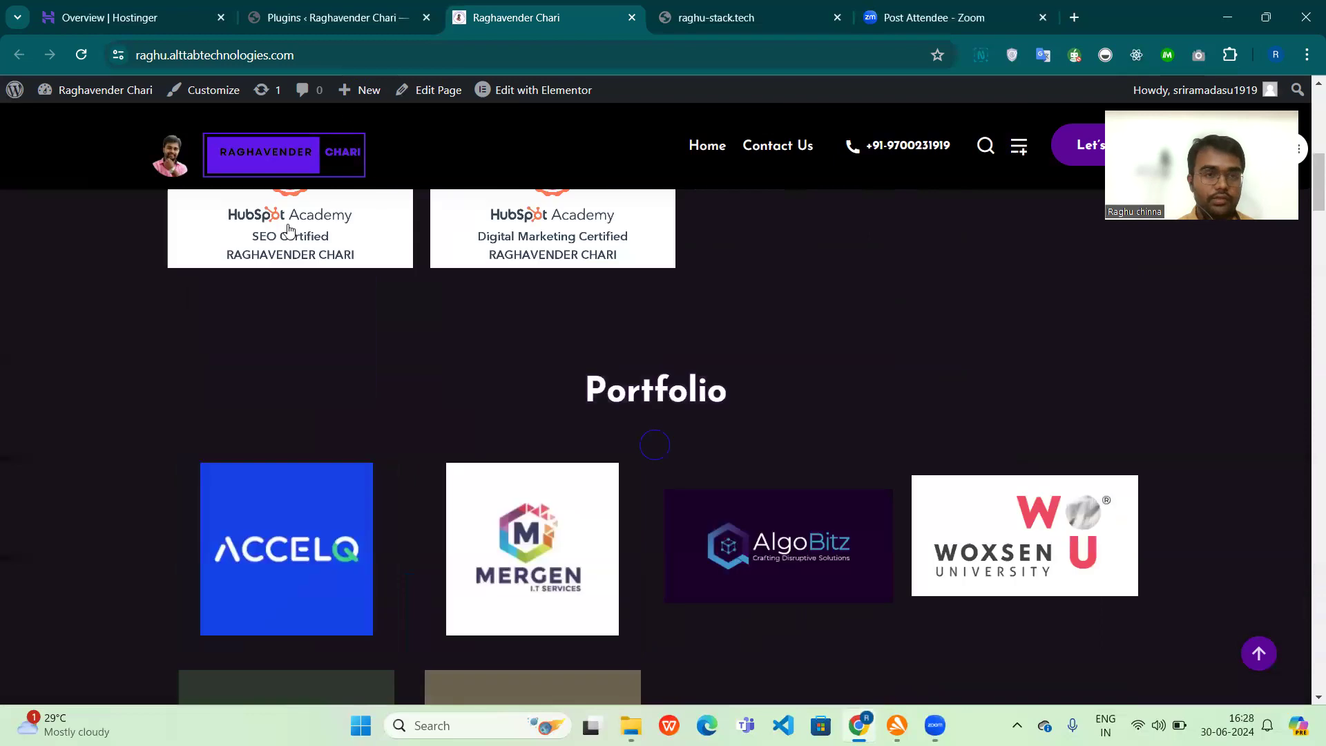
# Step: Switch to the site's WordPress admin, open the Dashboard and look over the admin sections from Posts to Settings
pyautogui.click(173, 10)
pyautogui.hotkey('ctrl', 'Tab')
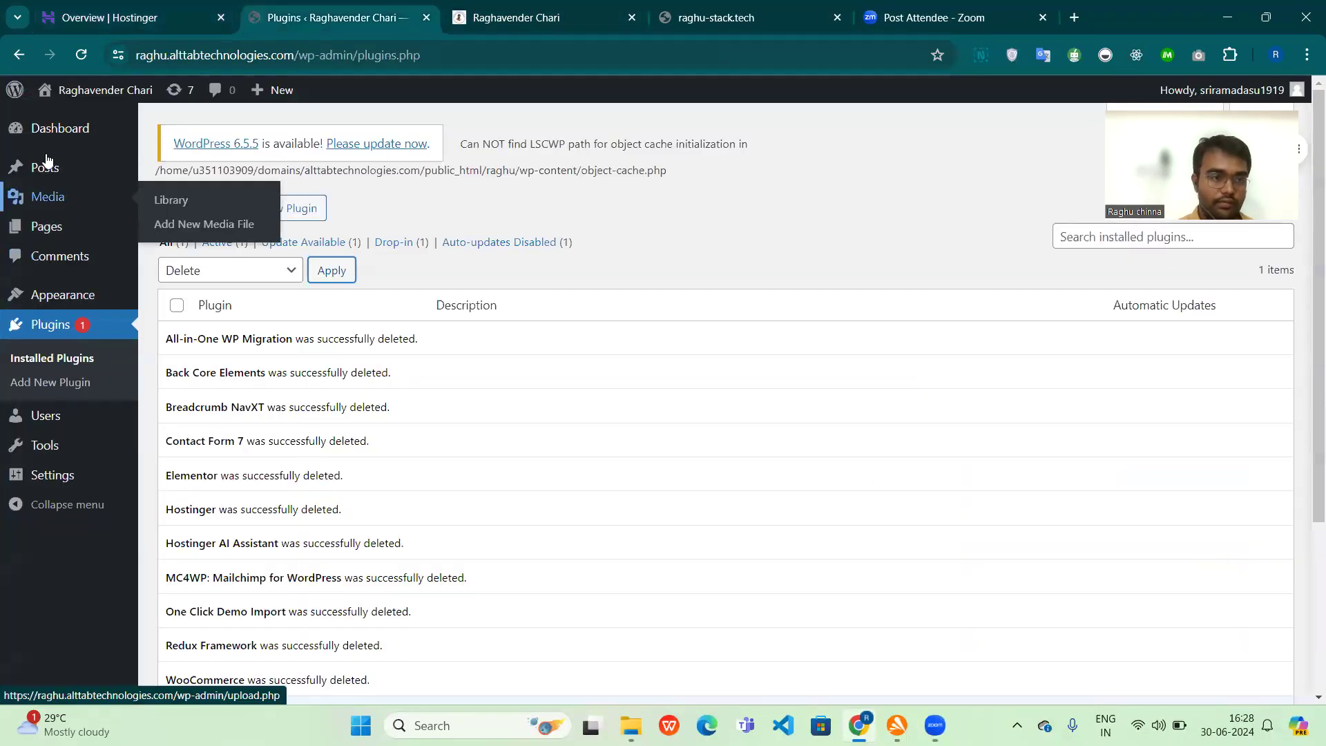
pyautogui.click(51, 122)
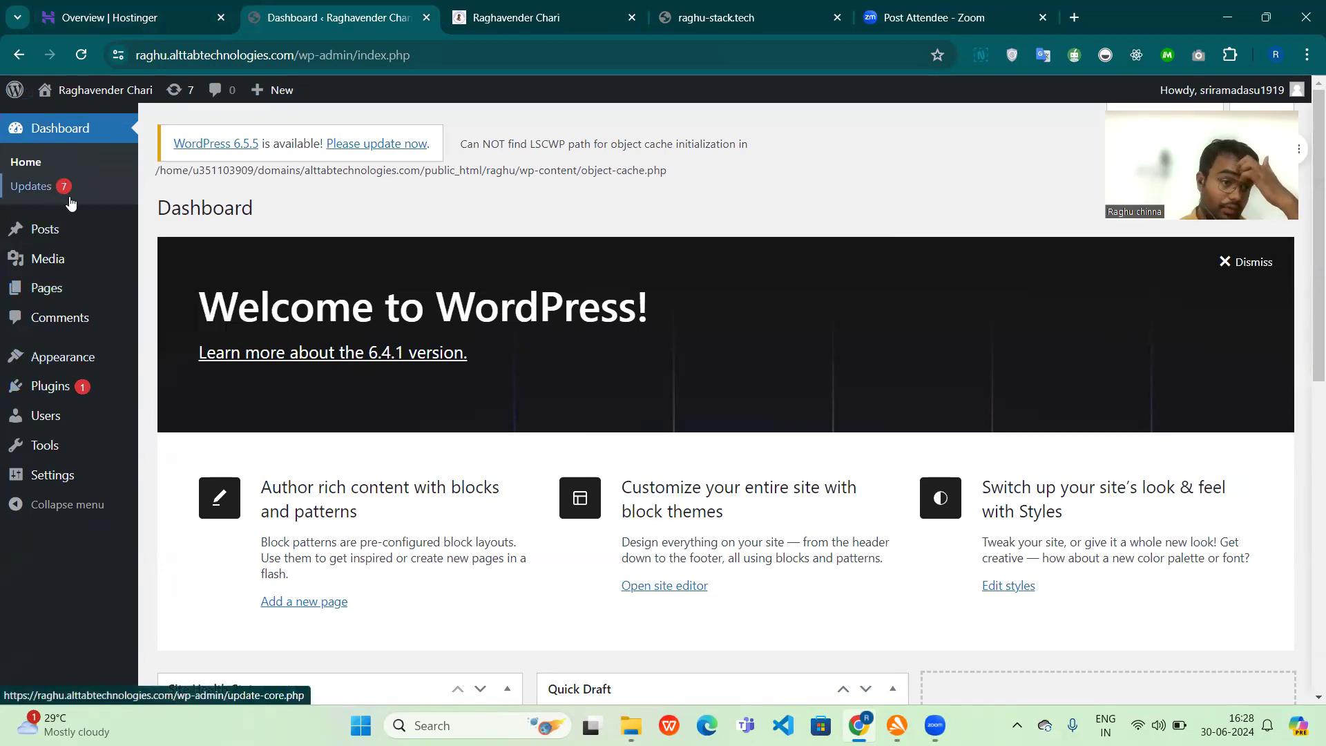
pyautogui.moveTo(62, 229)
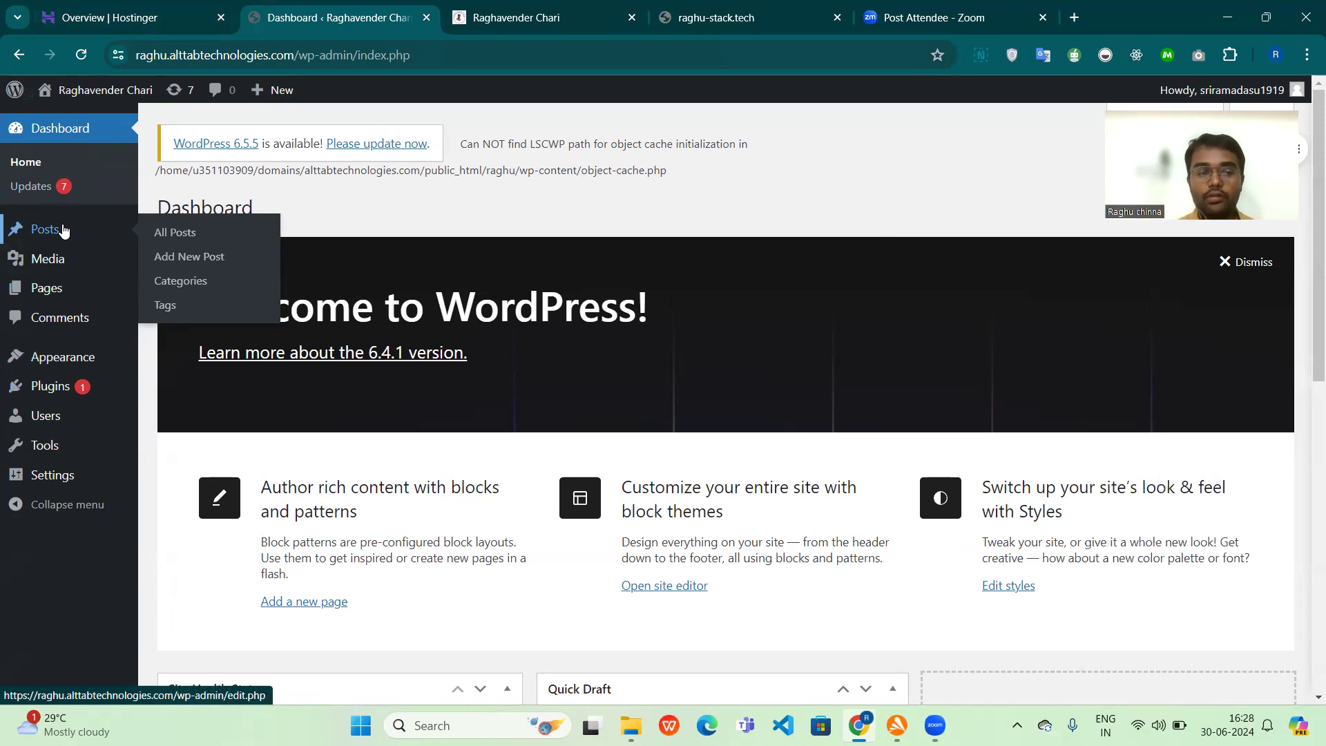
pyautogui.moveTo(77, 260)
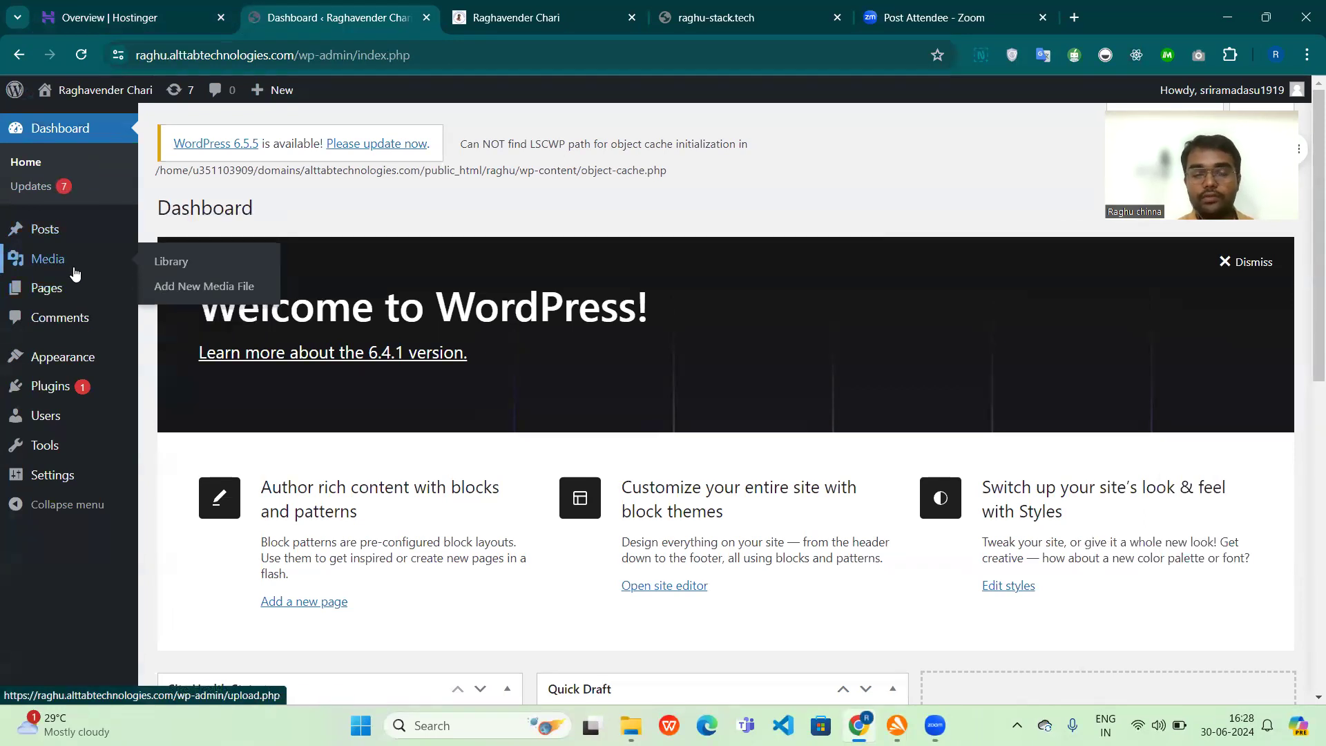
pyautogui.moveTo(76, 298)
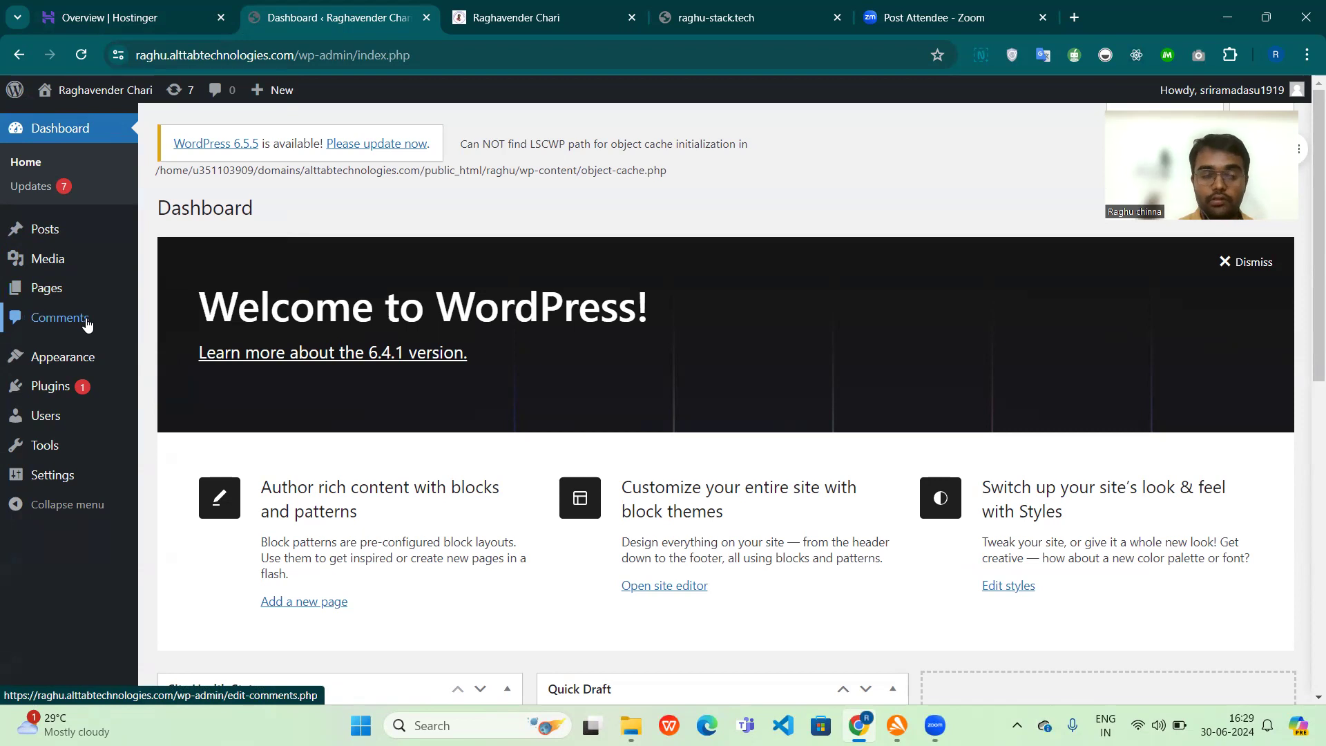
pyautogui.moveTo(90, 359)
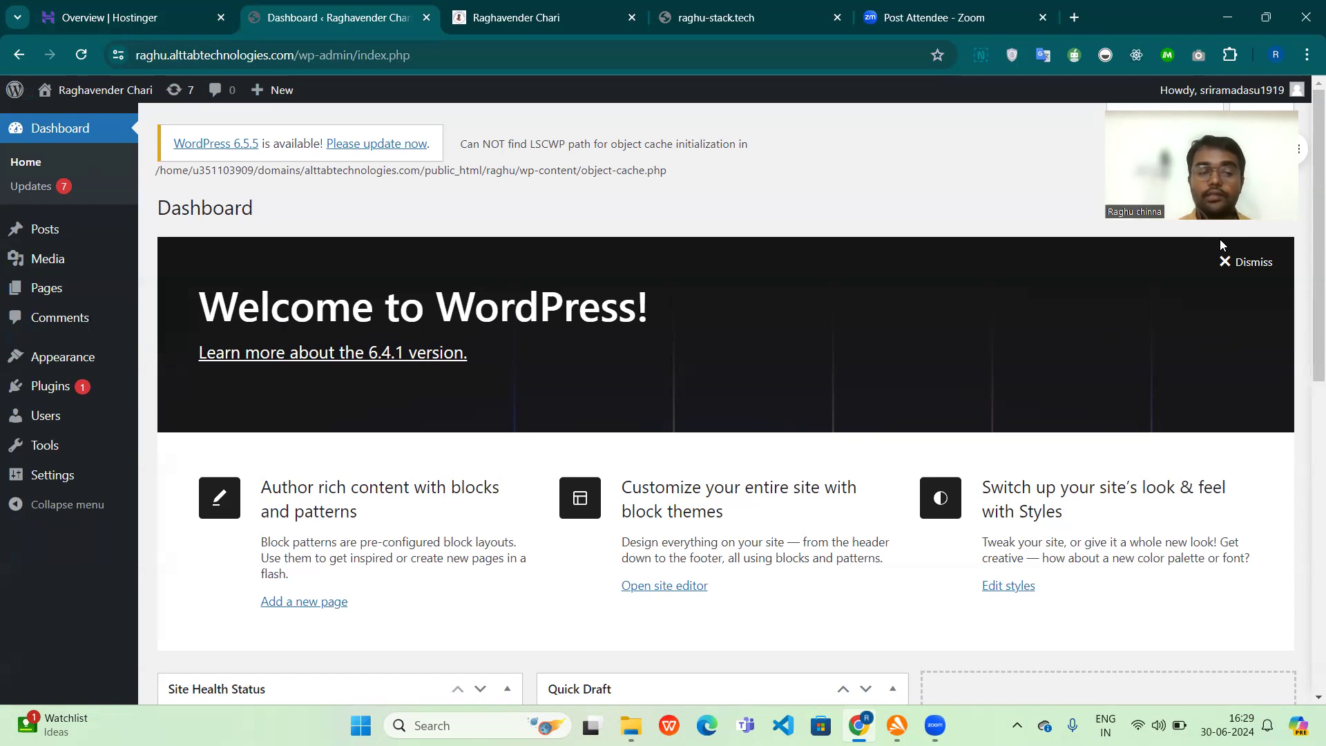
pyautogui.moveTo(41, 422)
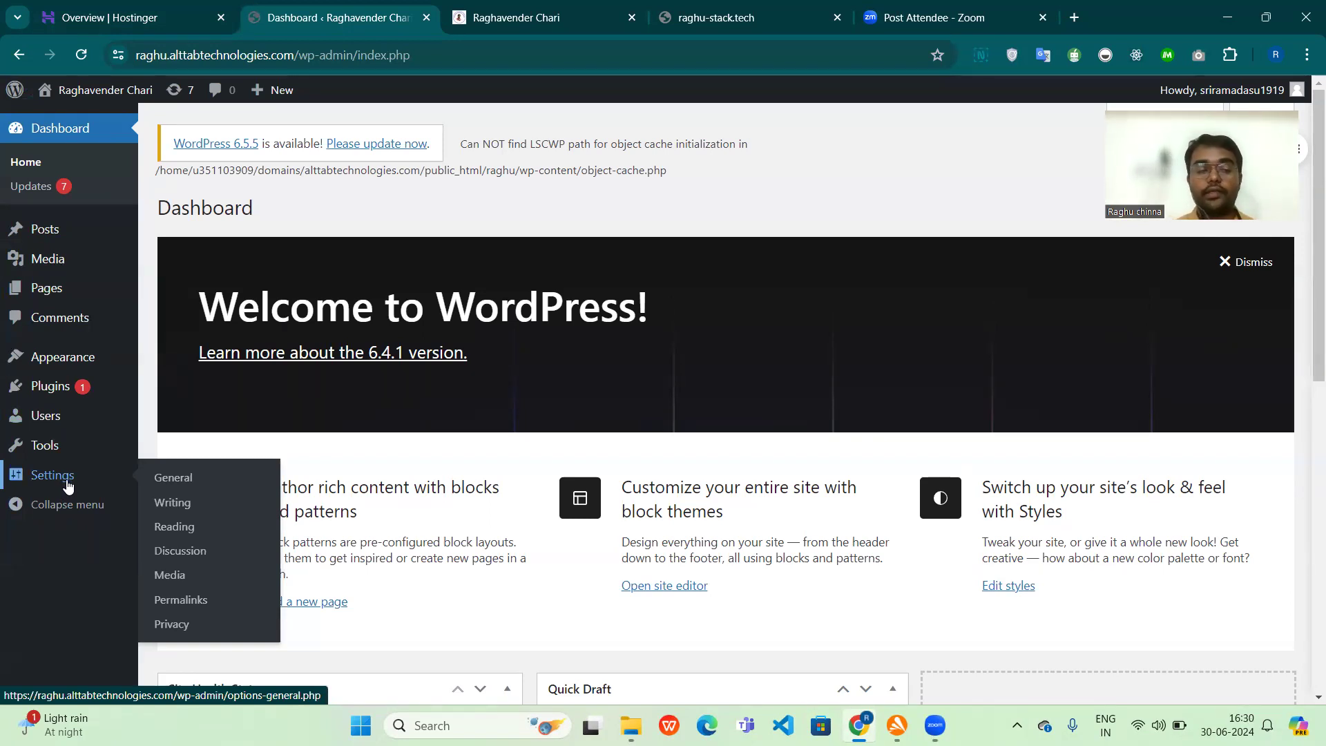
# Step: Open the site's installed themes and bring up the upload form for adding a new theme from a .zip file
pyautogui.moveTo(57, 356)
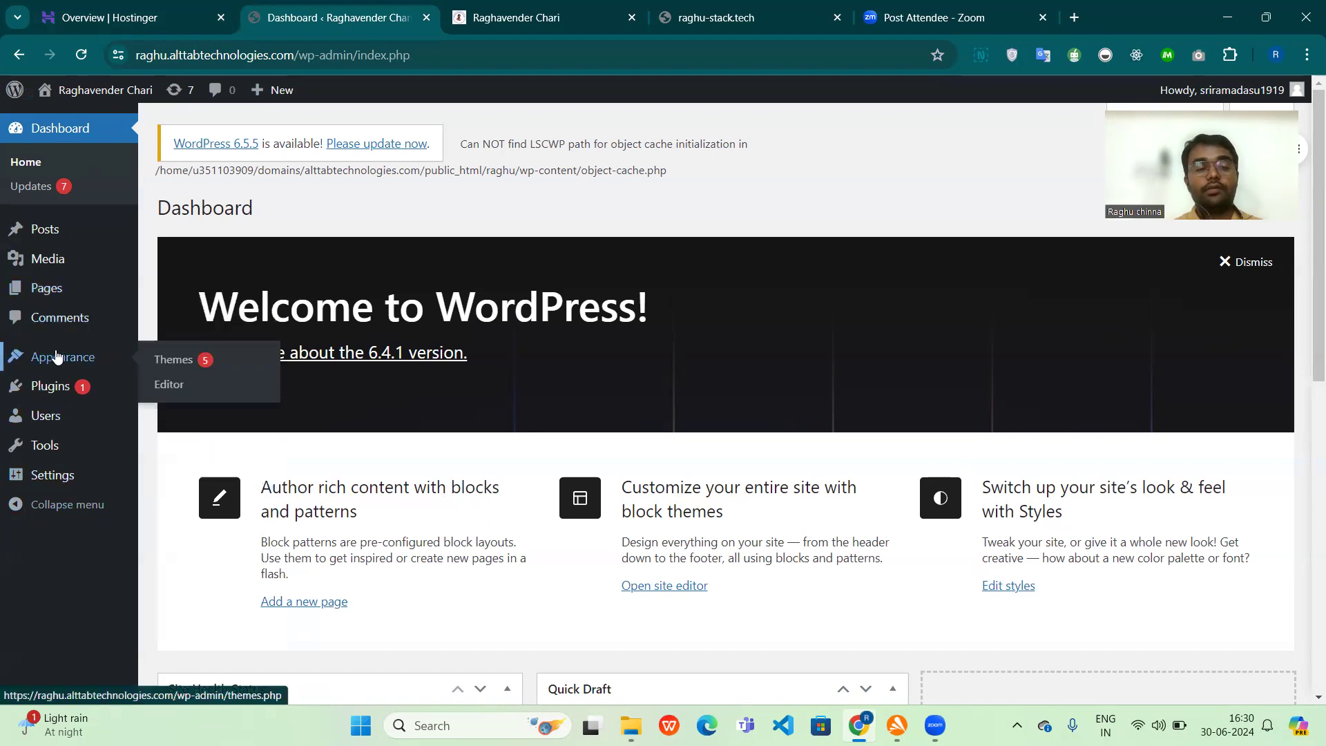
pyautogui.click(174, 360)
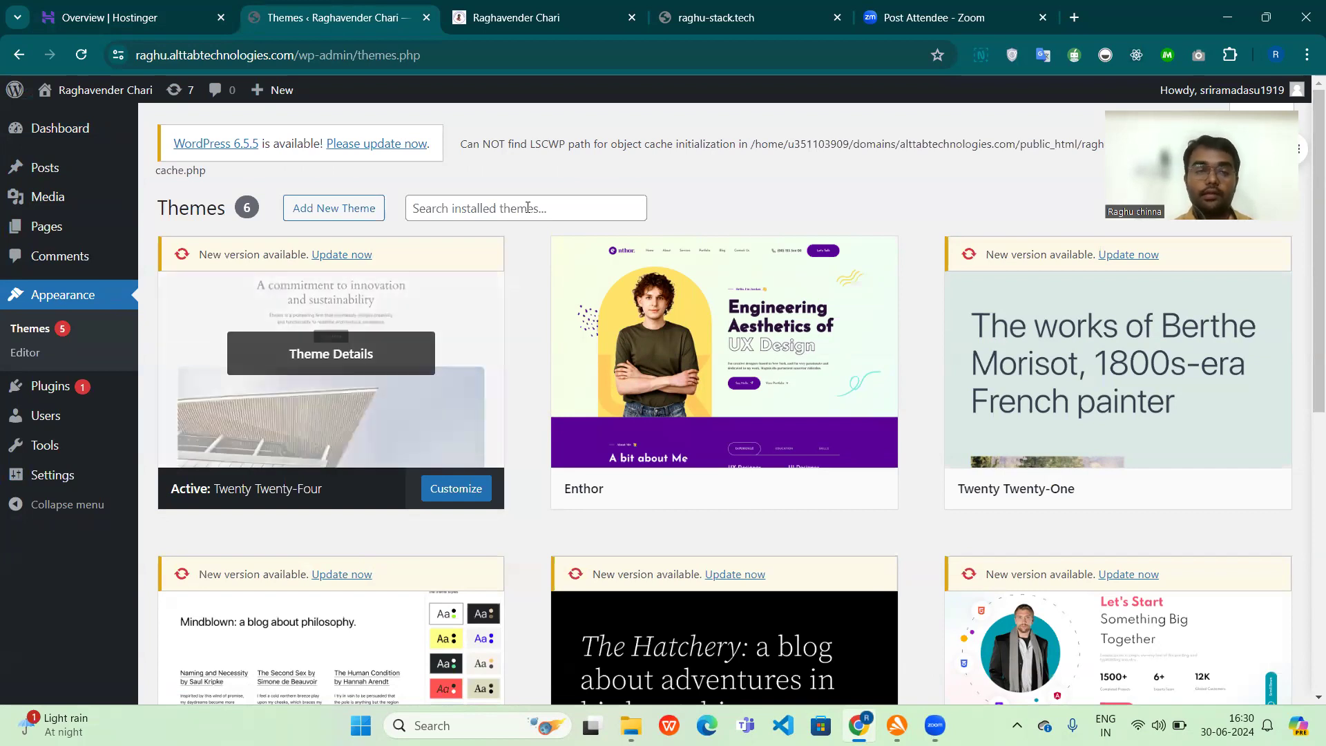
pyautogui.click(338, 209)
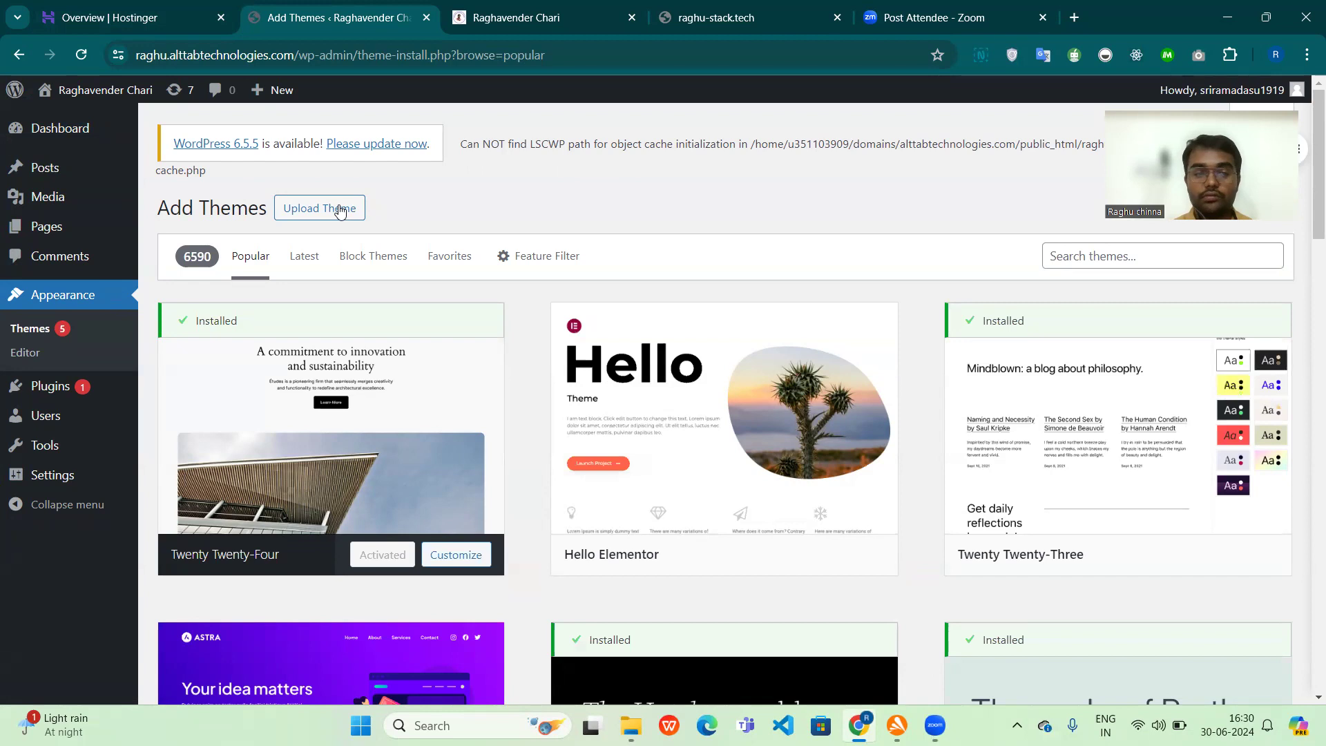
pyautogui.click(345, 208)
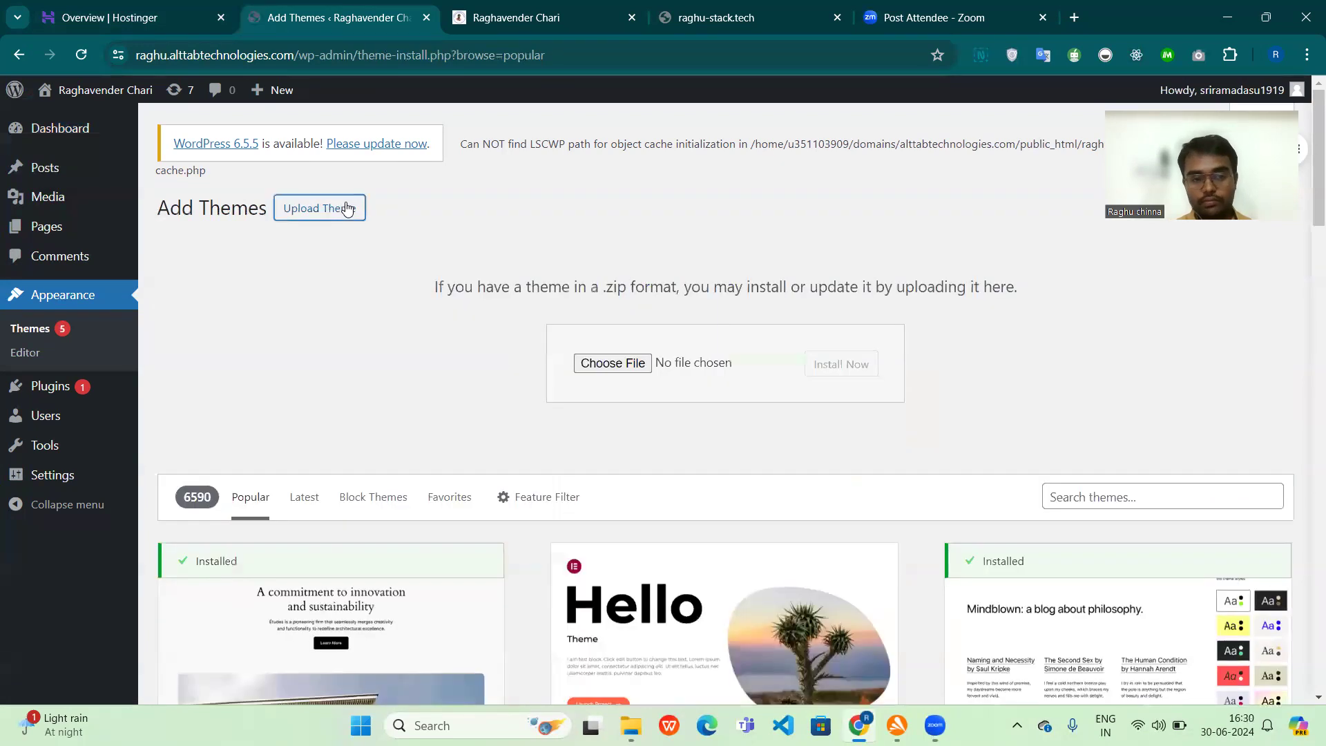
# Step: Start choosing the theme file, get the themes folder's path from File Explorer, and browse to E:\WORDPRESS THEMES AND OTHERS in the file chooser
pyautogui.click(620, 374)
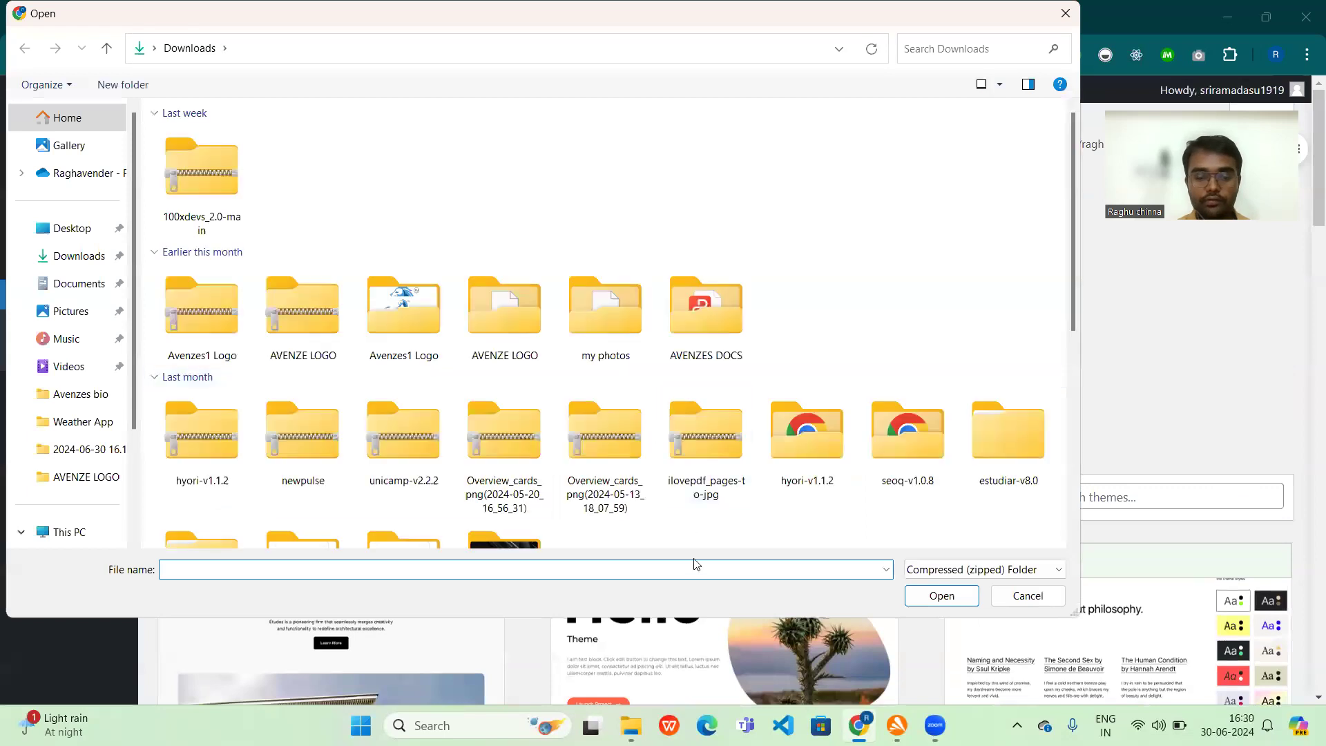
pyautogui.click(631, 726)
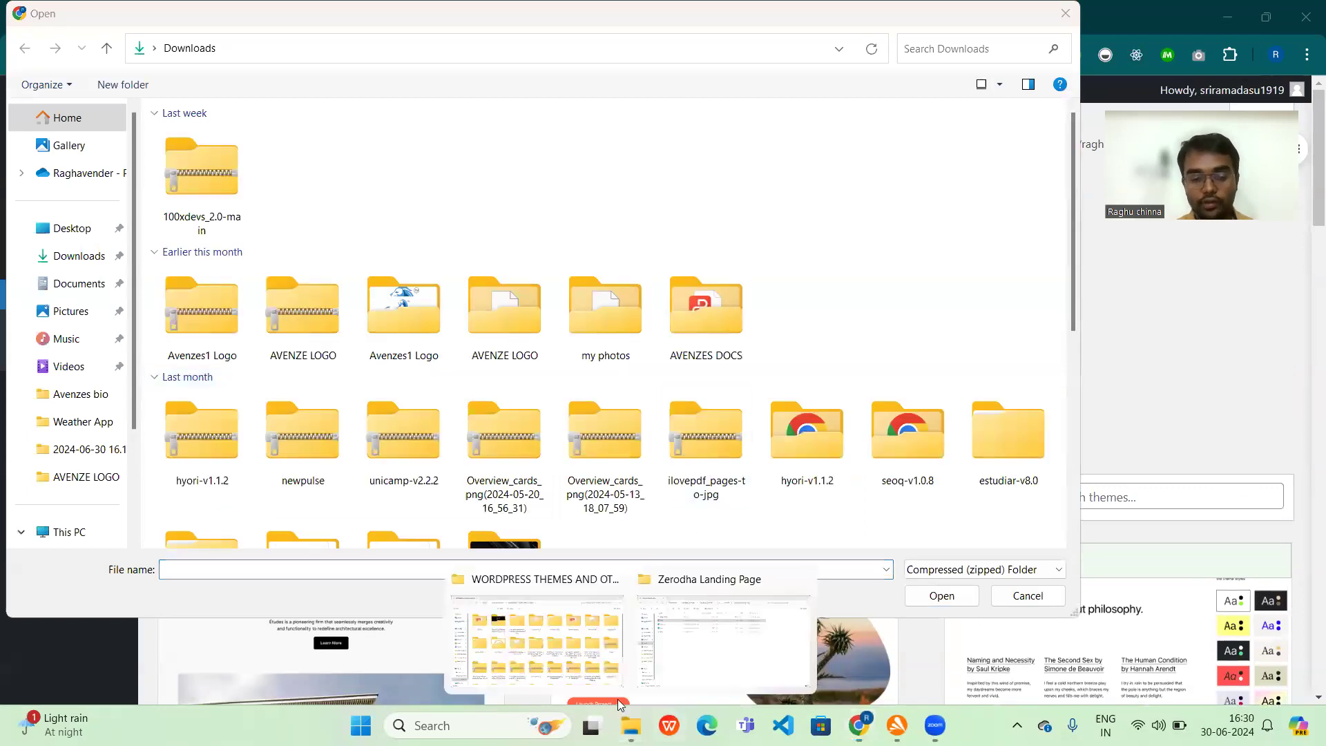
pyautogui.click(580, 653)
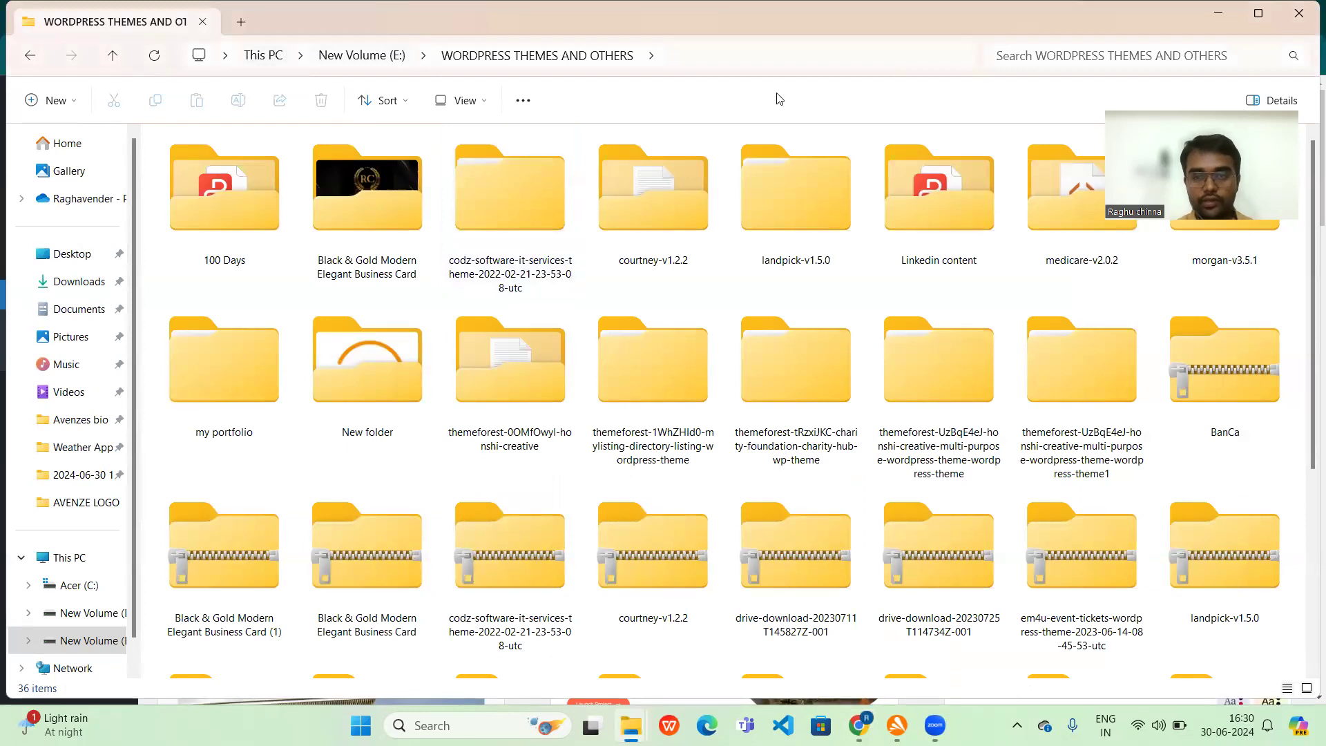
pyautogui.hotkey('ctrl', 'l')
pyautogui.hotkey('ctrl', 'c')
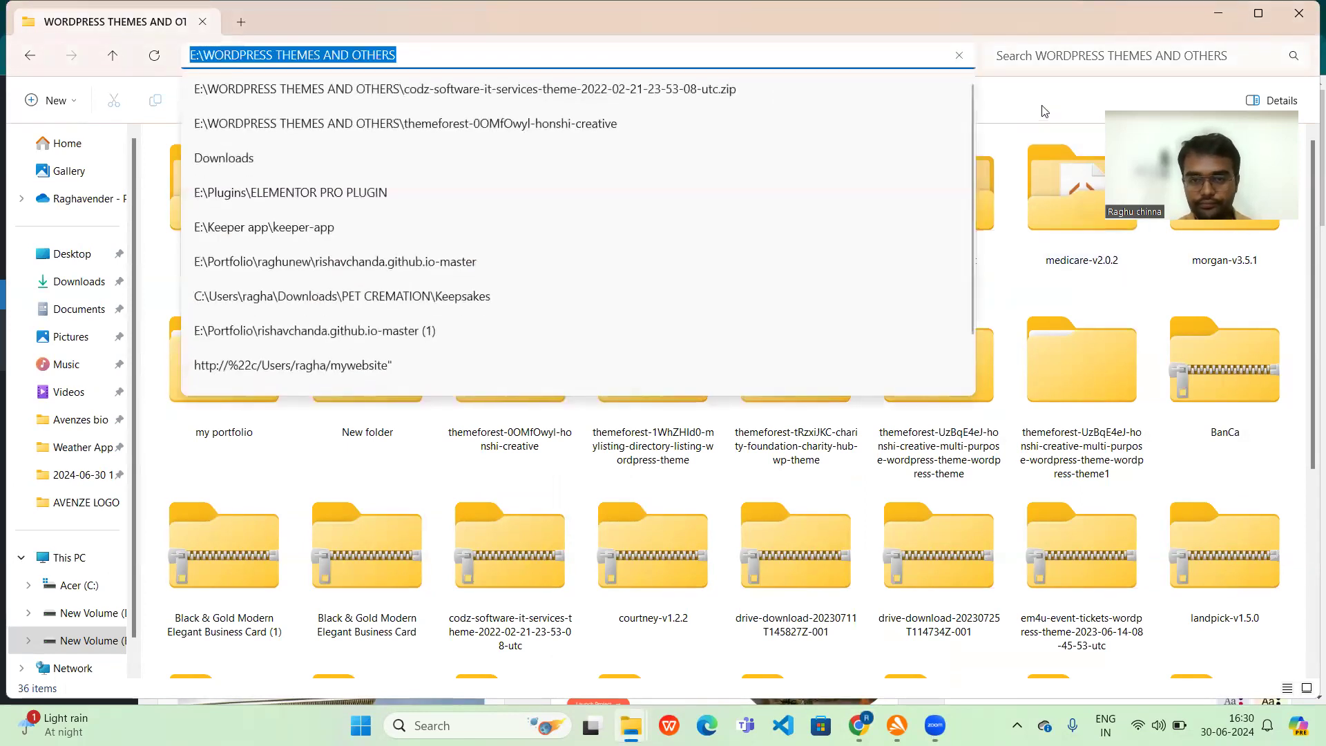
pyautogui.hotkey('alt', 'Tab')
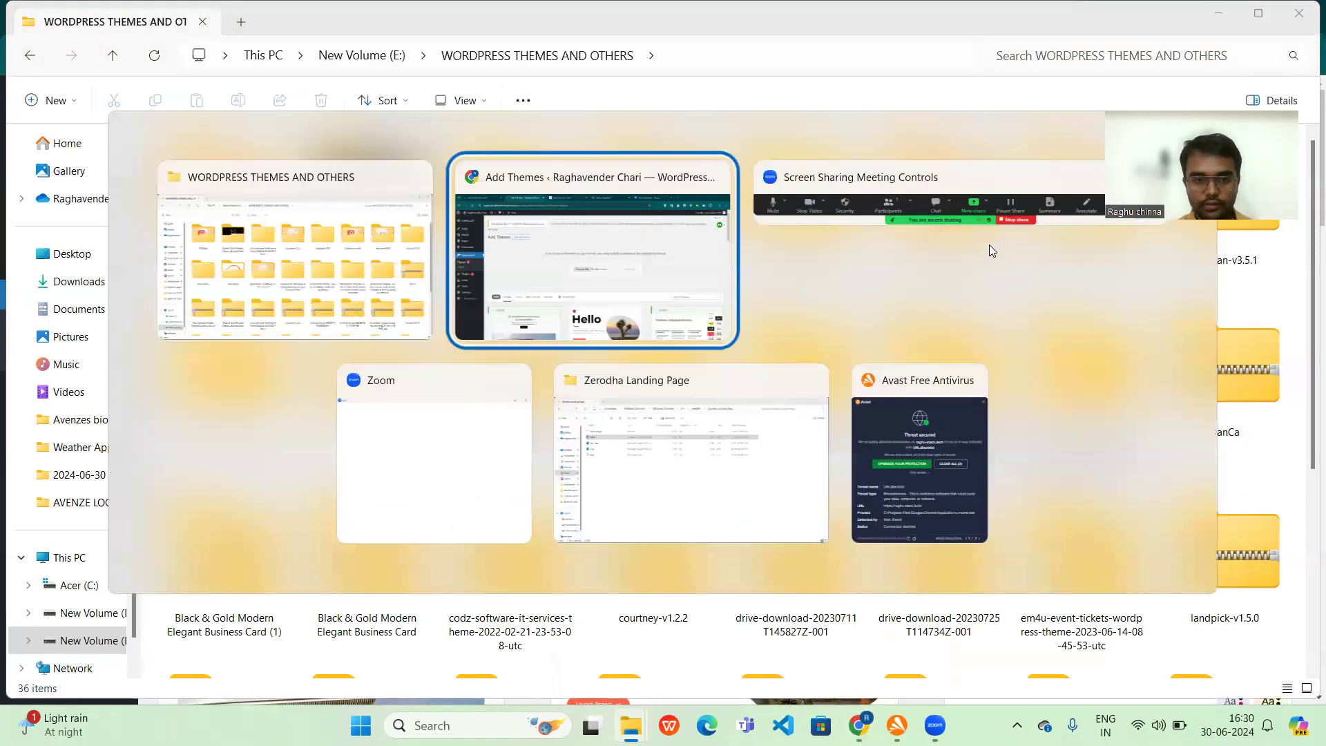
pyautogui.click(231, 52)
pyautogui.hotkey('ctrl', 'v')
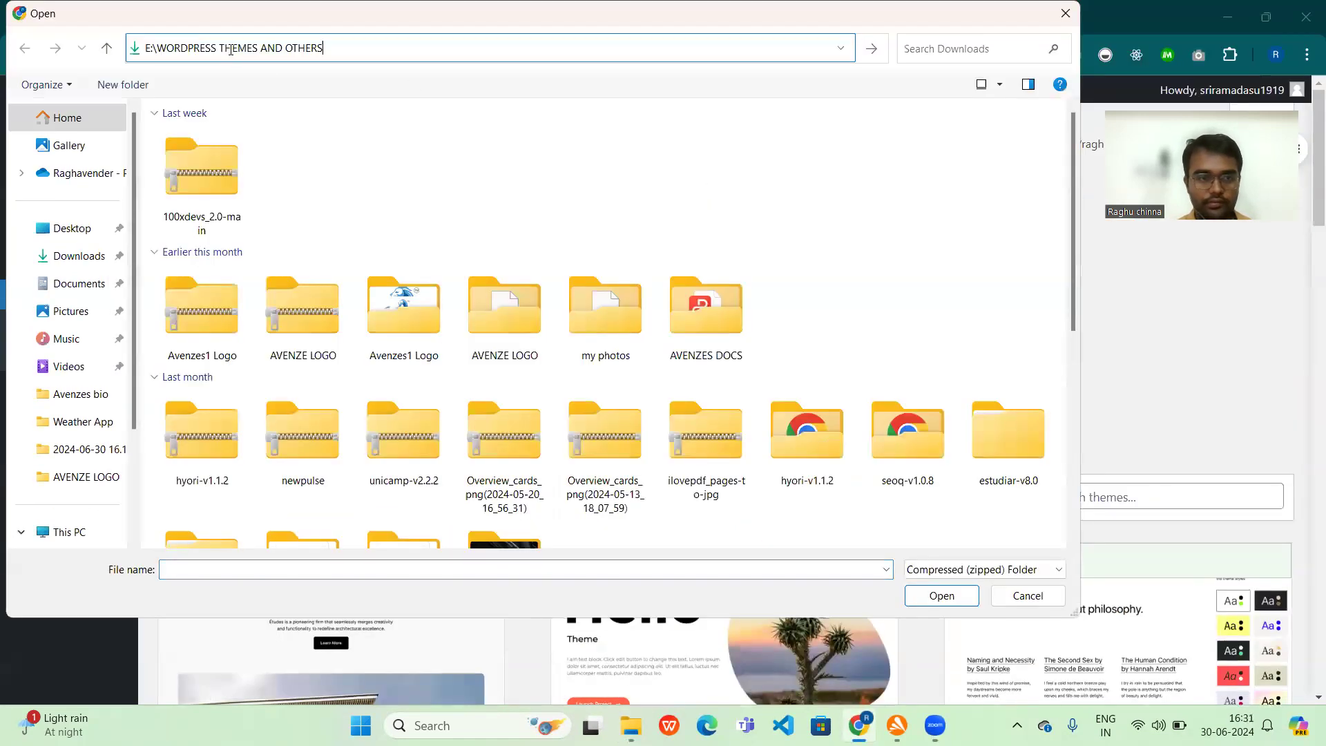
pyautogui.press('Return')
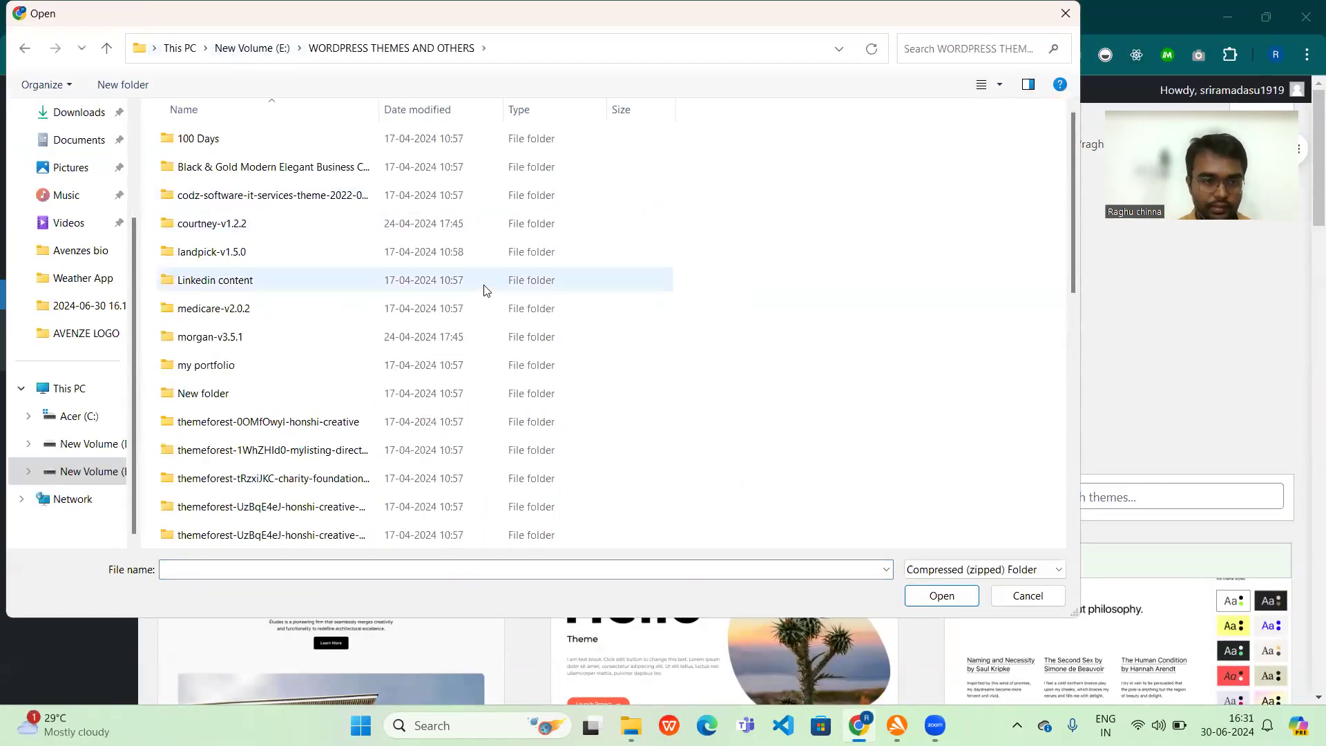
# Step: Try to install a theme from the medplus-v1.5 zip file
pyautogui.scroll(-5, 815, 378)
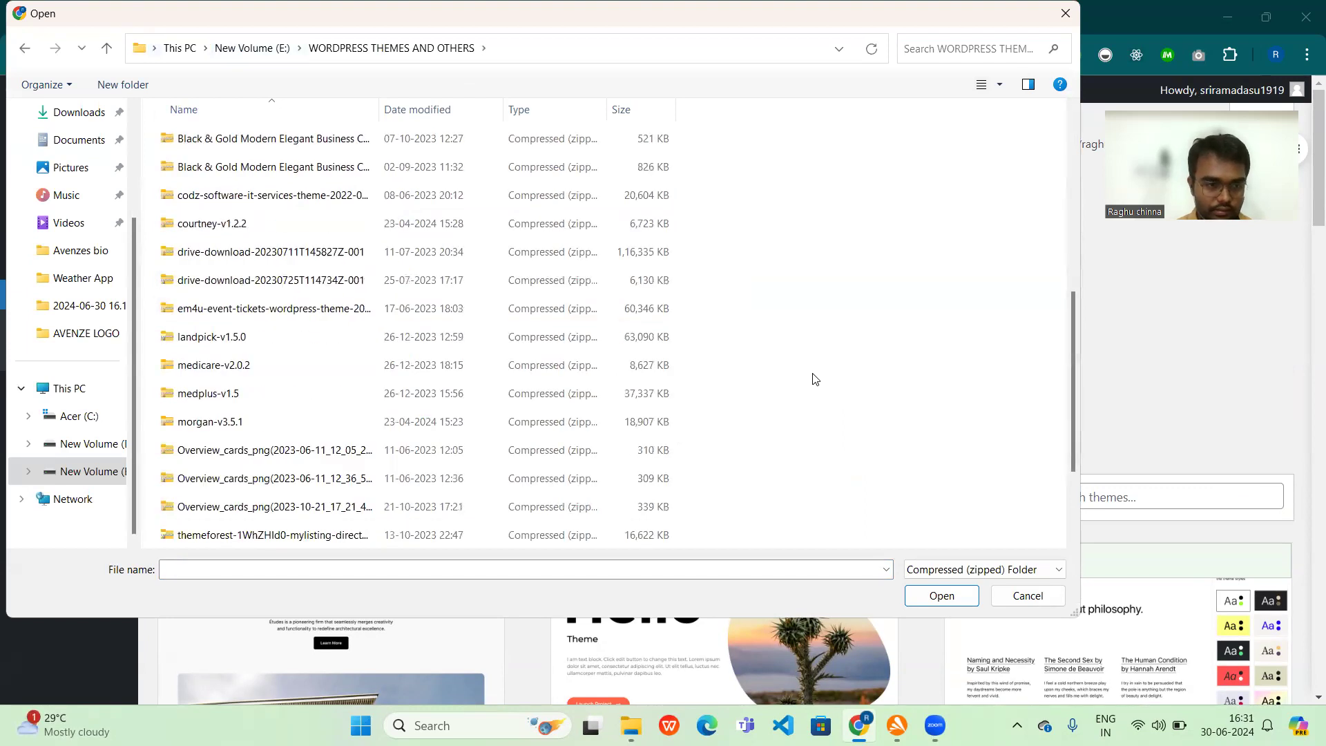
pyautogui.doubleClick(285, 393)
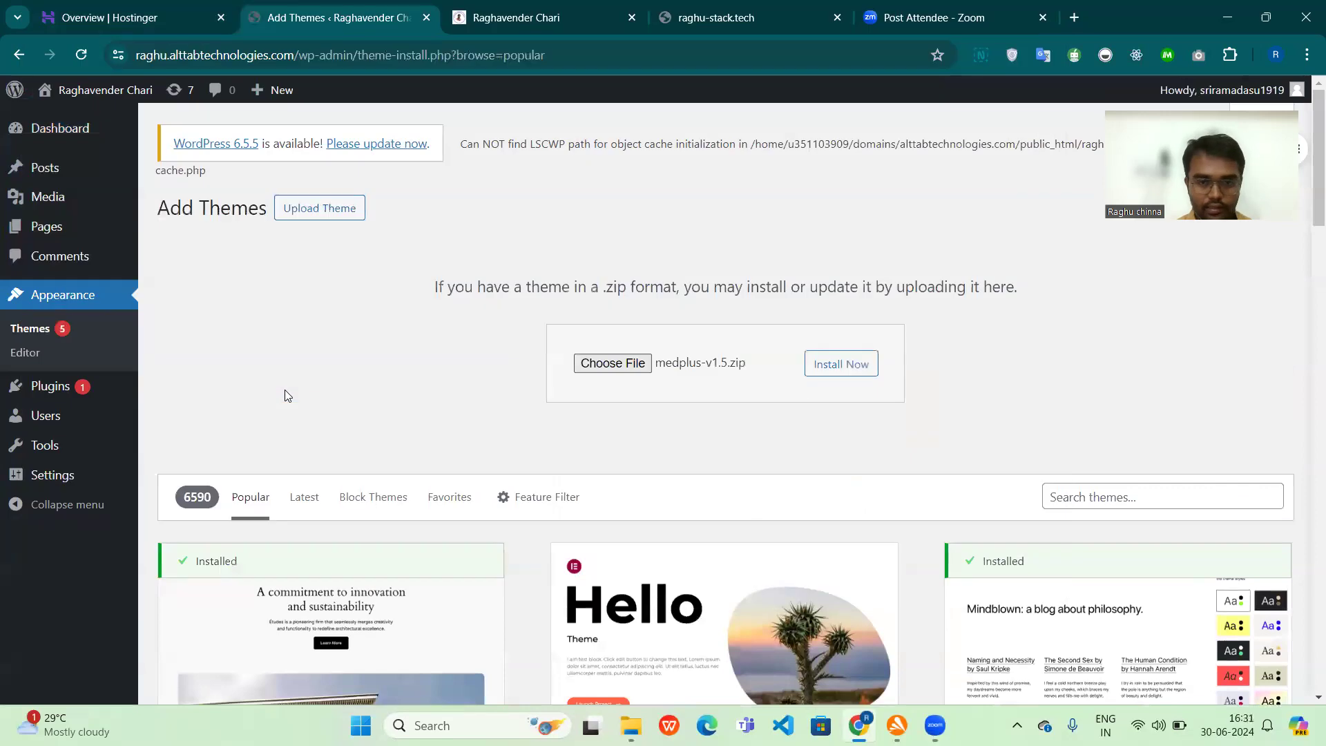
pyautogui.click(862, 370)
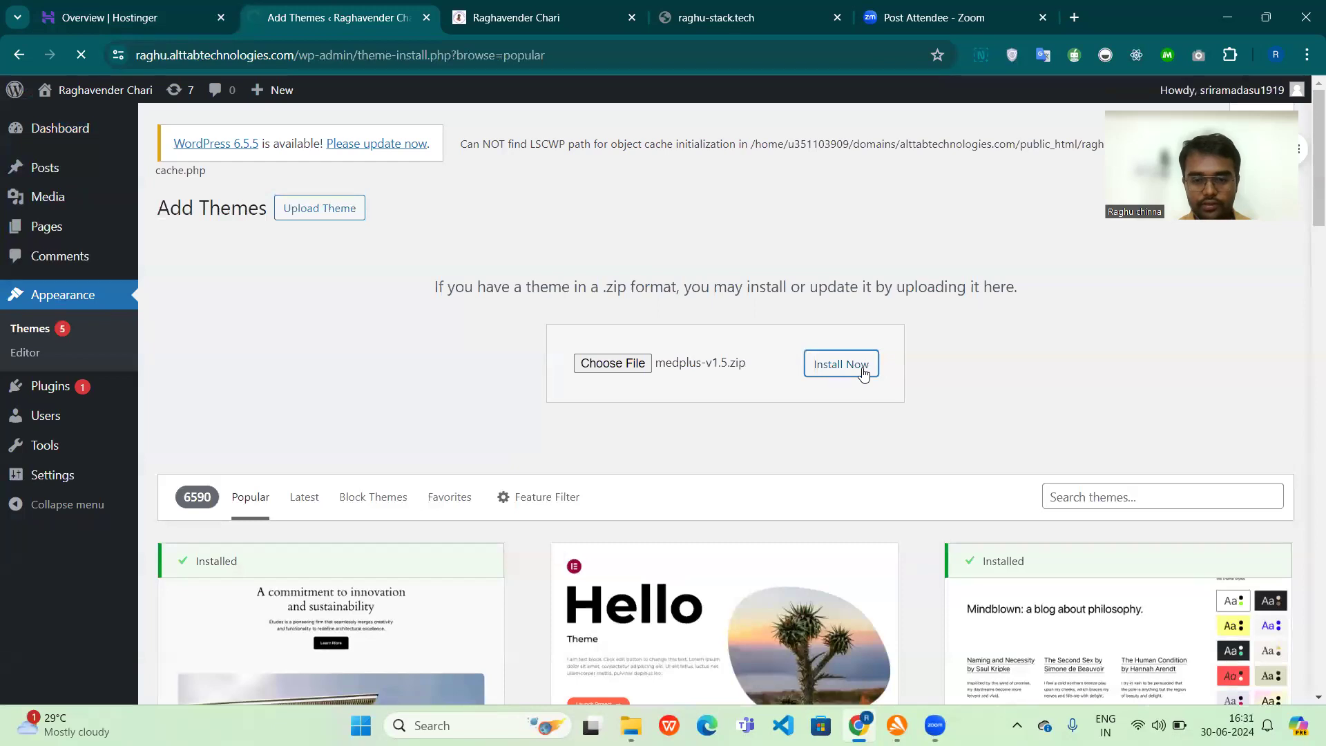
# Step: Switch to the WORDPRESS THEMES AND OTHERS folder in File Explorer and extract the medicare-v2.0.2 zip to its default destination, replacing the existing files
pyautogui.moveTo(630, 726)
pyautogui.click(580, 688)
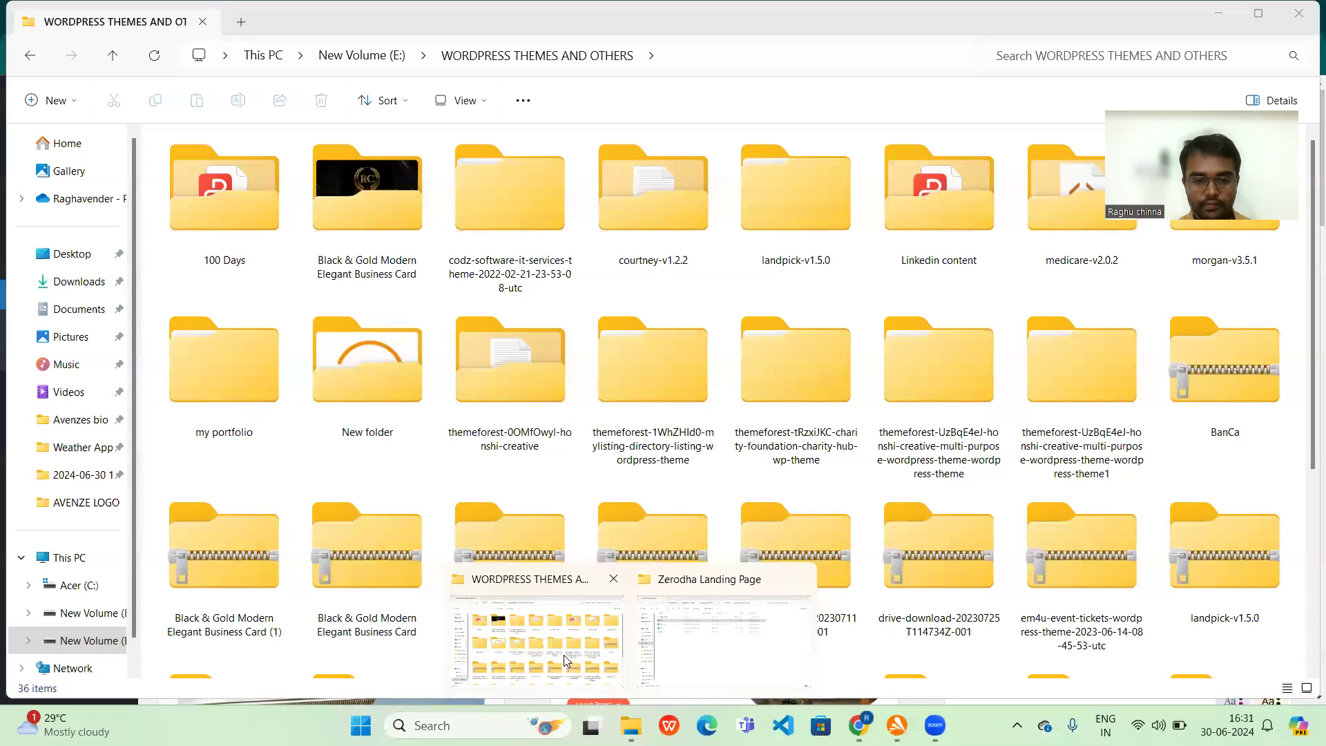
pyautogui.scroll(-3, 743, 459)
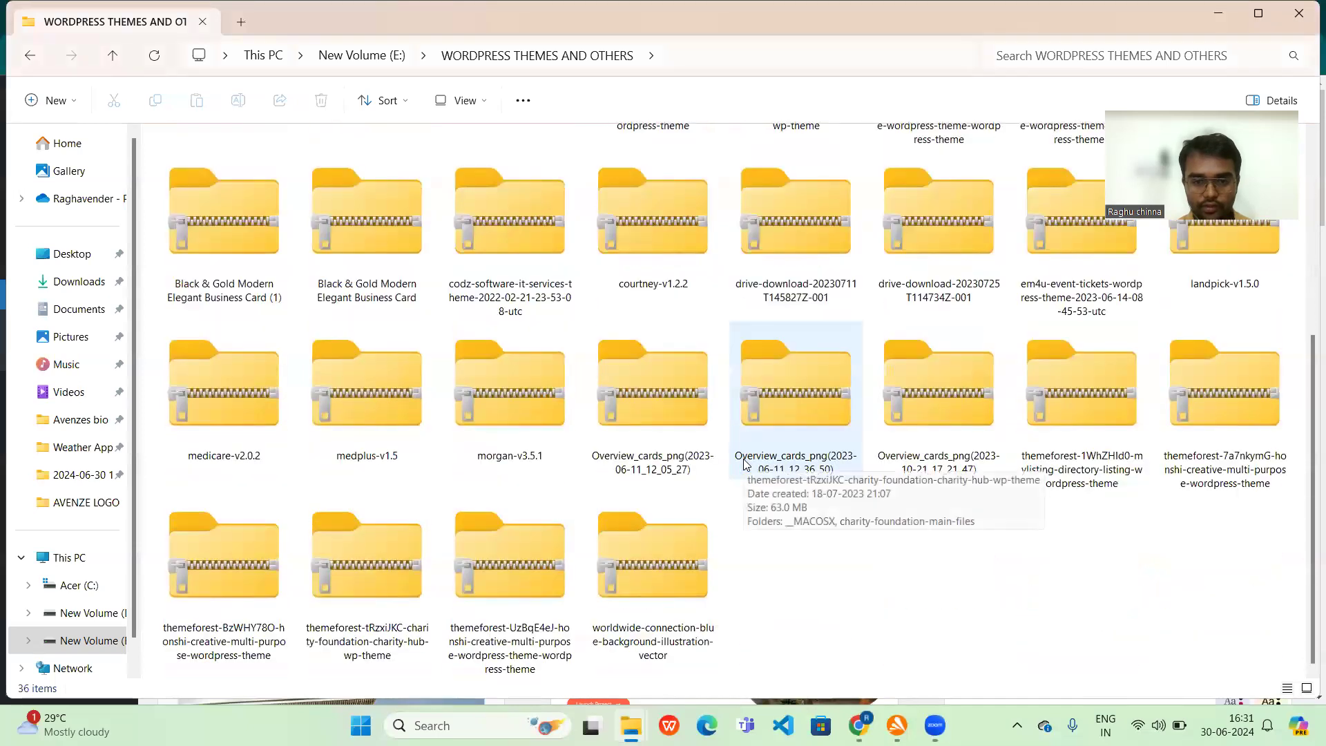
pyautogui.click(525, 422)
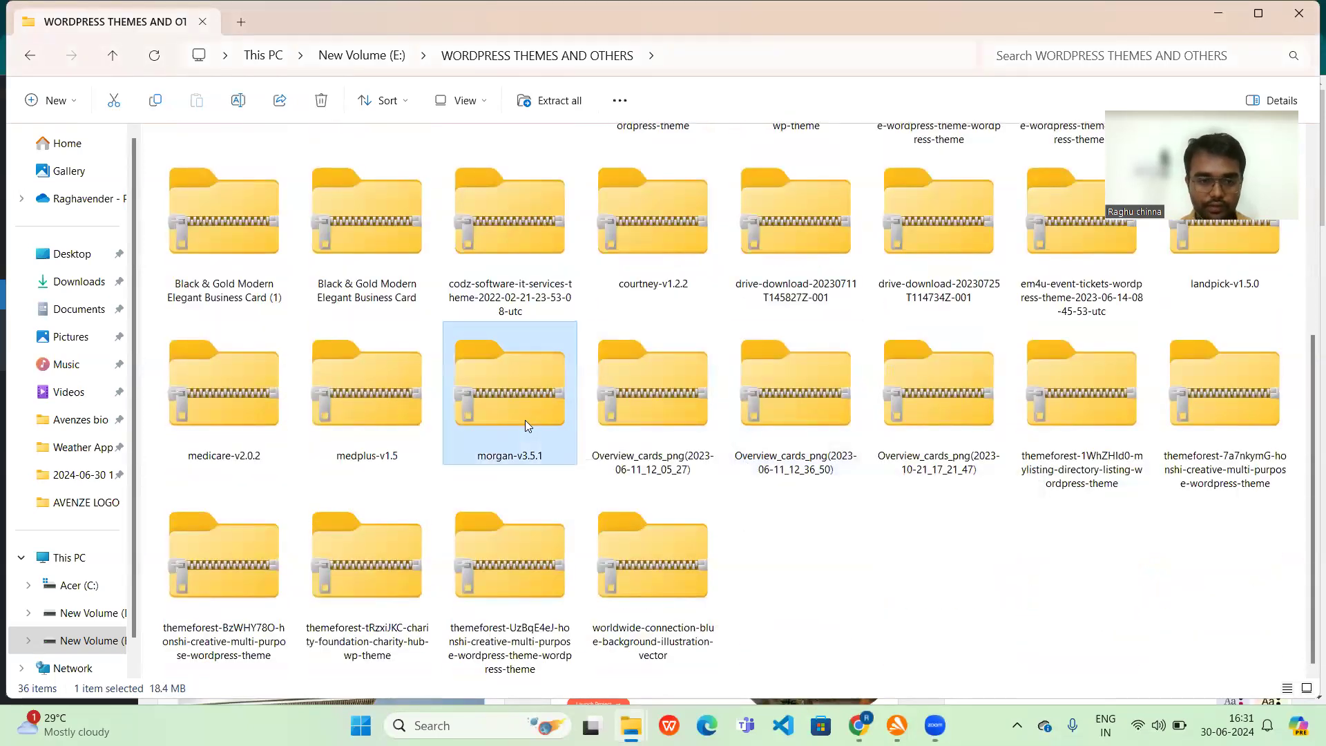
pyautogui.click(250, 418)
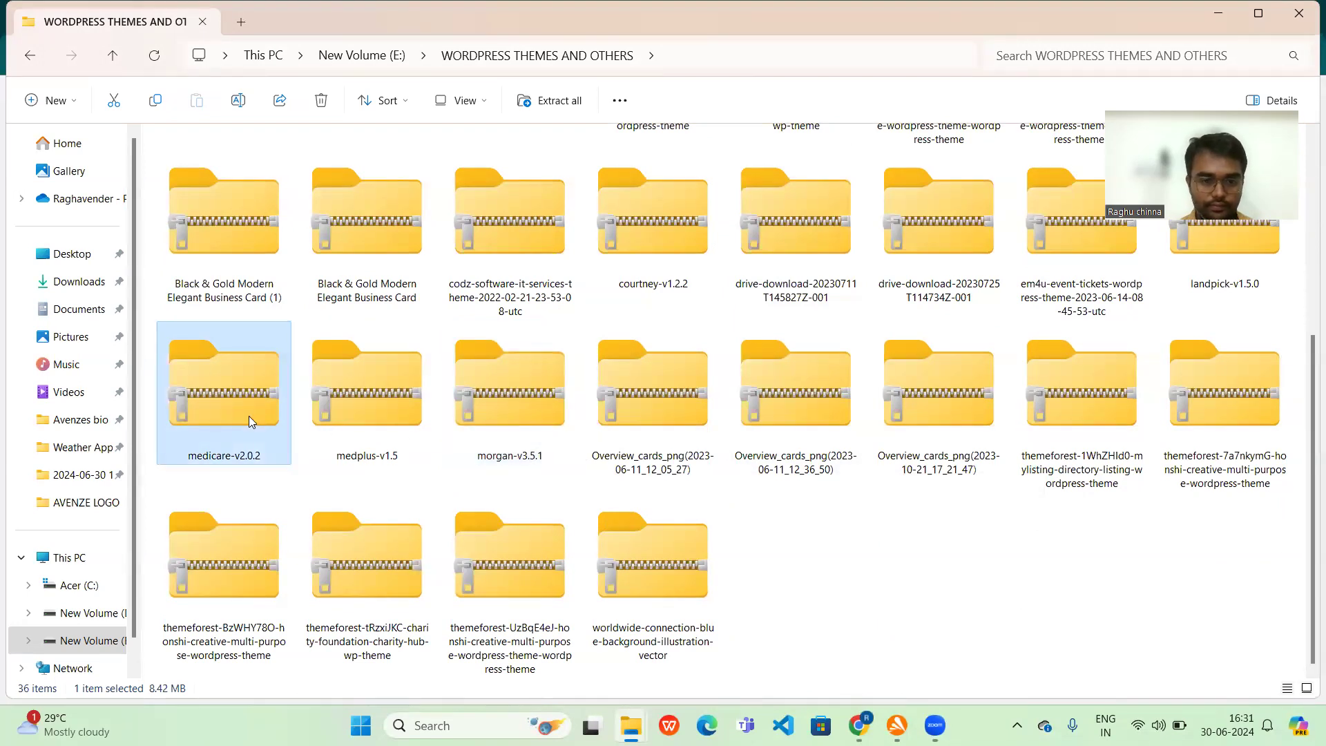
pyautogui.rightClick(248, 415)
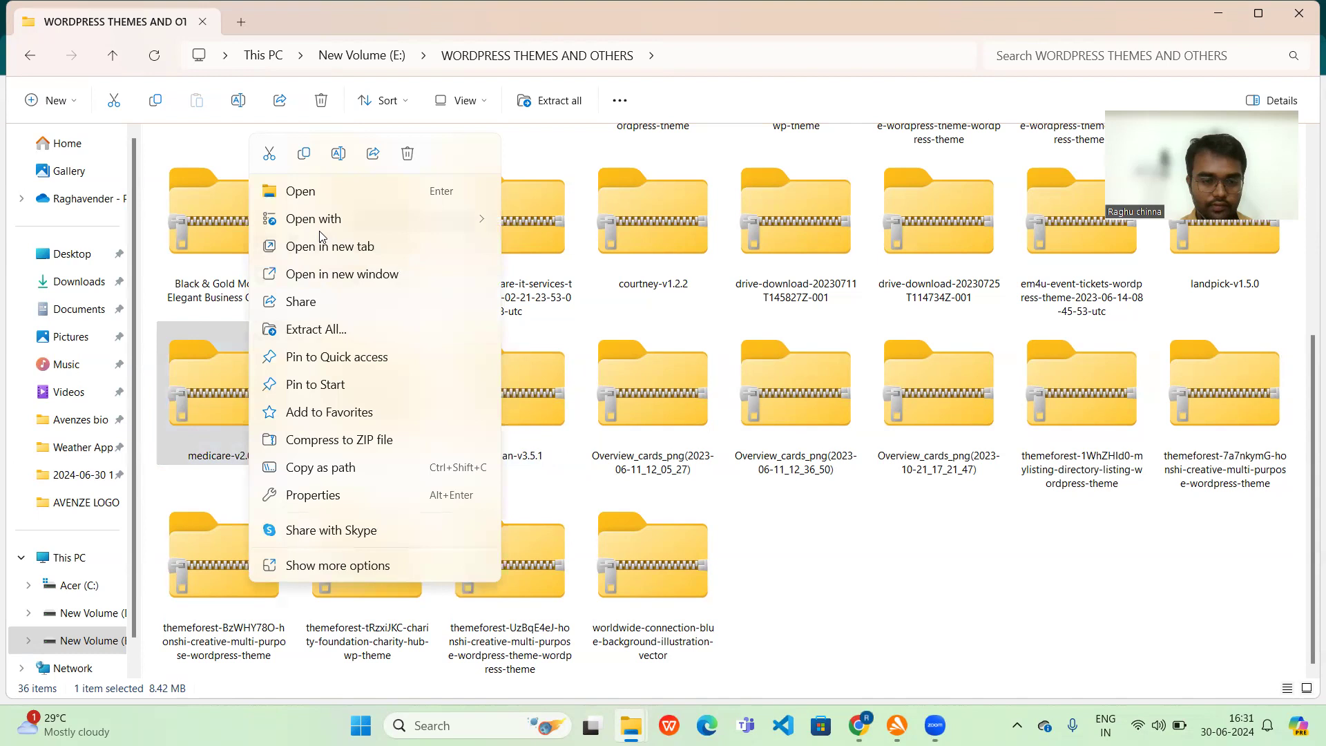
pyautogui.click(331, 330)
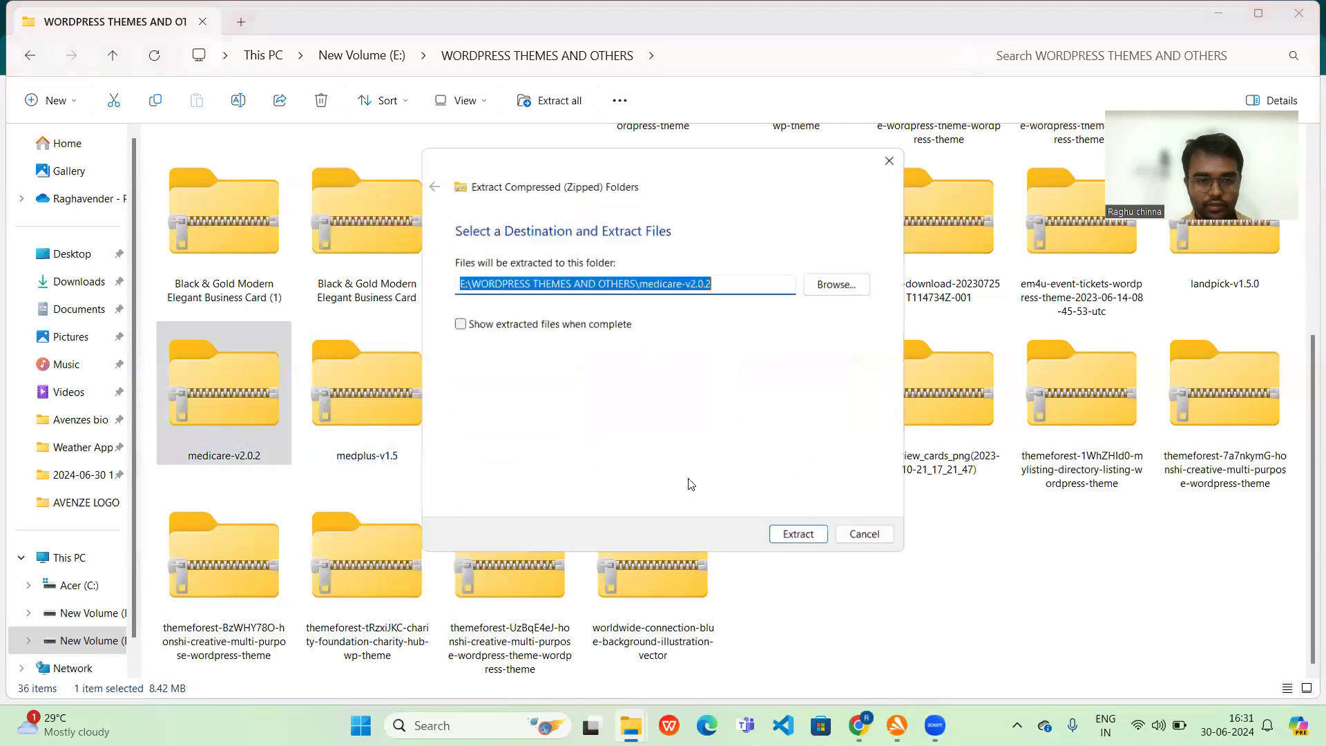
pyautogui.click(801, 536)
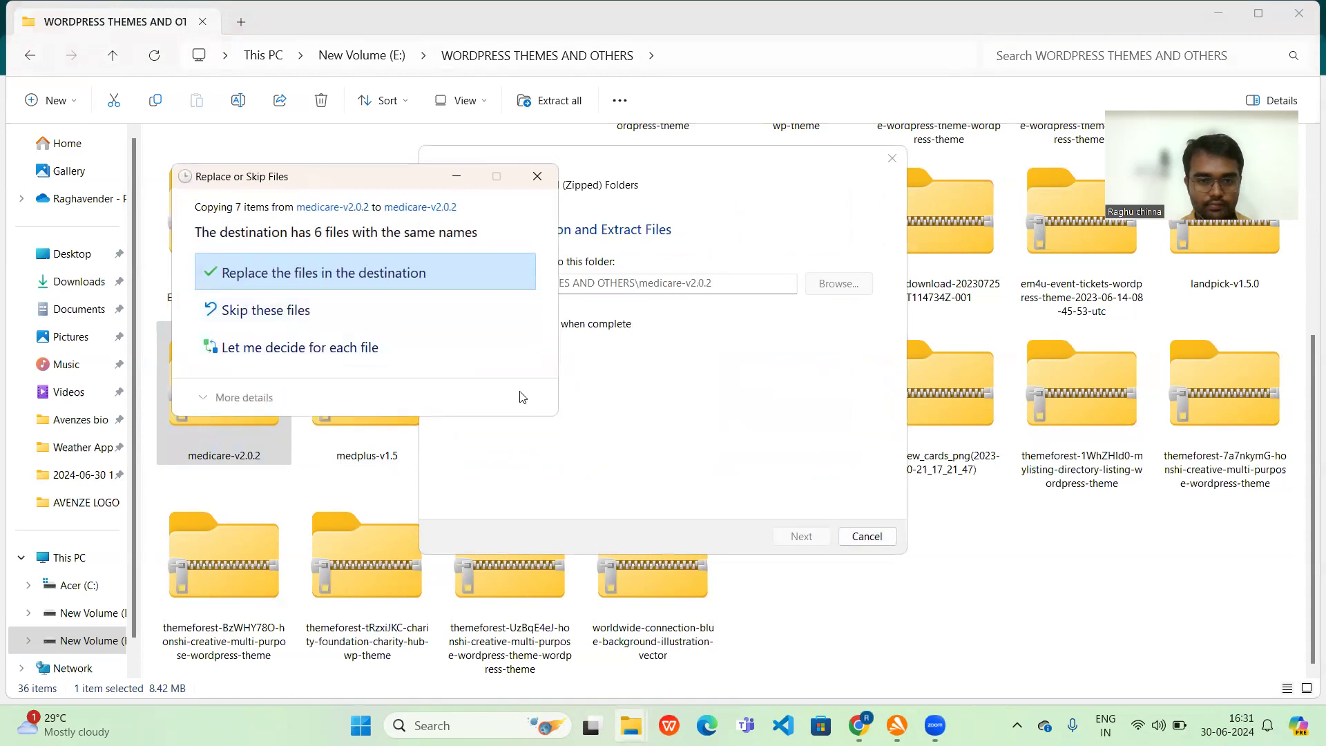
pyautogui.click(369, 272)
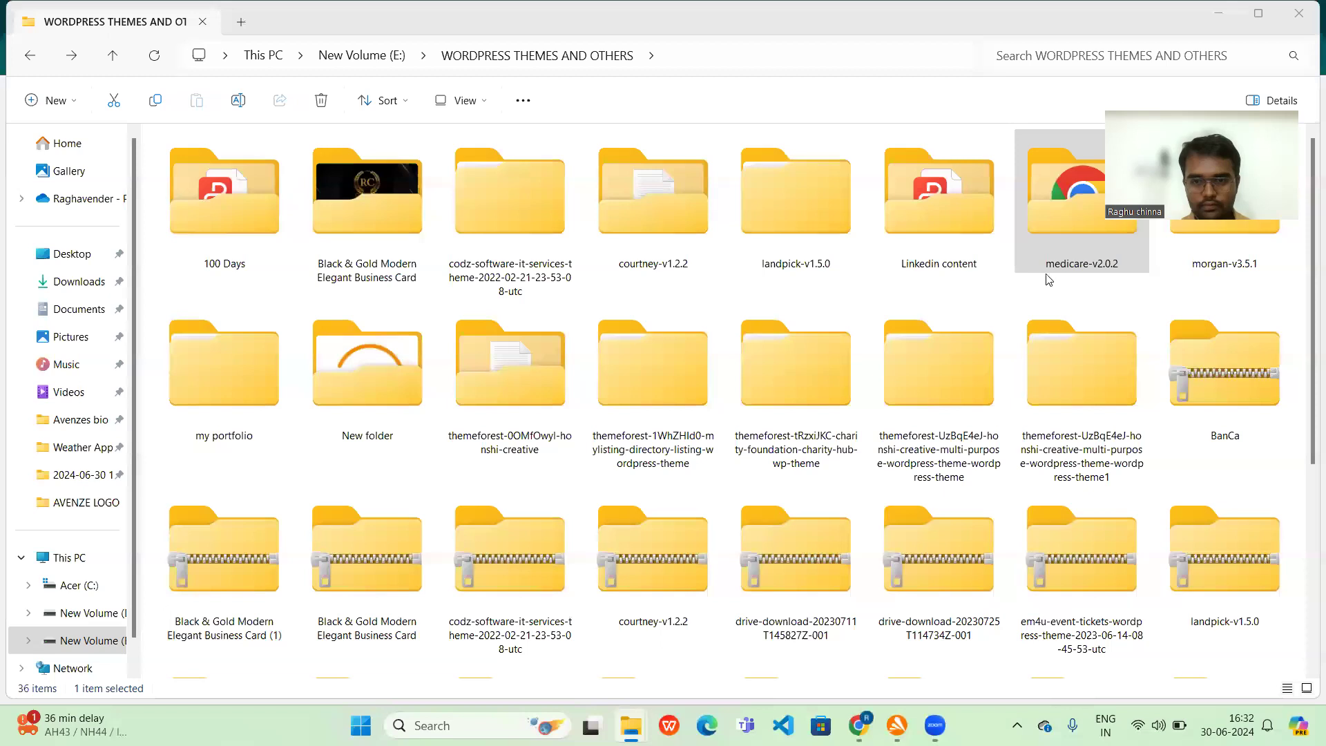
# Step: Check the contents of the extracted medicare-v2.0.2 folder and switch back to the WordPress admin in Chrome
pyautogui.click(1061, 249)
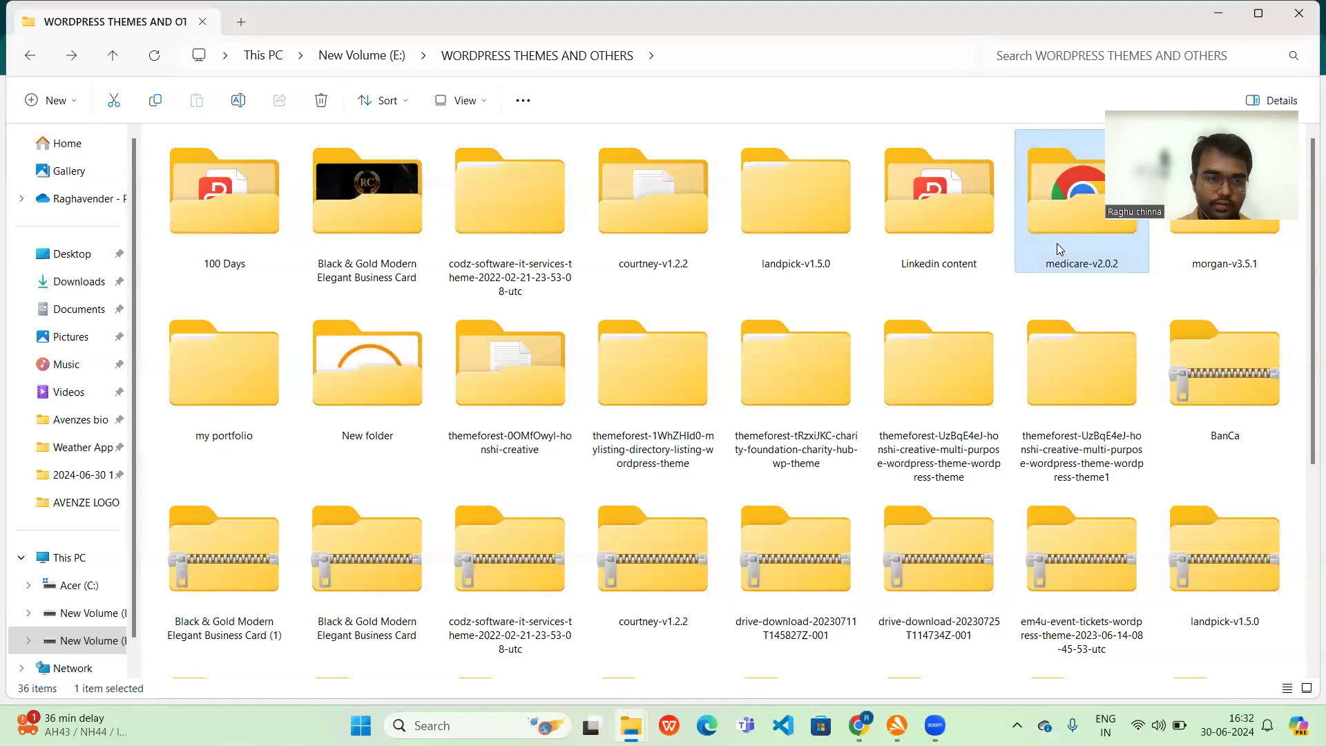
pyautogui.doubleClick(1056, 243)
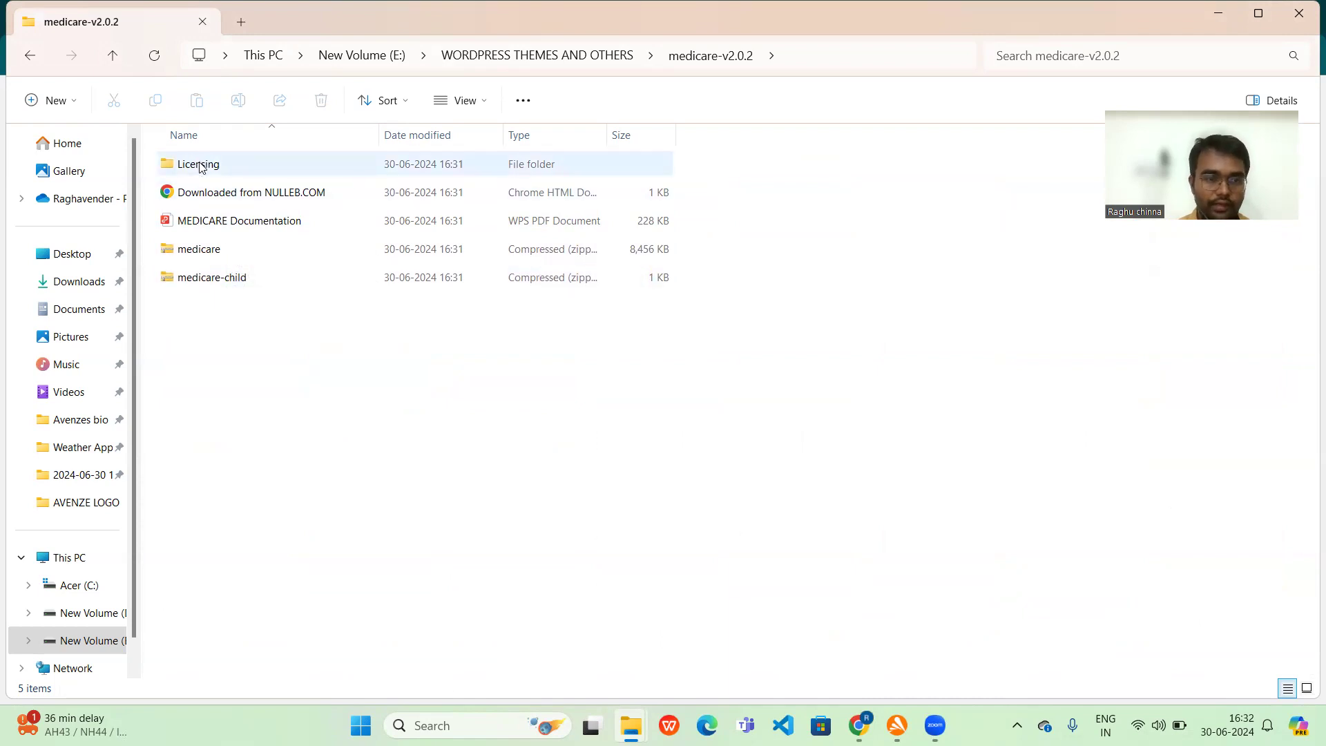
pyautogui.hotkey('alt', 'Tab')
pyautogui.hotkey('alt', 'Tab')
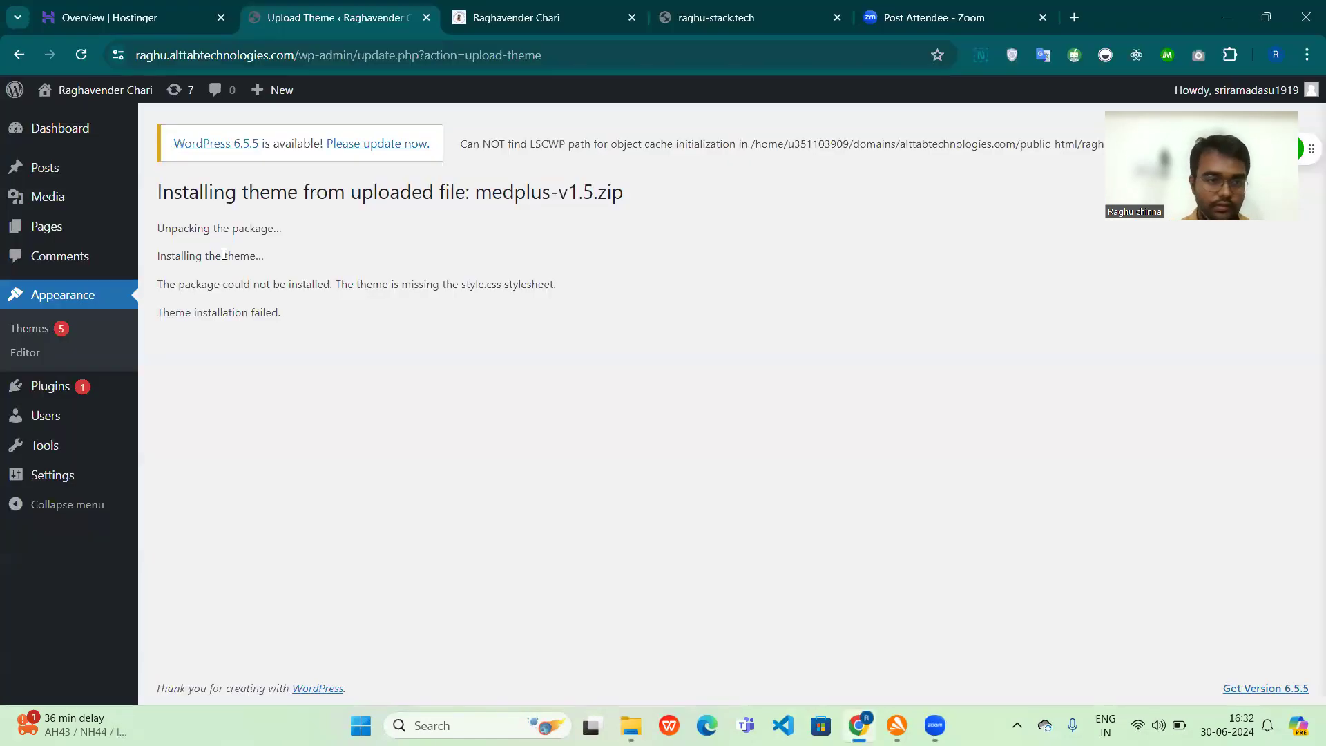
# Step: Return to the installed themes and bring up the .zip upload form for a new theme
pyautogui.click(28, 333)
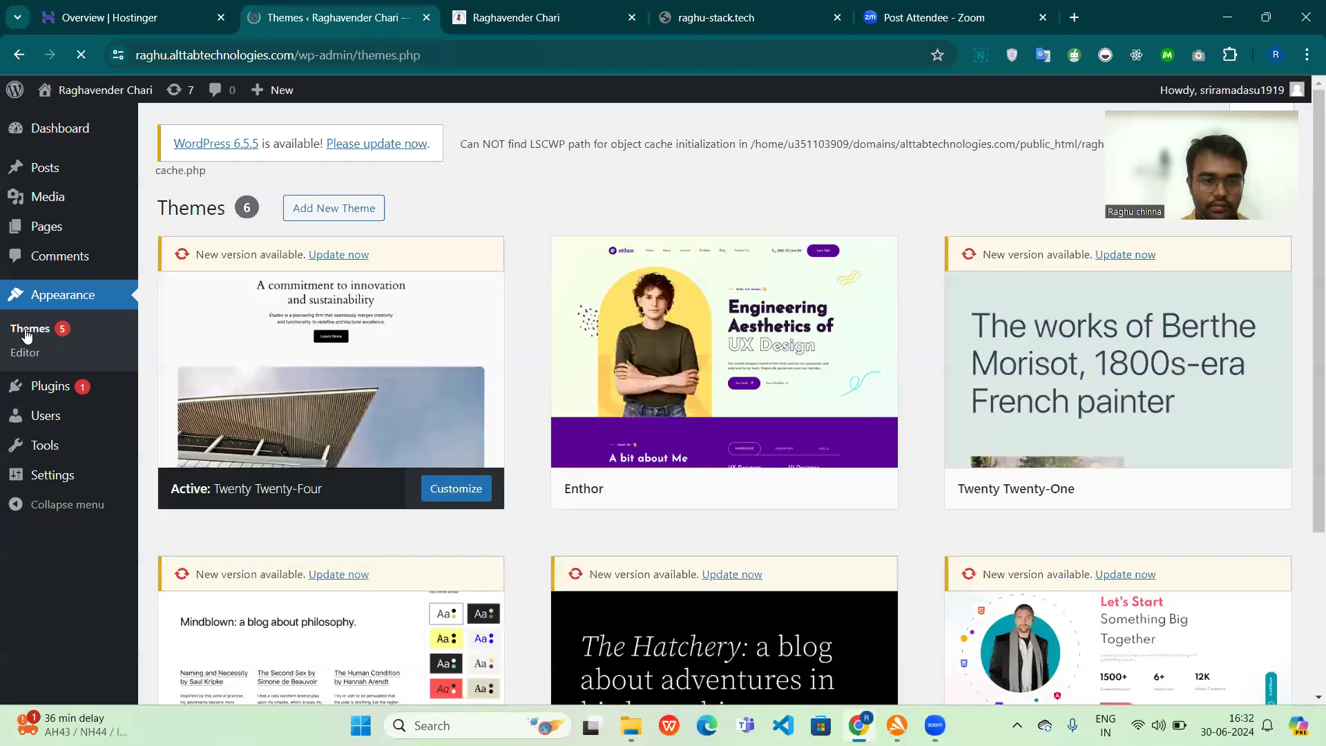
pyautogui.click(355, 211)
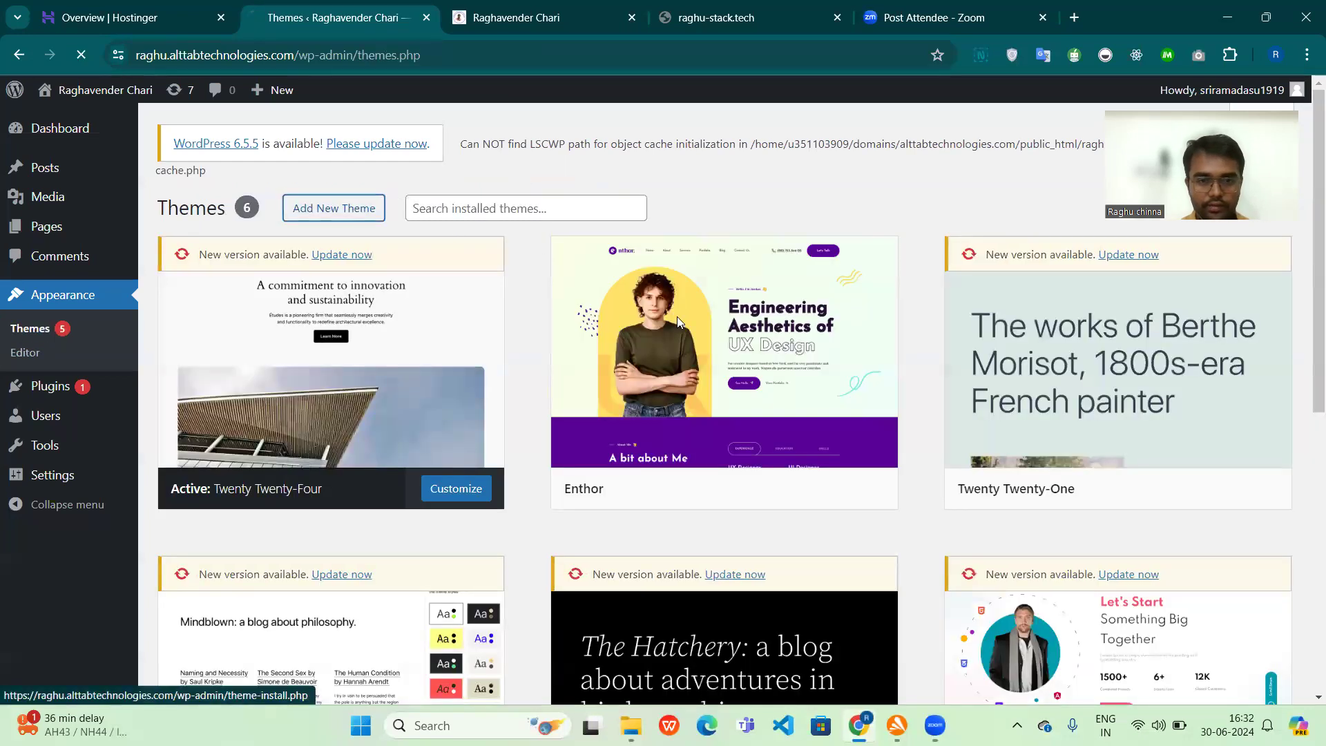
pyautogui.click(336, 214)
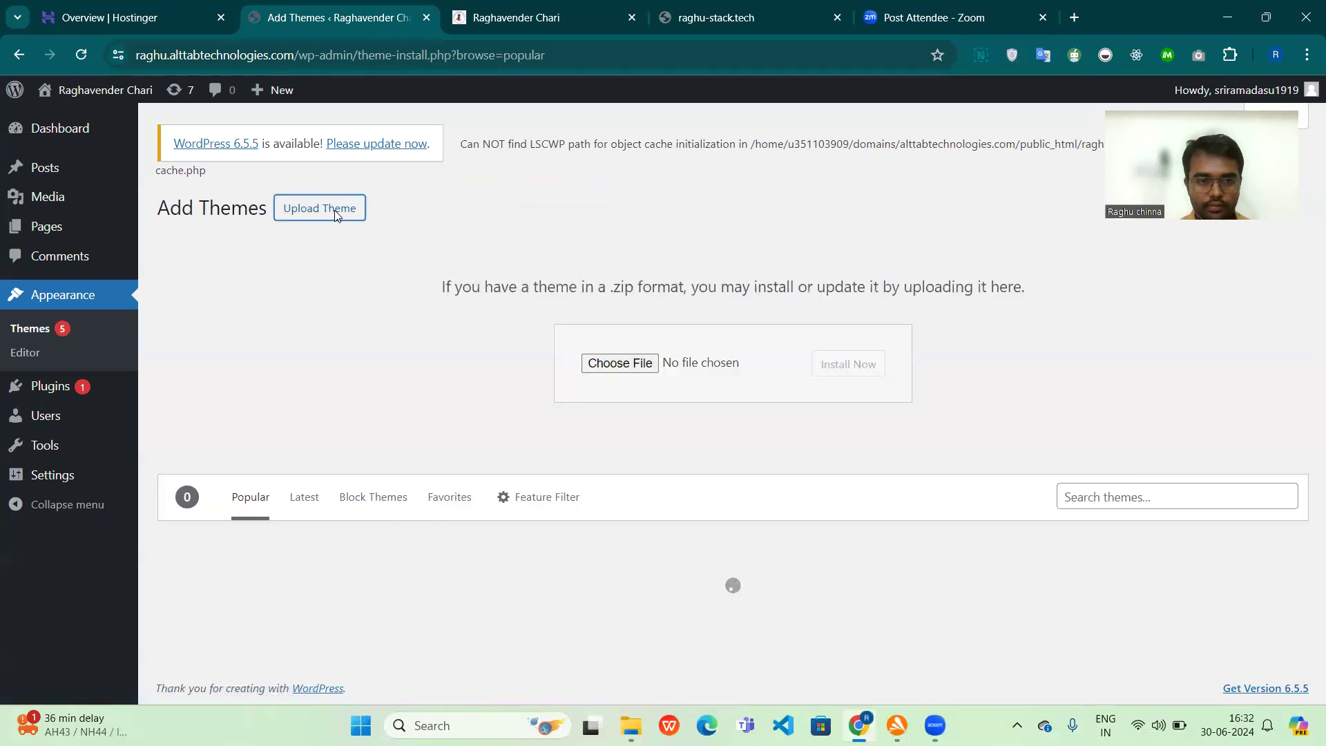
# Step: Upload medicare.zip from the medicare-v2.0.2 folder, and install and activate the Medicare theme
pyautogui.click(591, 364)
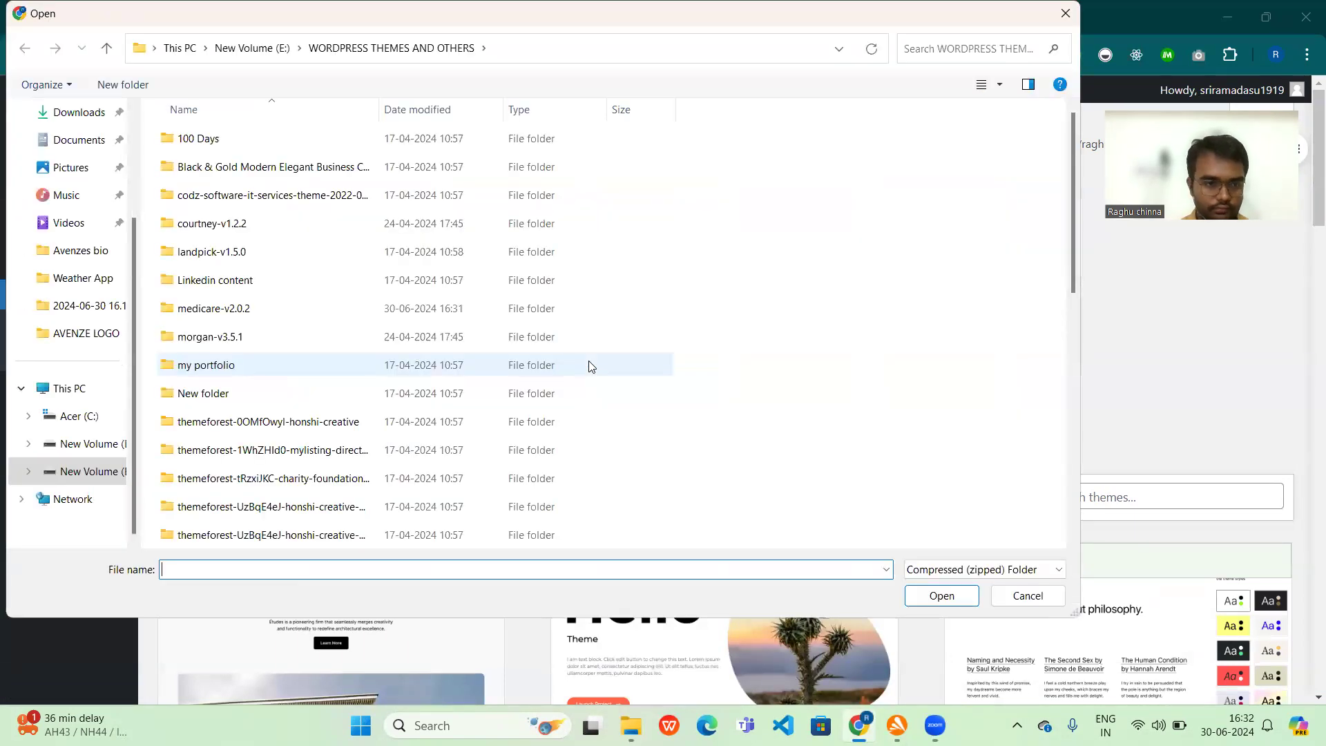
pyautogui.click(295, 311)
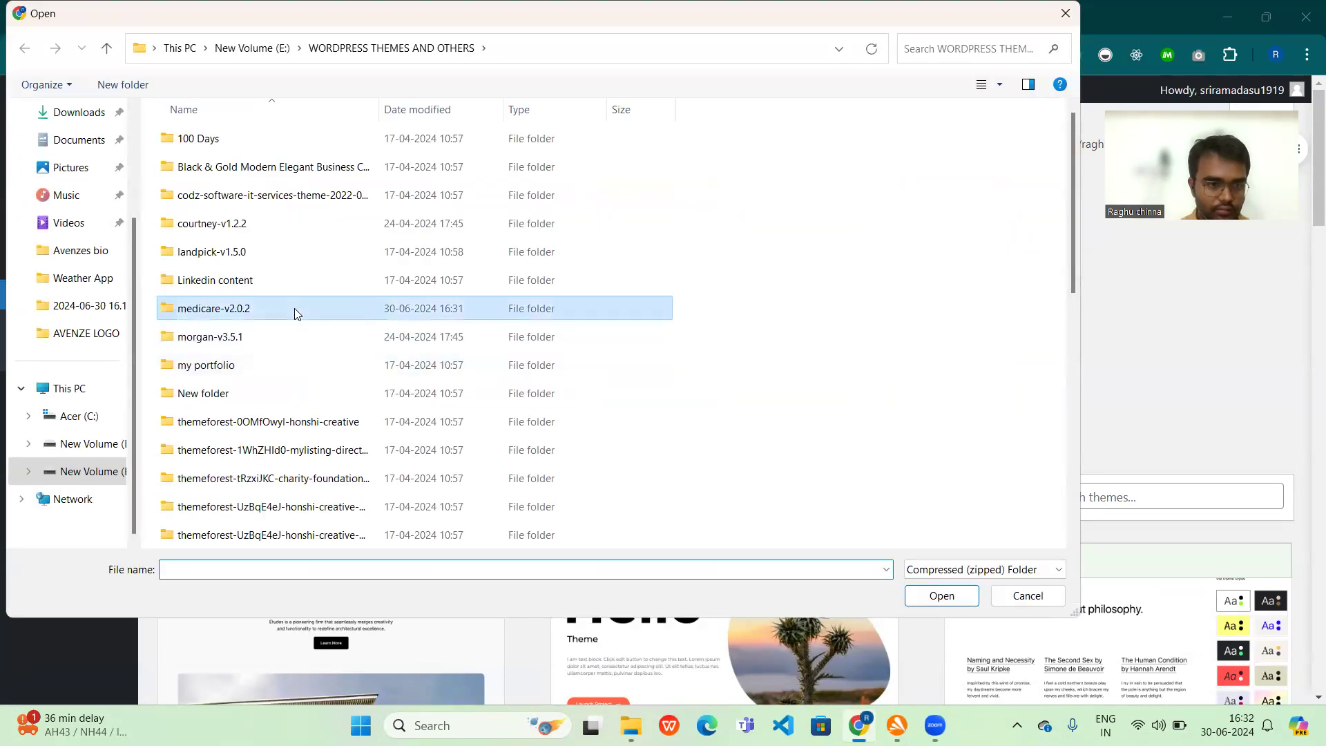
pyautogui.doubleClick(294, 308)
pyautogui.click(206, 168)
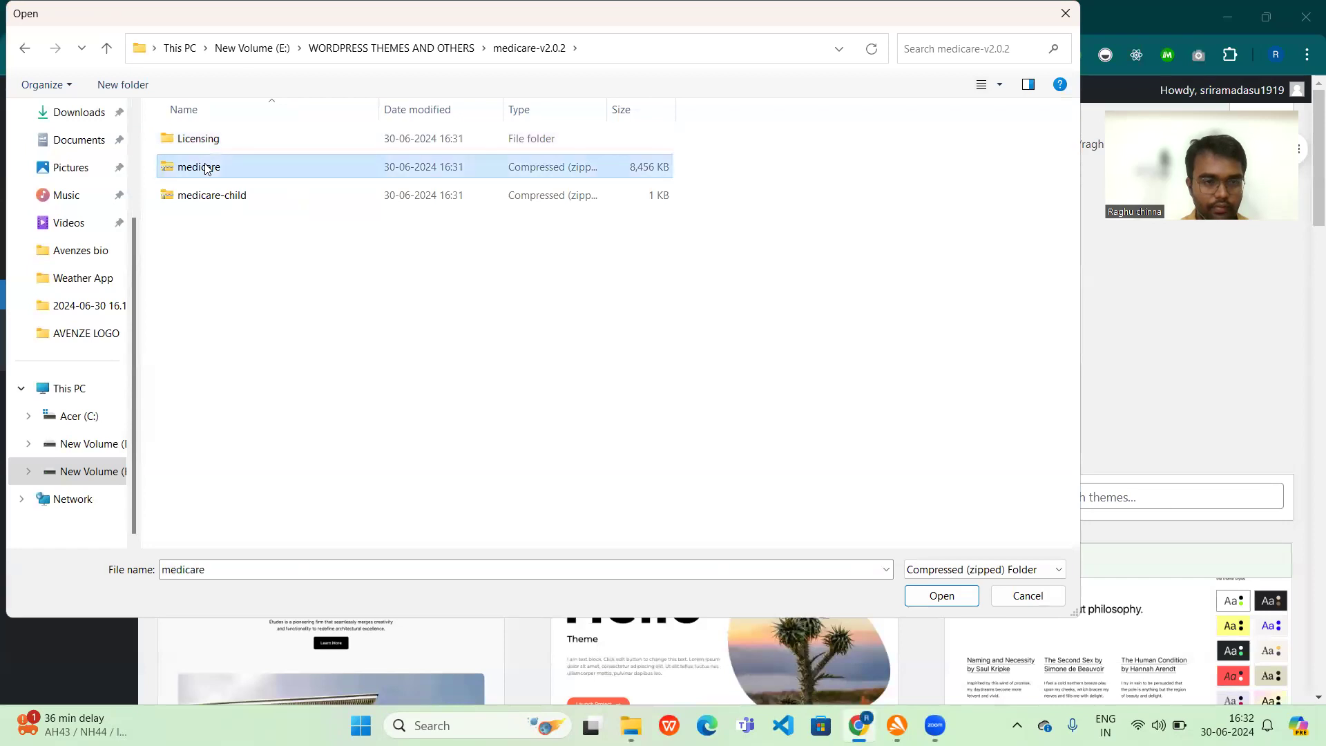
pyautogui.doubleClick(205, 169)
pyautogui.click(824, 366)
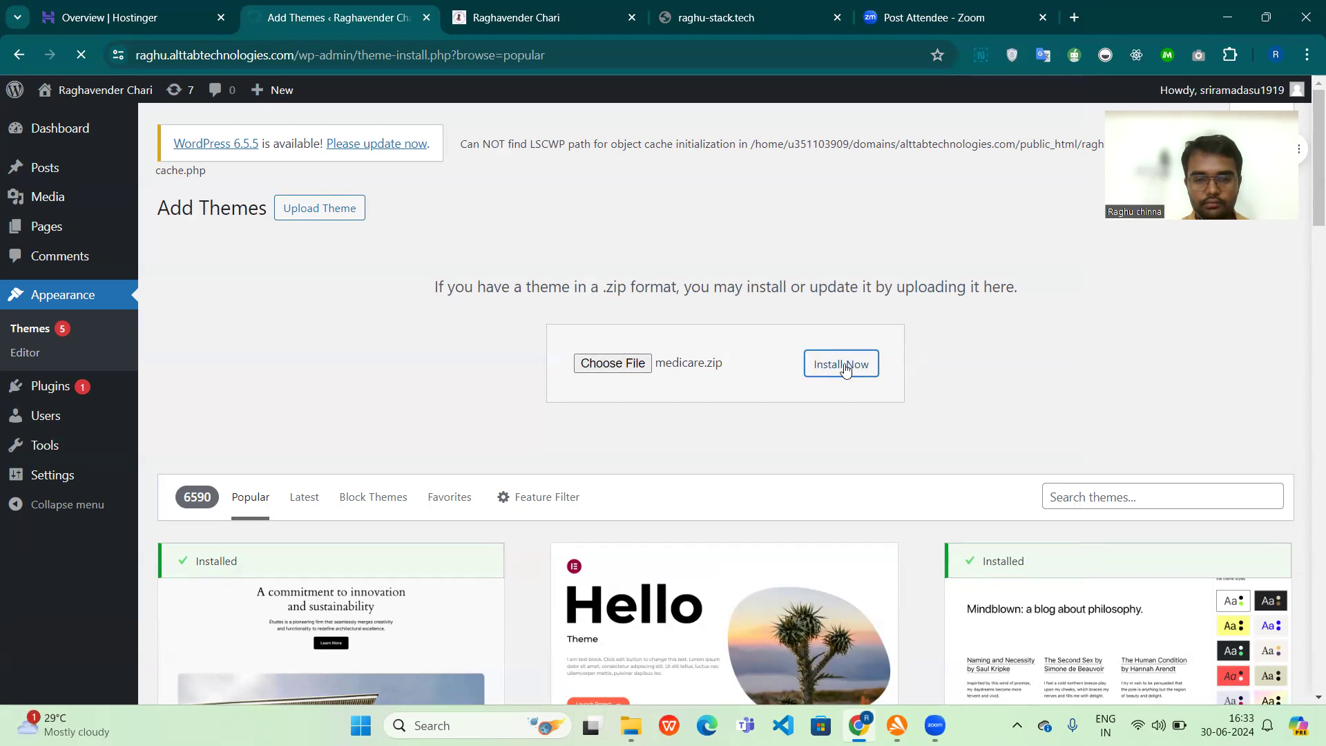
pyautogui.click(237, 315)
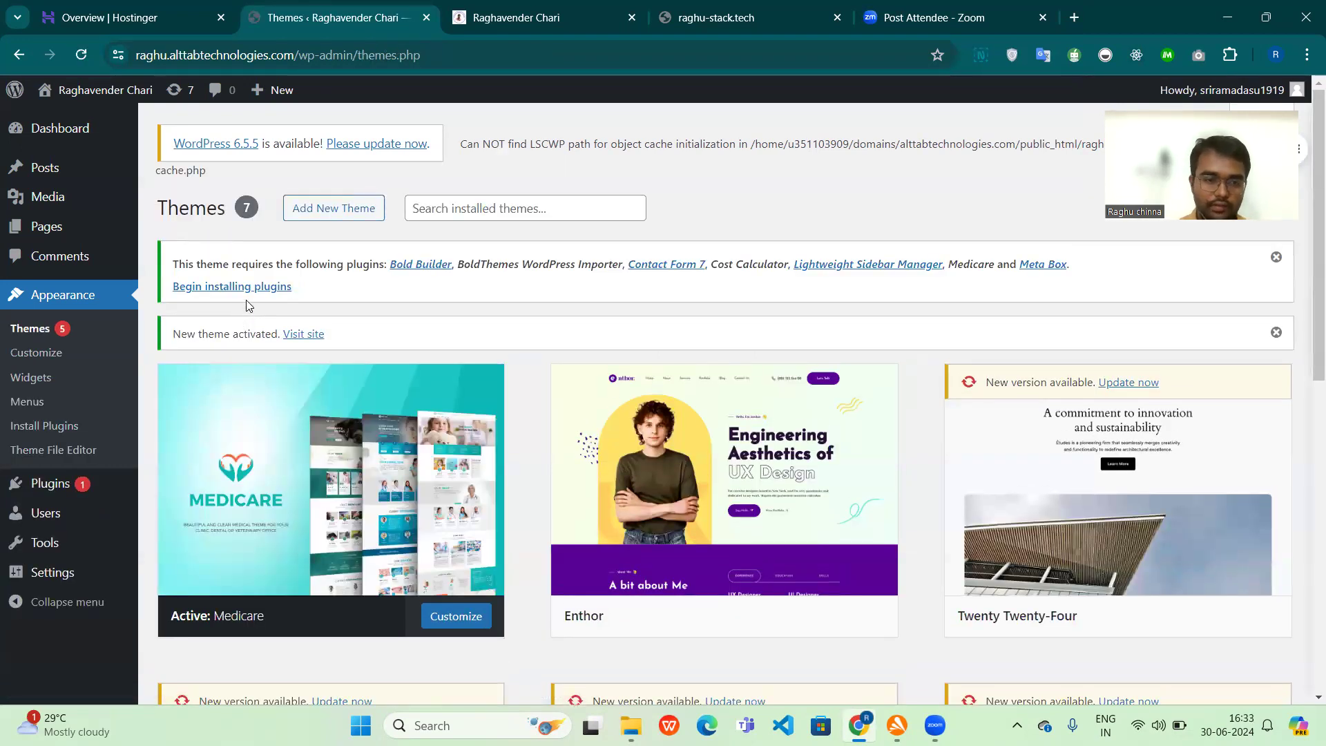
# Step: Bulk install all the plugins required by the Medicare theme and review the installation log to its end
pyautogui.click(247, 287)
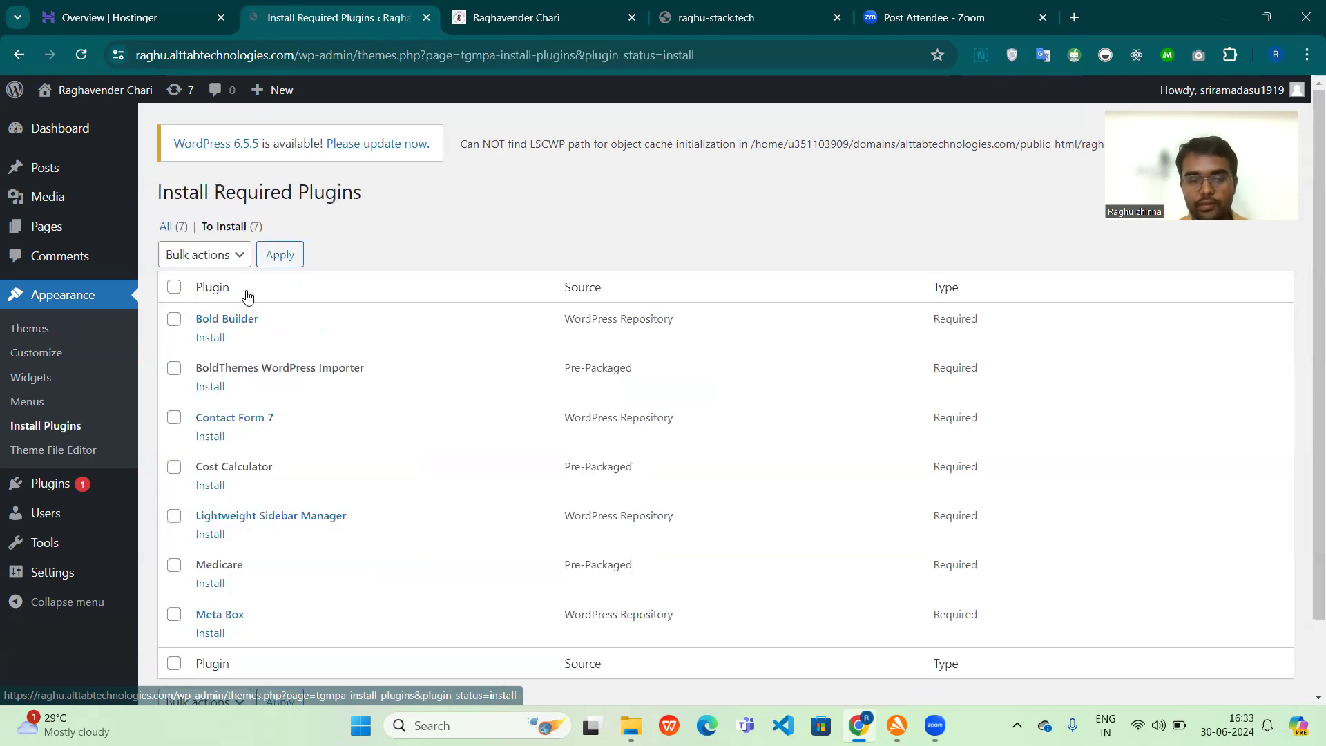
pyautogui.click(173, 294)
pyautogui.click(207, 261)
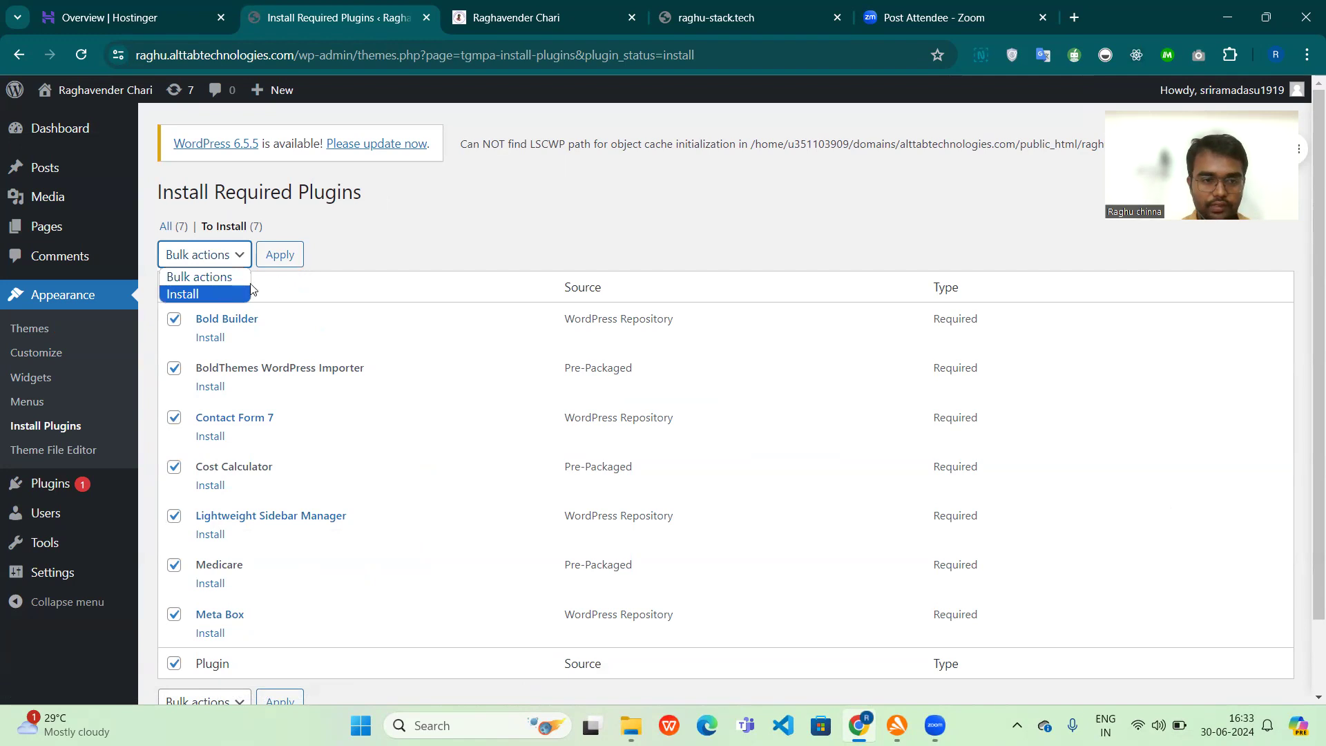
pyautogui.click(226, 296)
pyautogui.click(277, 256)
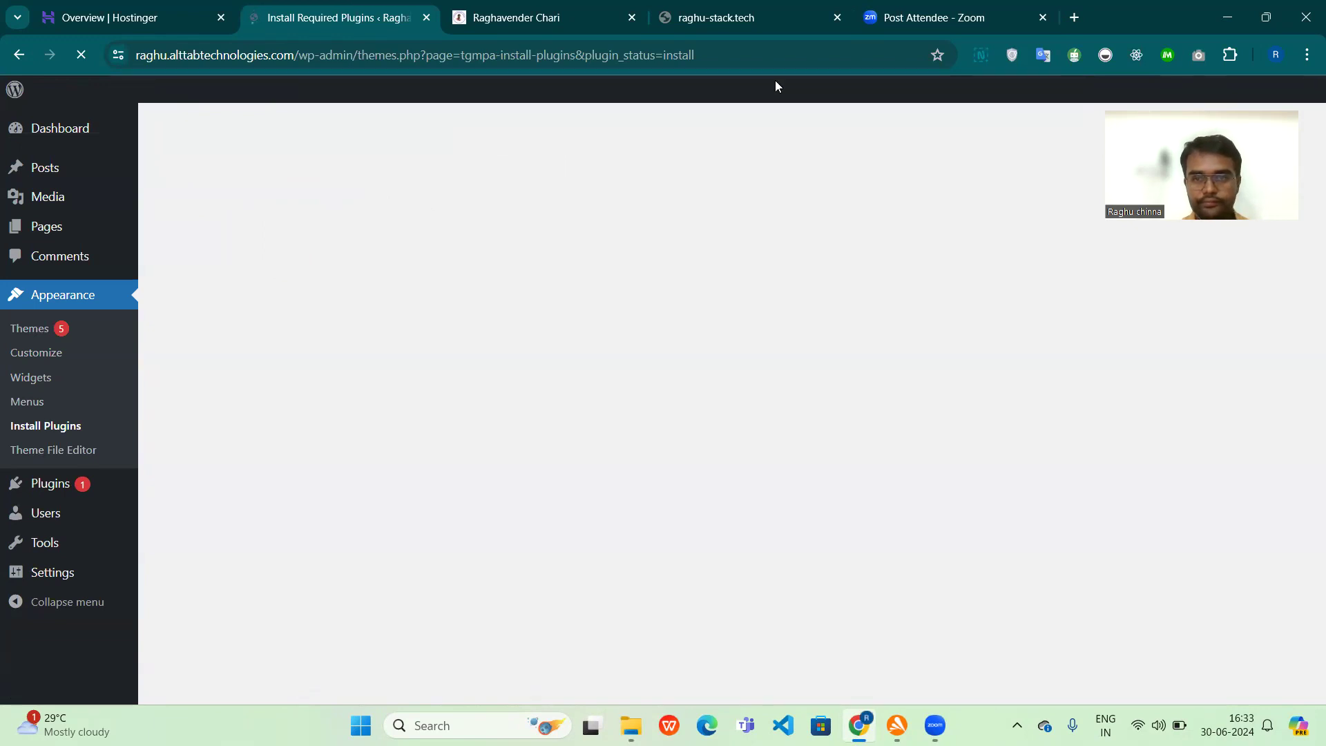
pyautogui.scroll(-4, 622, 379)
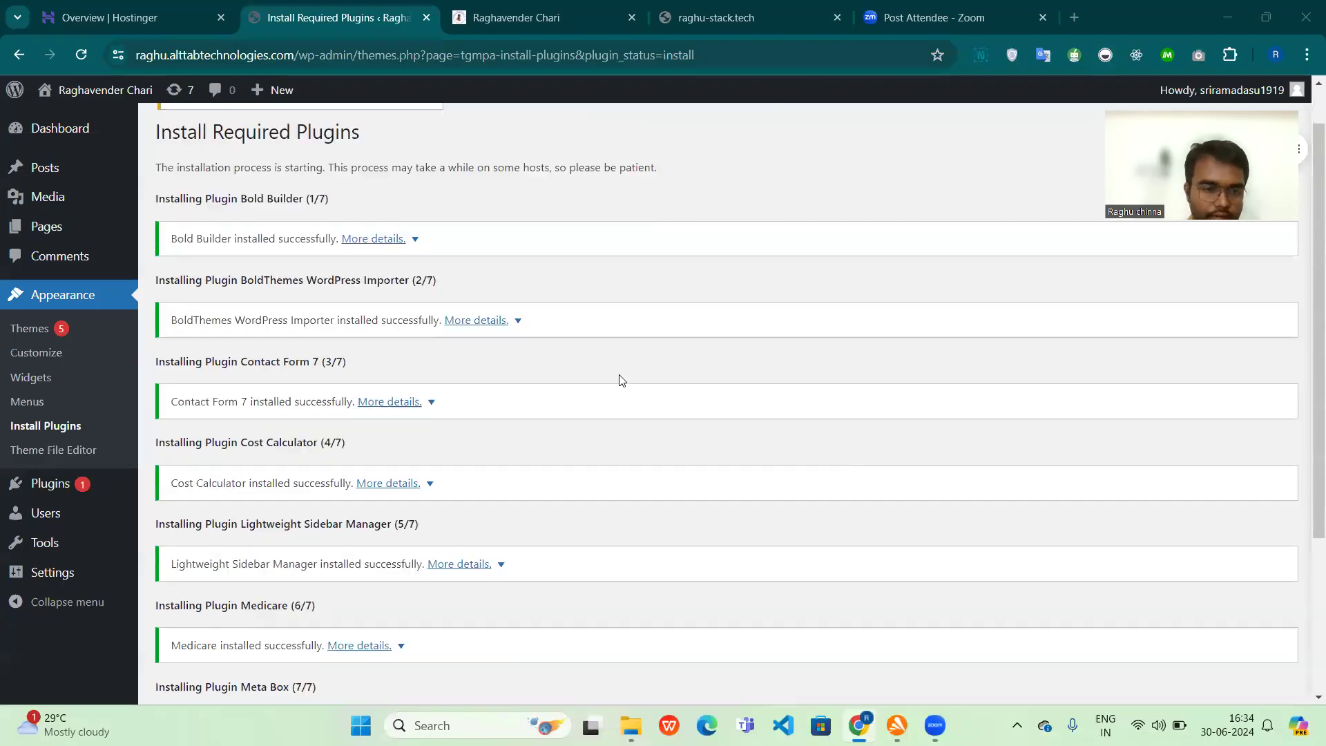
pyautogui.scroll(4, 622, 379)
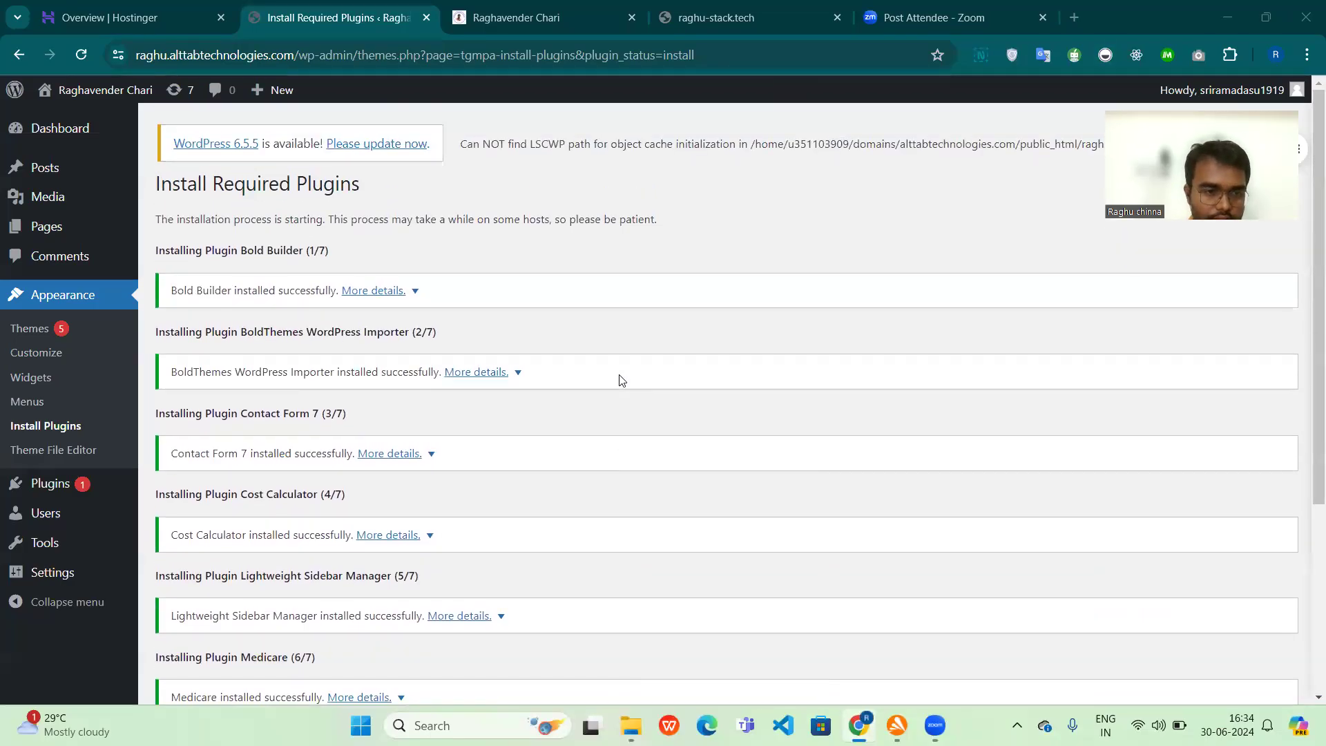
pyautogui.scroll(-4, 262, 560)
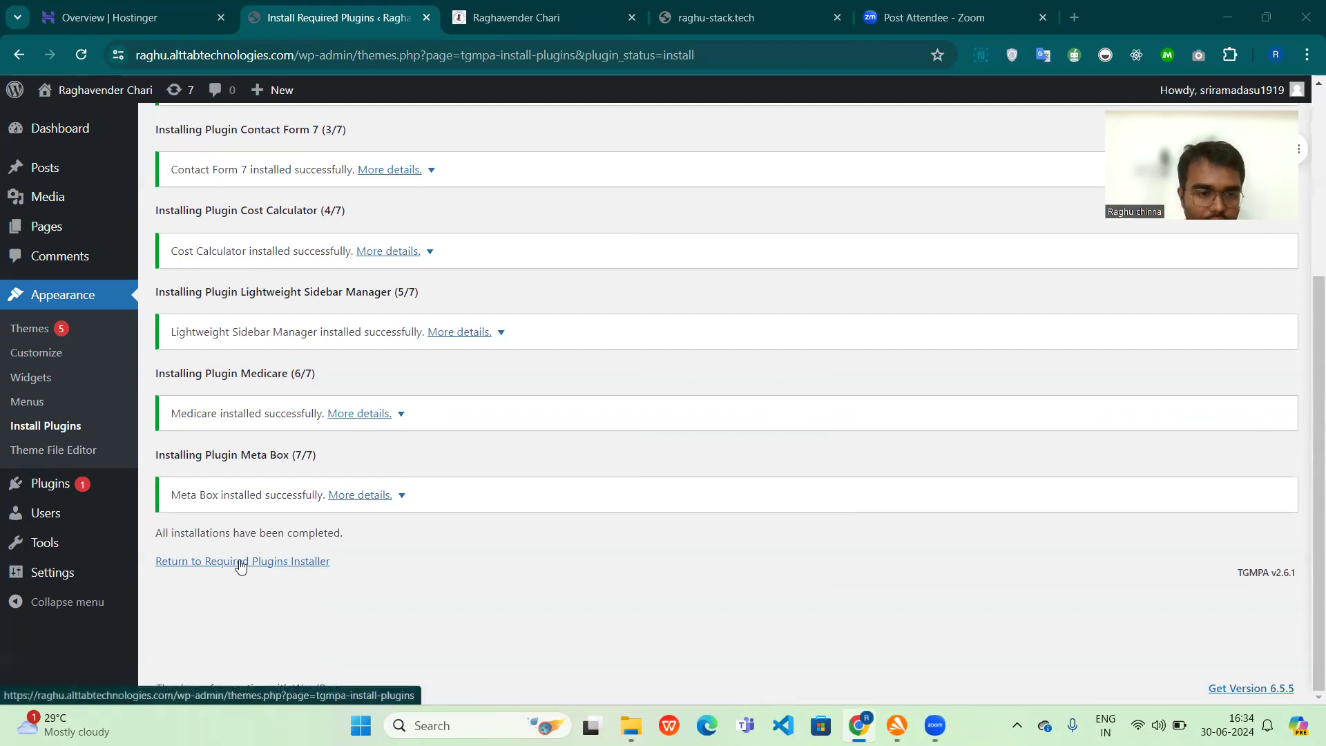
# Step: Return to the required plugins installer, bulk activate all the listed plugins and reload the page
pyautogui.click(240, 565)
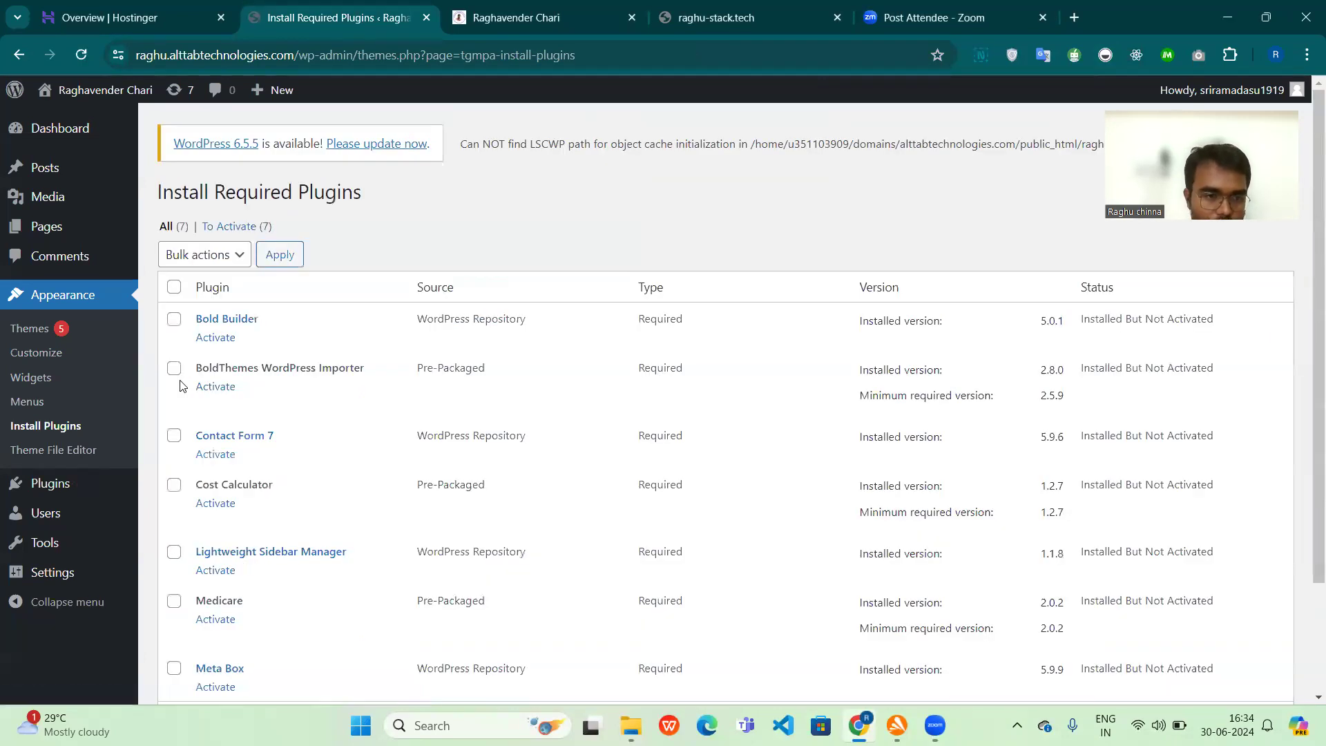
pyautogui.click(174, 289)
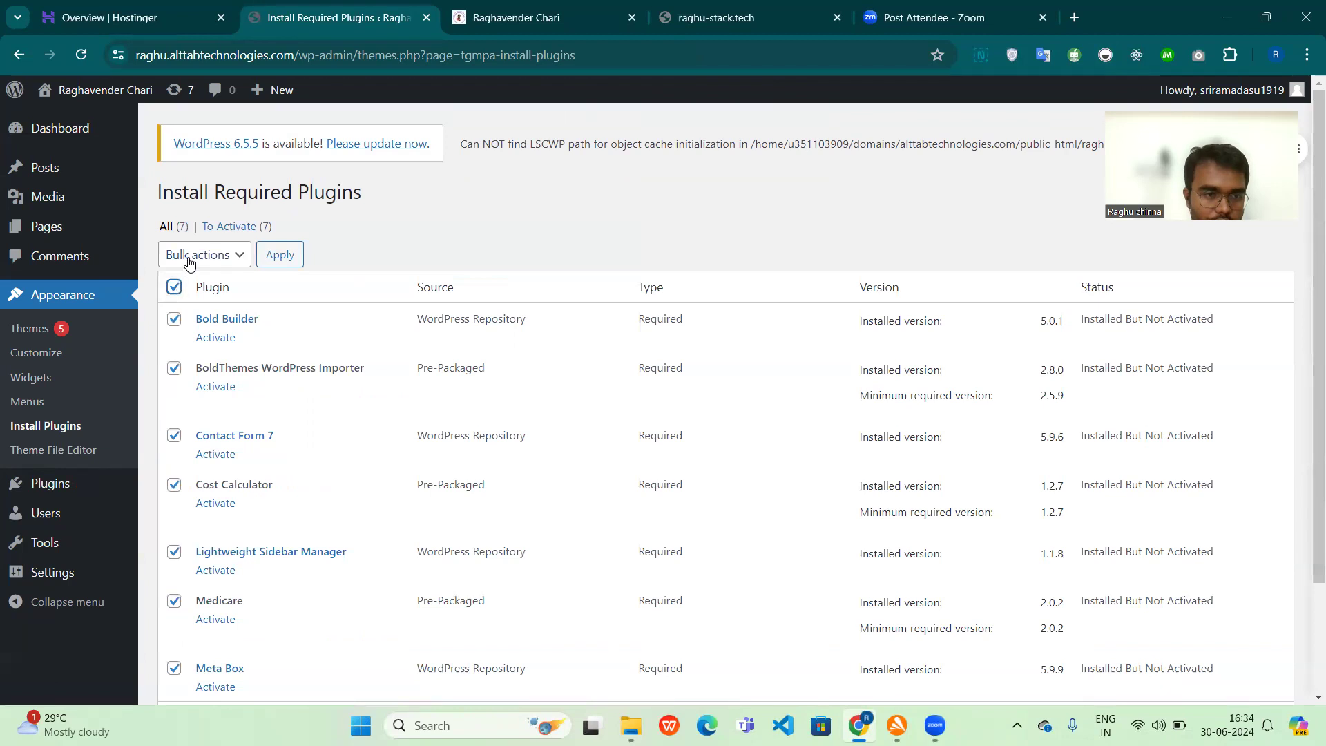
pyautogui.click(190, 260)
pyautogui.click(188, 329)
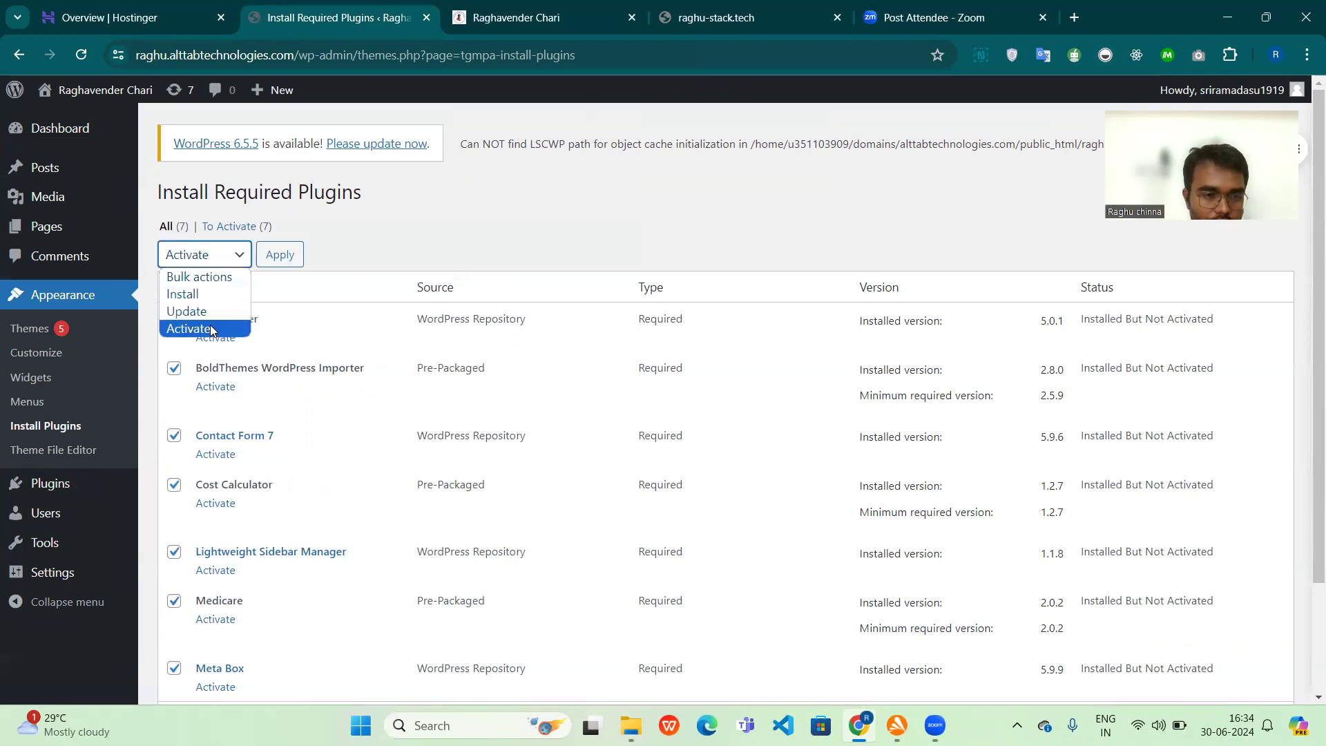
pyautogui.click(276, 257)
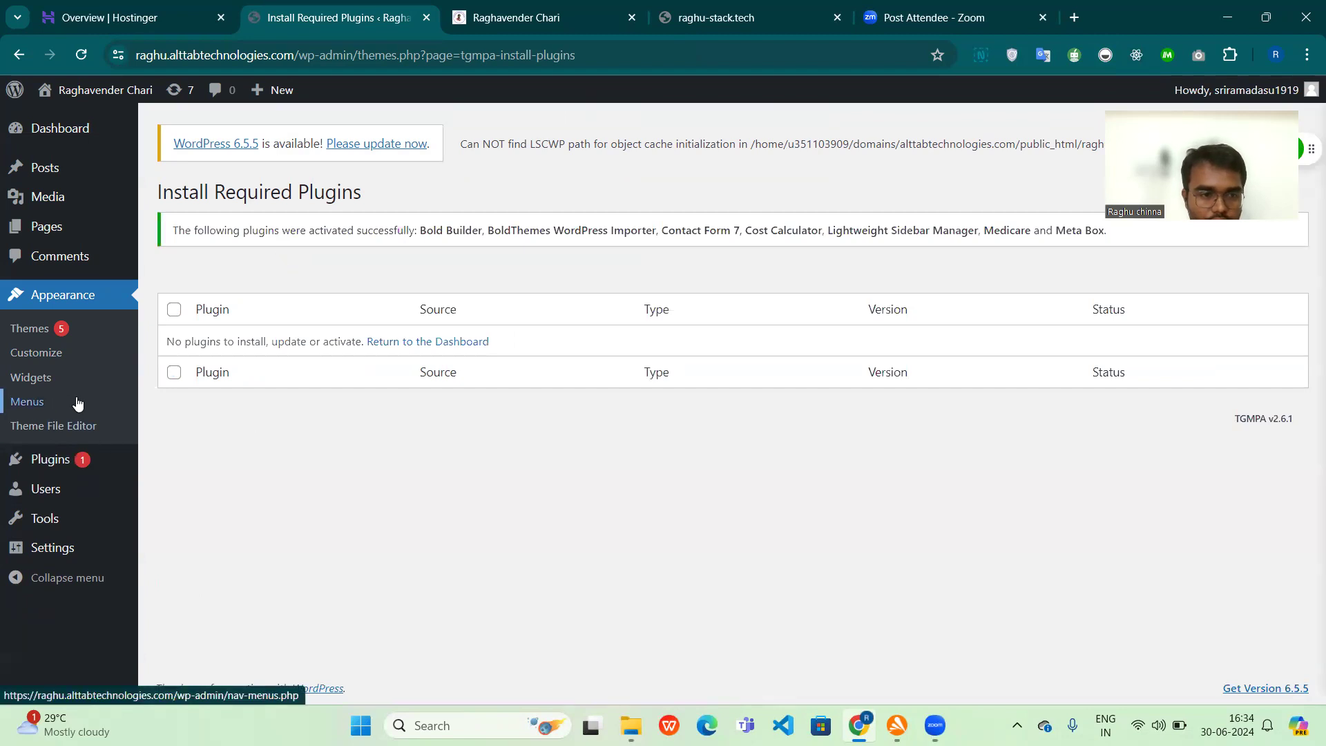
pyautogui.click(81, 55)
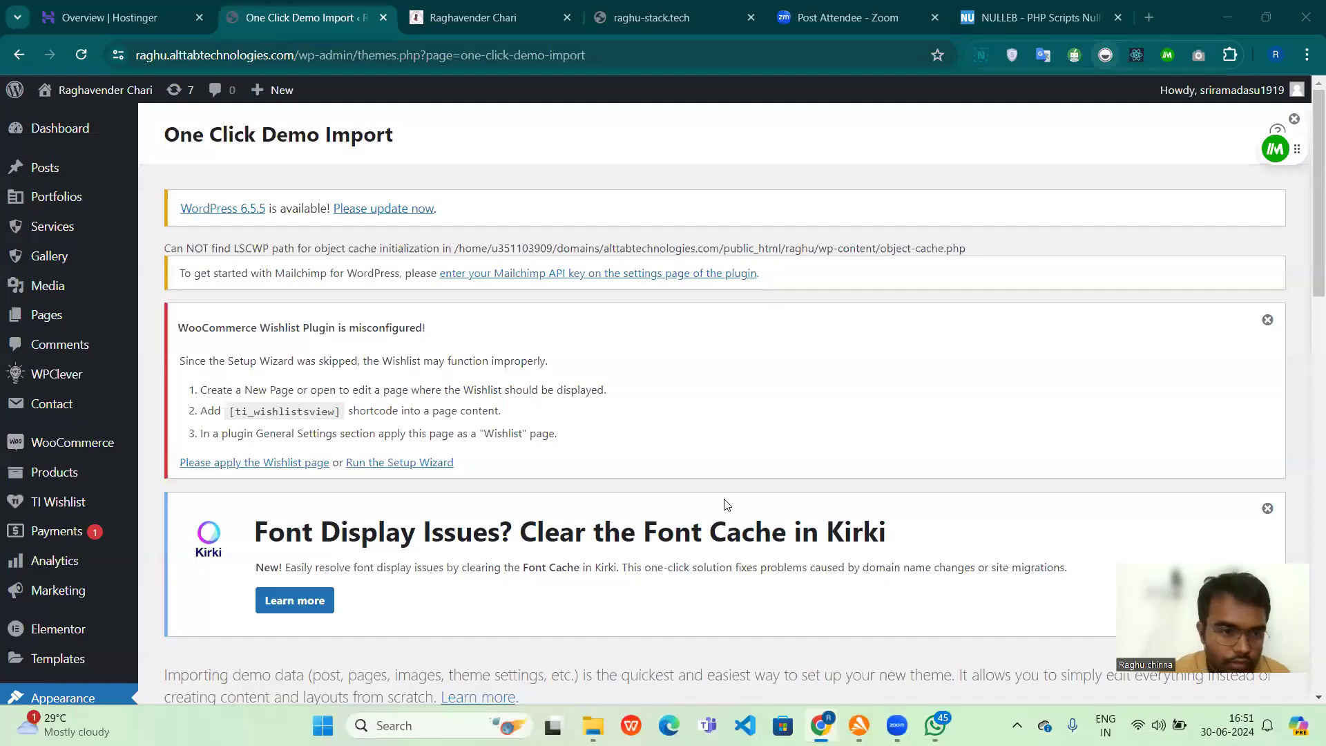
# Step: Look through the SEOQ demos available for import and preview the Home 1 demo site
pyautogui.scroll(-8, 725, 504)
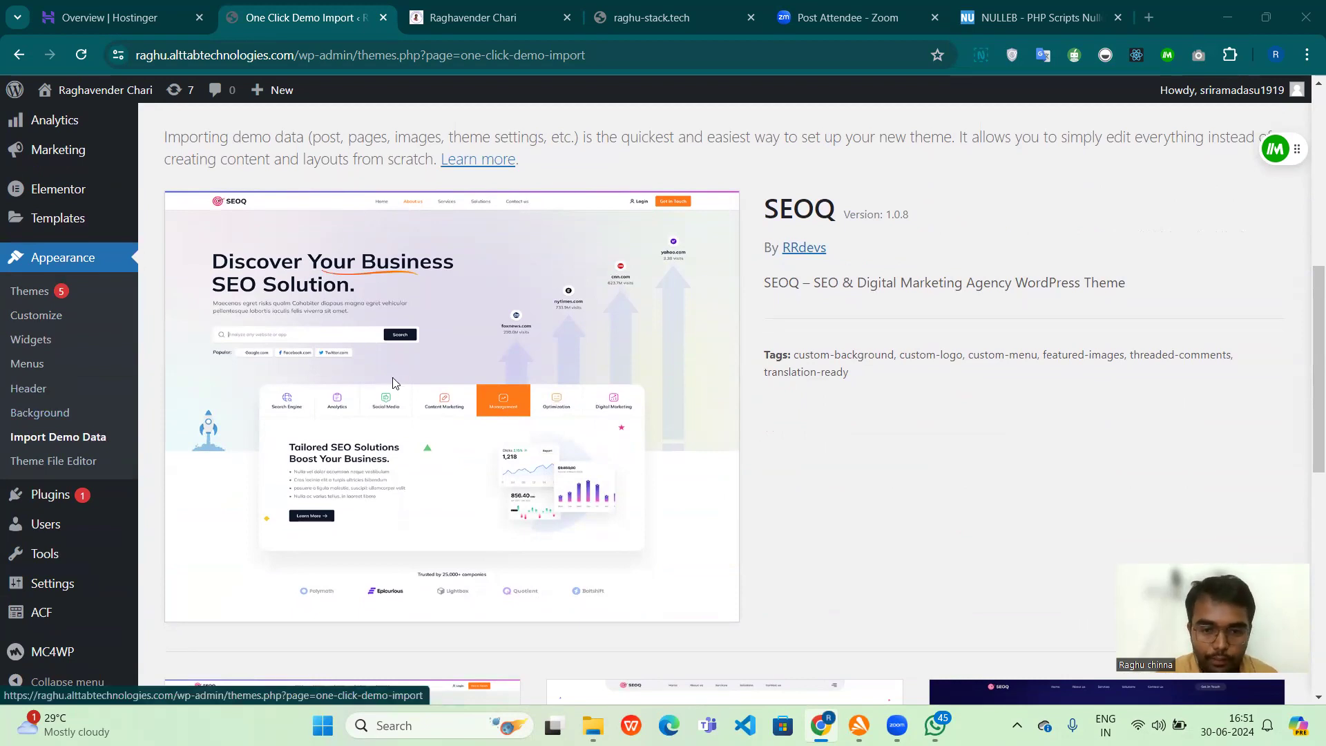
pyautogui.scroll(-7, 394, 383)
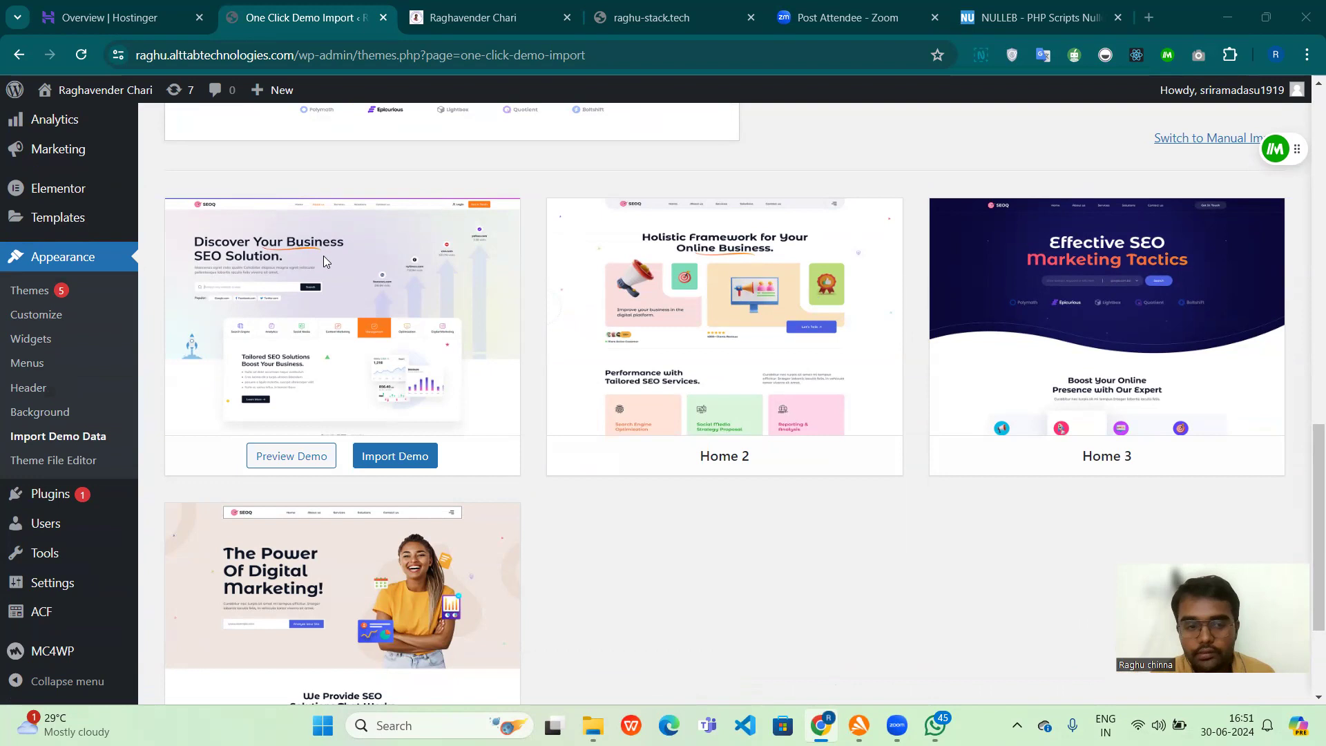
pyautogui.scroll(-1, 323, 256)
pyautogui.scroll(-1, 325, 261)
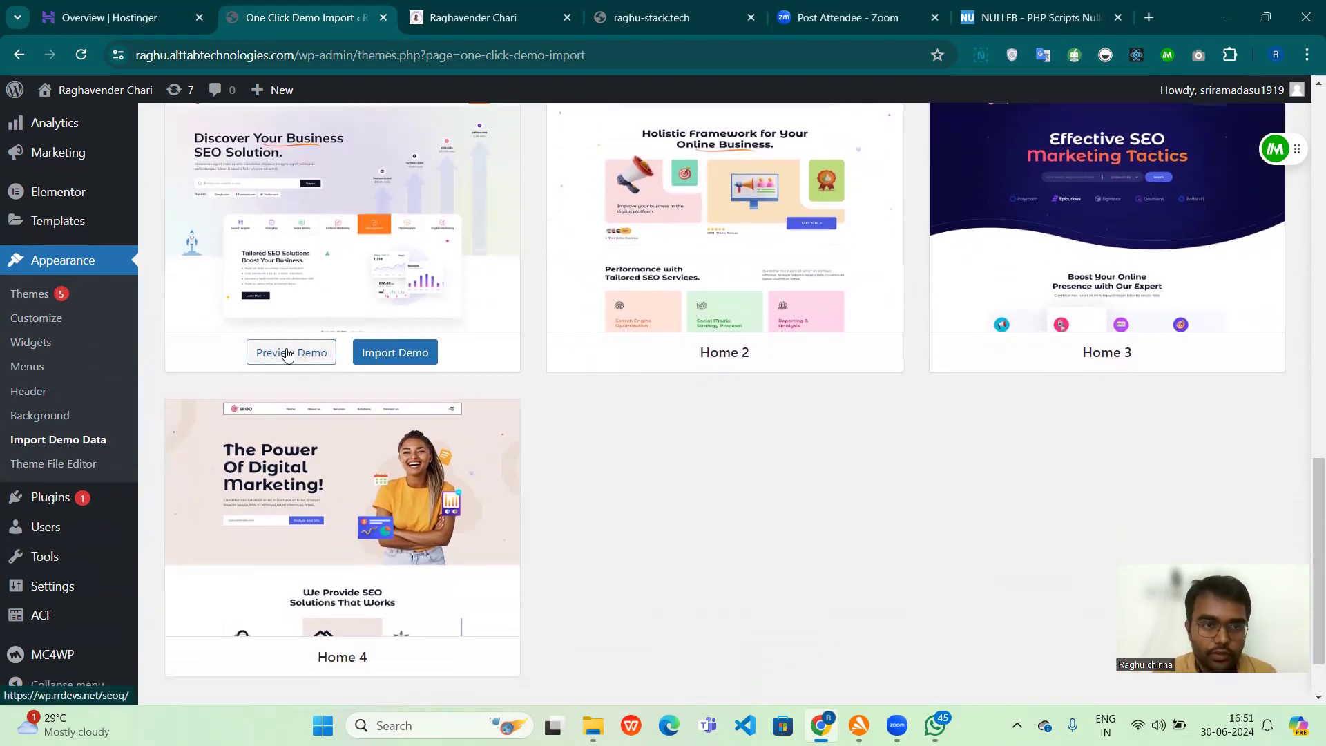
pyautogui.click(286, 352)
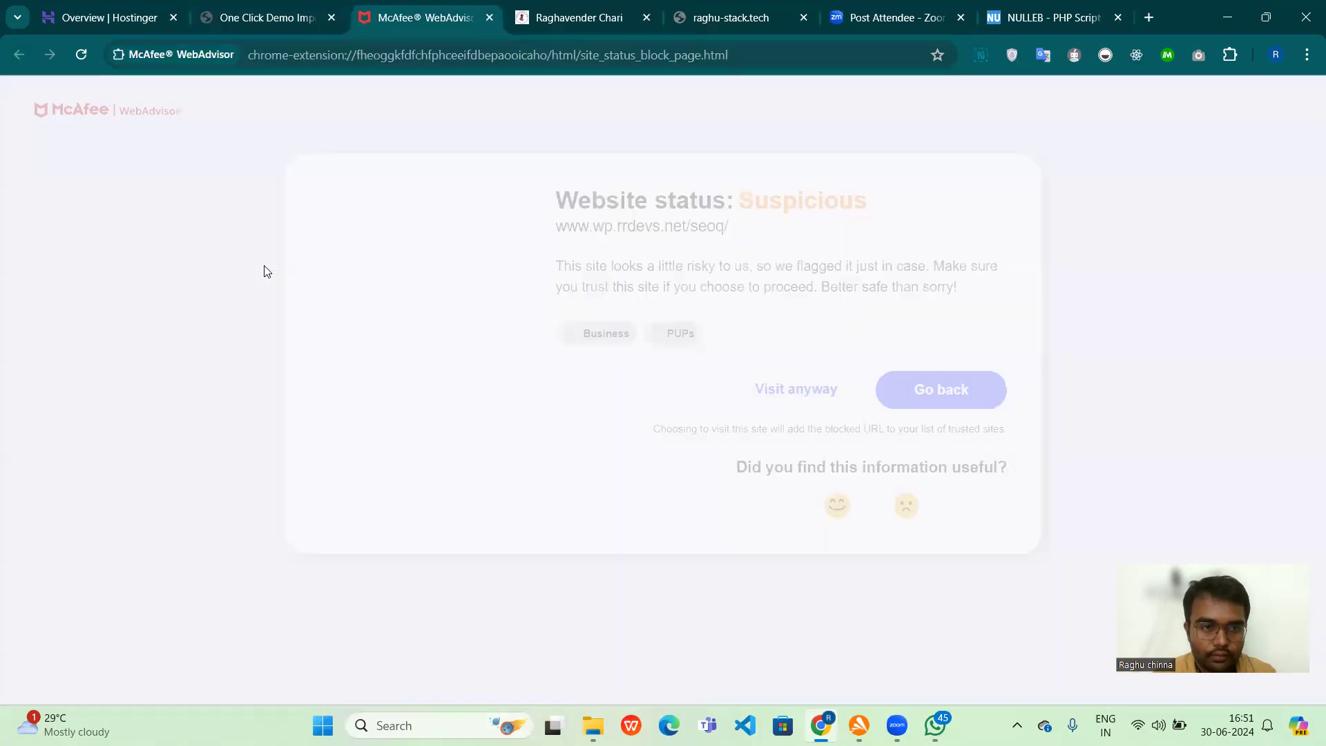
pyautogui.click(809, 416)
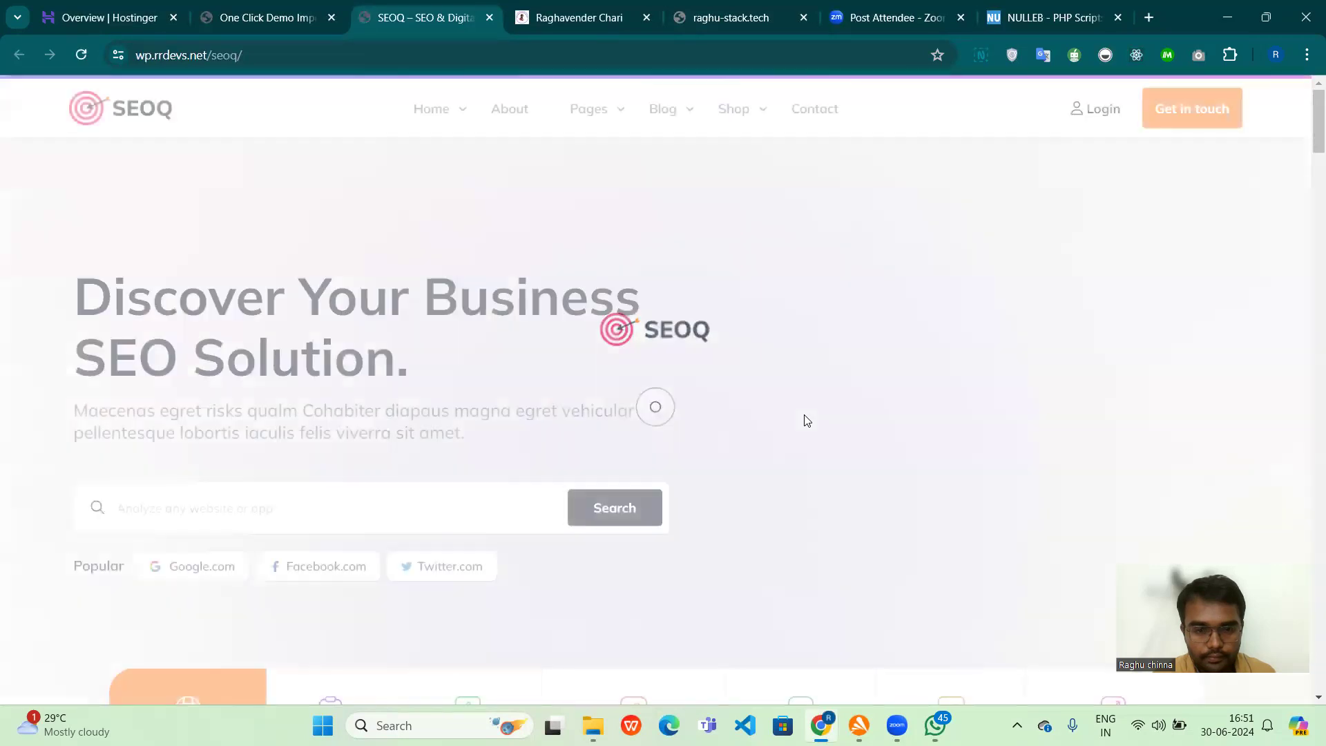
pyautogui.scroll(-3, 806, 419)
pyautogui.scroll(-8, 806, 420)
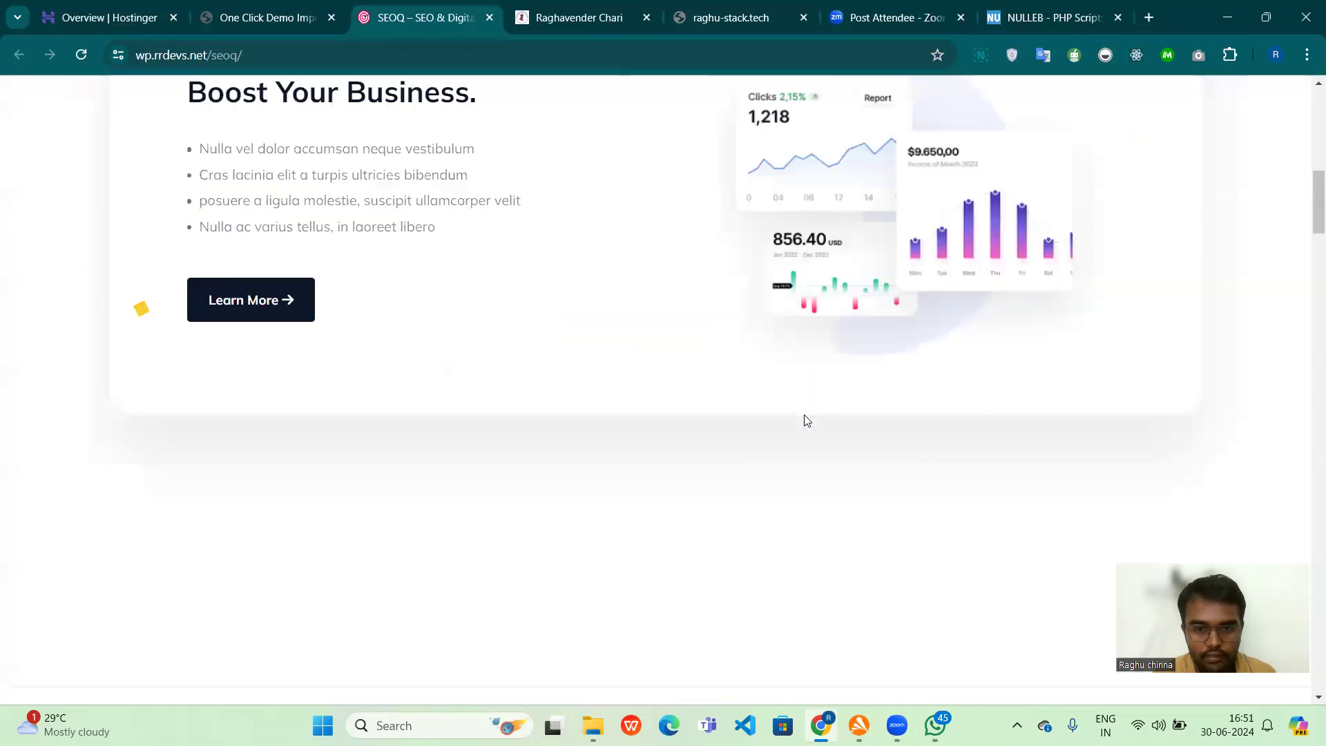
pyautogui.scroll(-10, 807, 420)
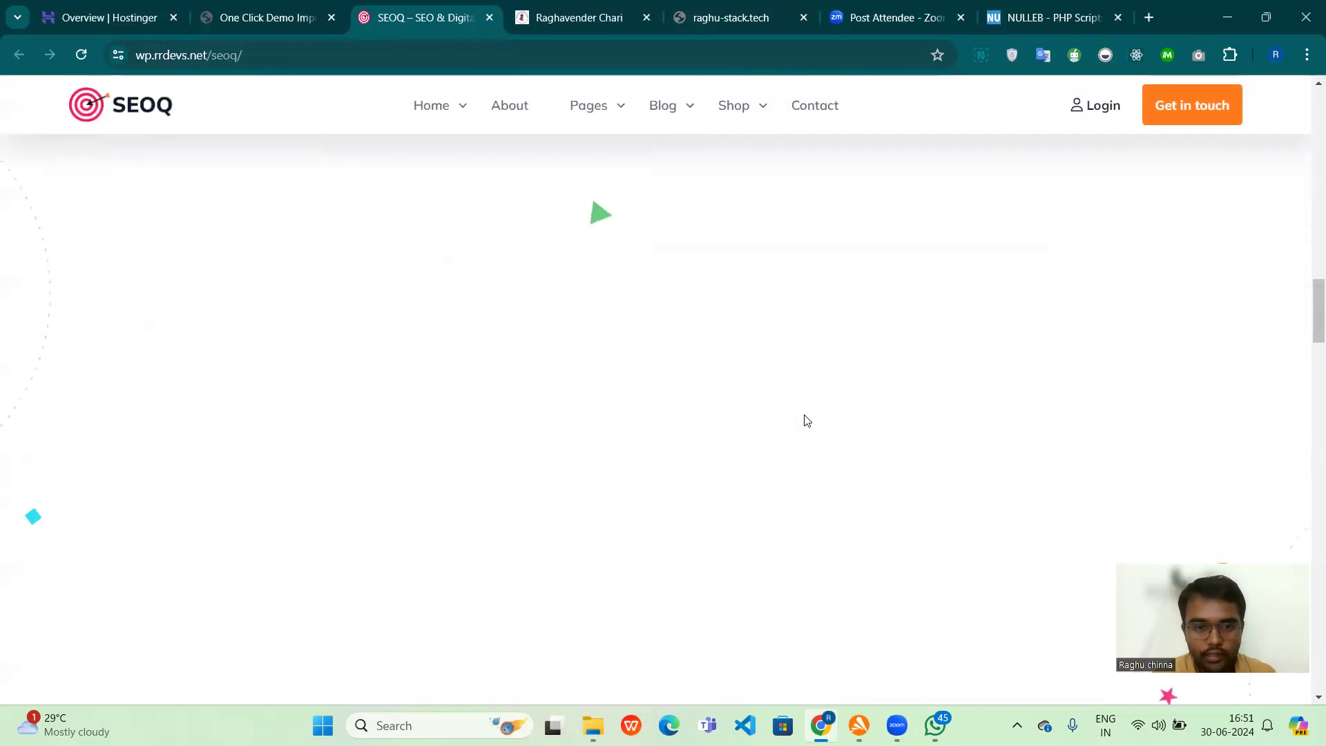
pyautogui.scroll(20, 807, 420)
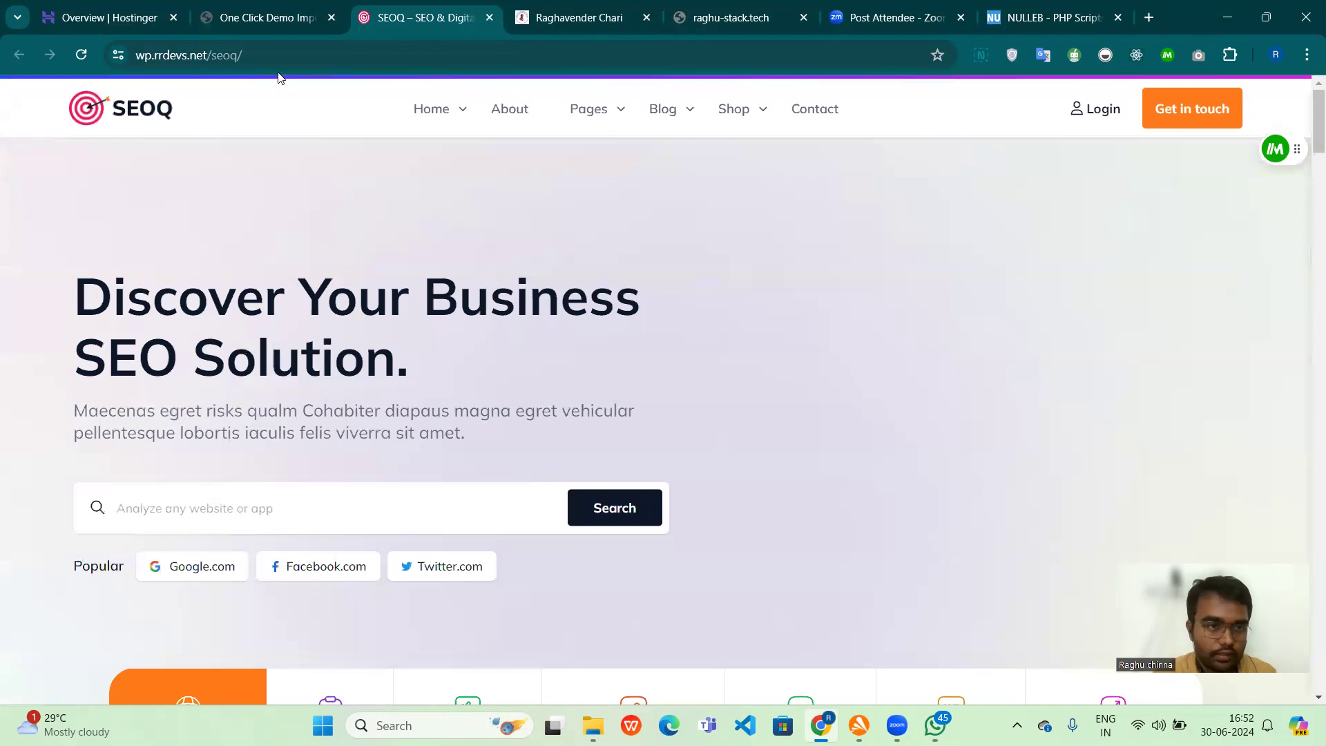
# Step: Return to One Click Demo Import and import the Home 1 demo without selecting any recommended plugins
pyautogui.click(218, 13)
pyautogui.moveTo(457, 342)
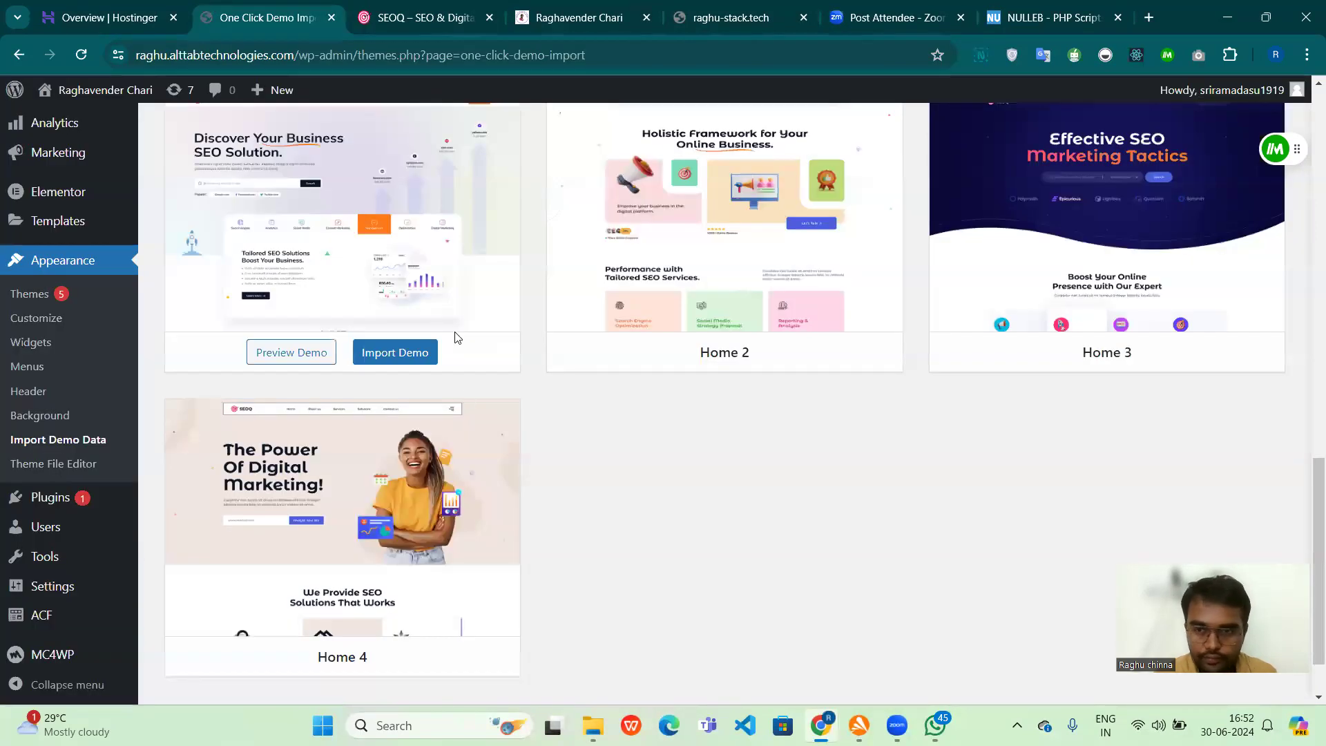
pyautogui.scroll(2, 457, 342)
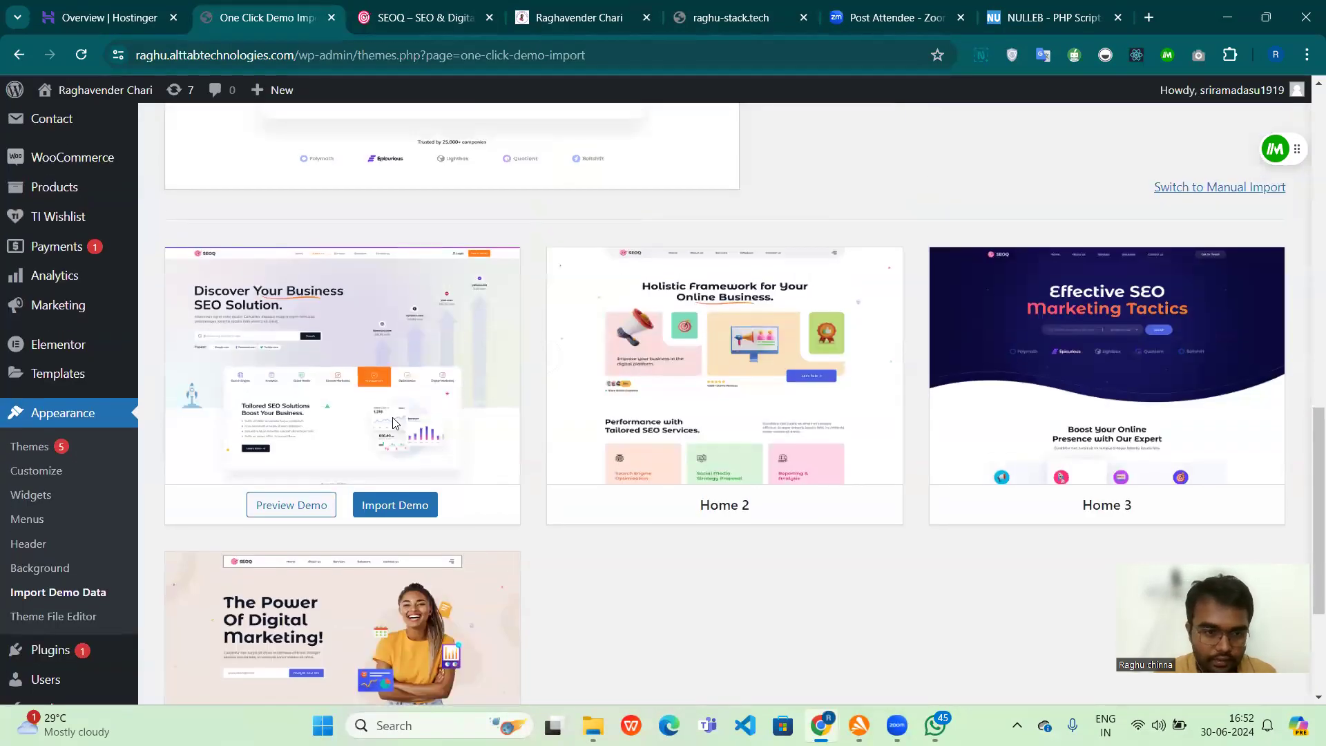
pyautogui.click(383, 511)
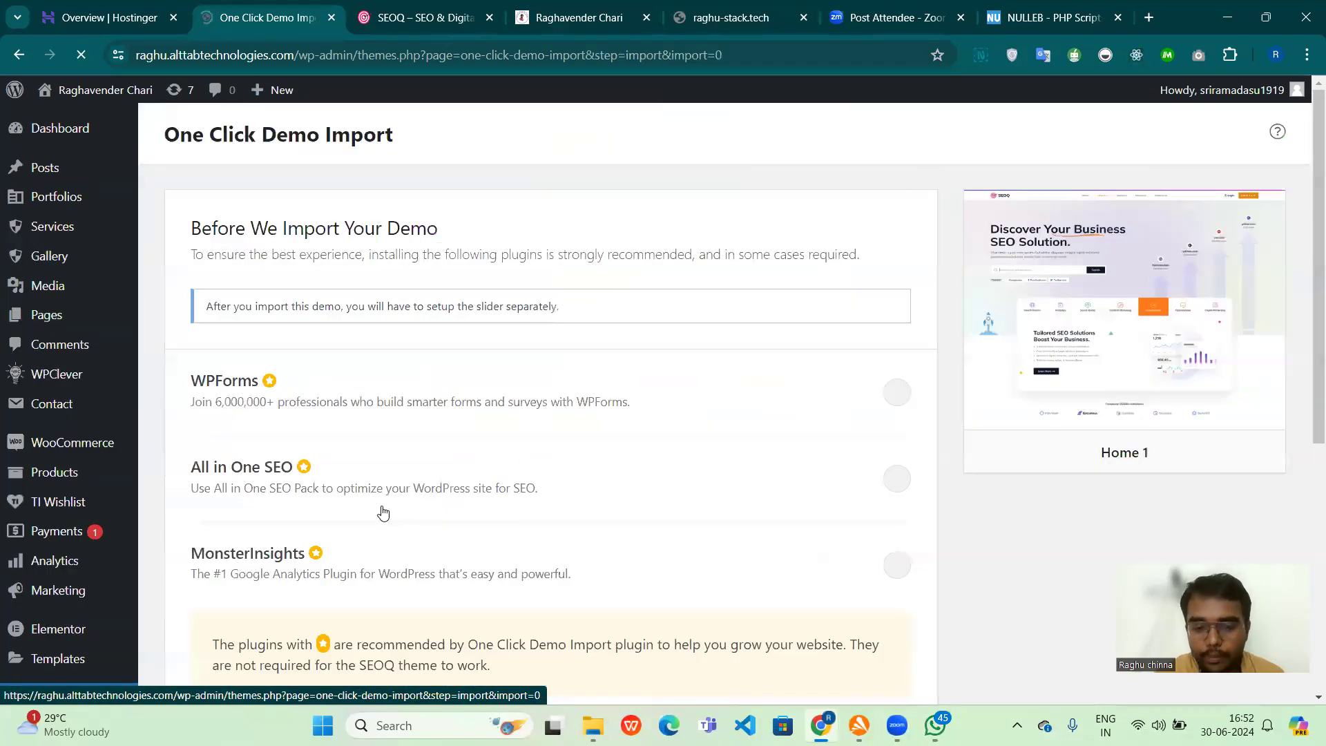
pyautogui.scroll(-5, 383, 511)
pyautogui.scroll(-3, 383, 511)
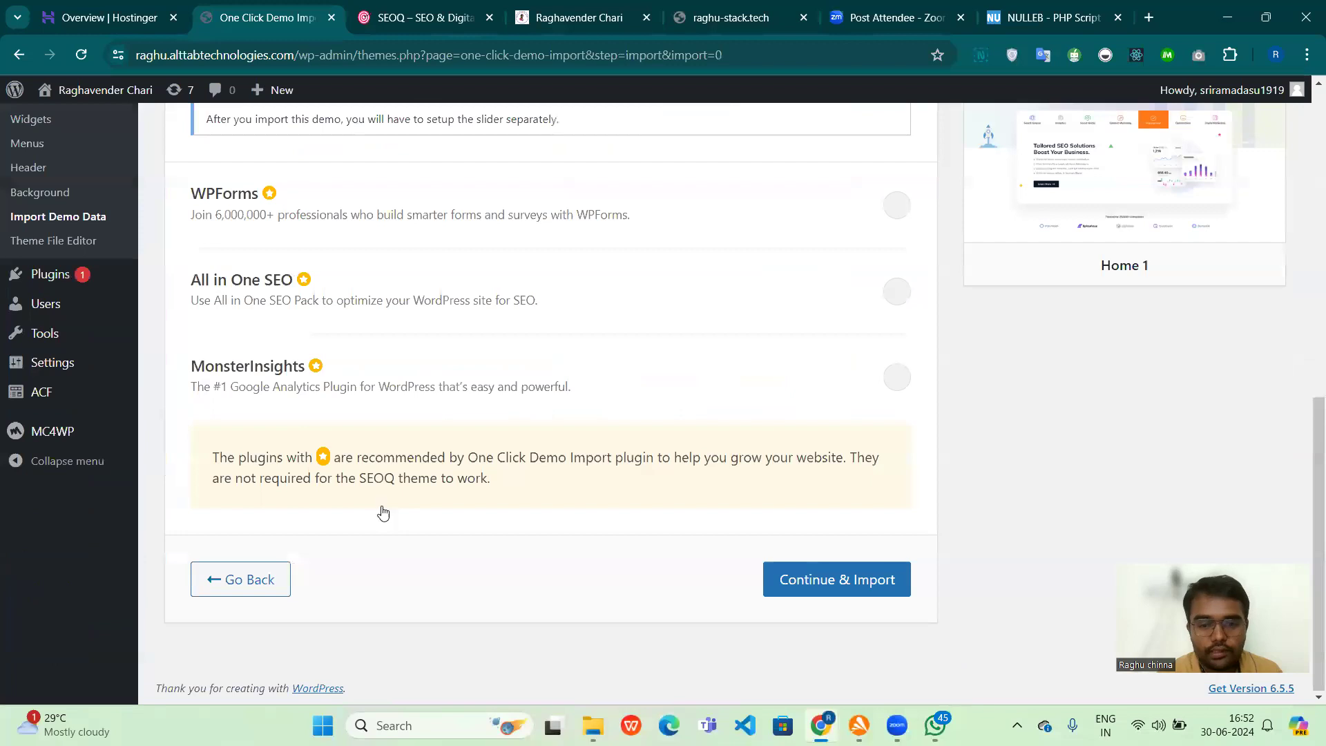
pyautogui.click(798, 583)
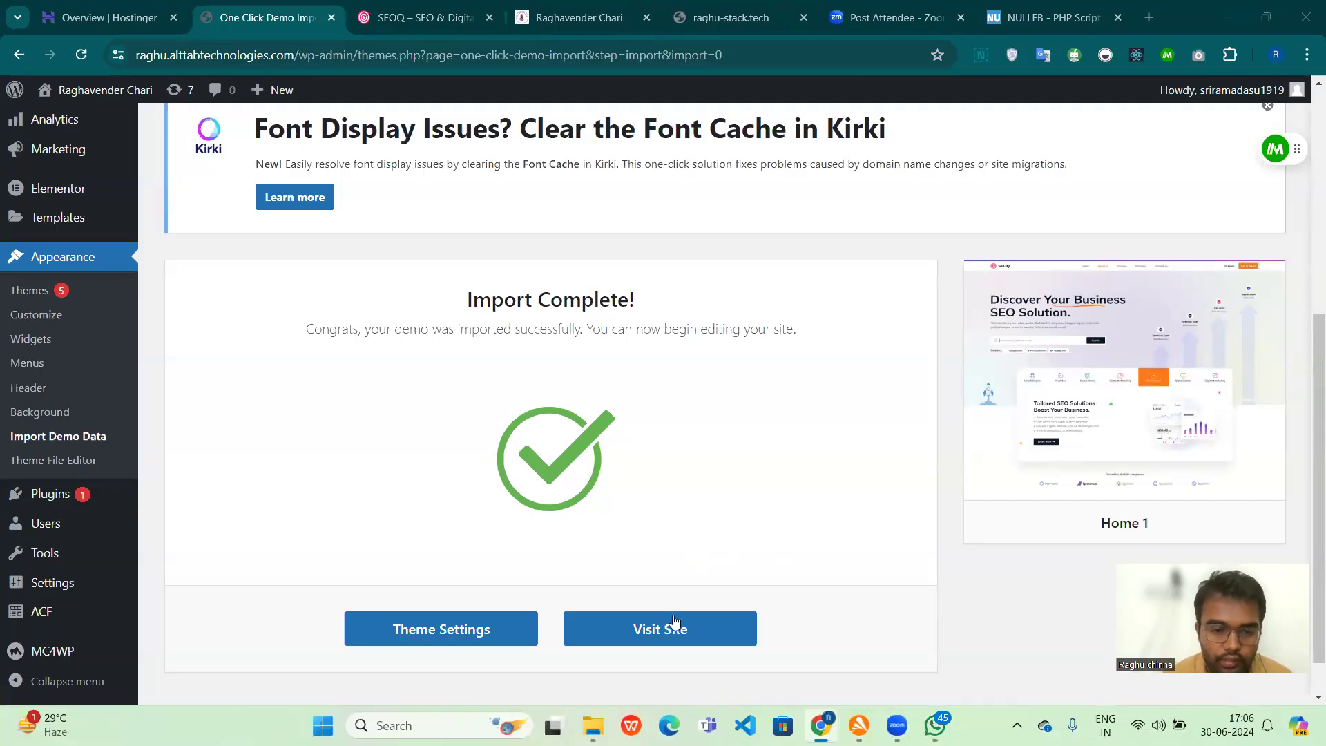
# Step: Visit the site with the imported demo in a new browser tab and review its home page sections
pyautogui.rightClick(637, 633)
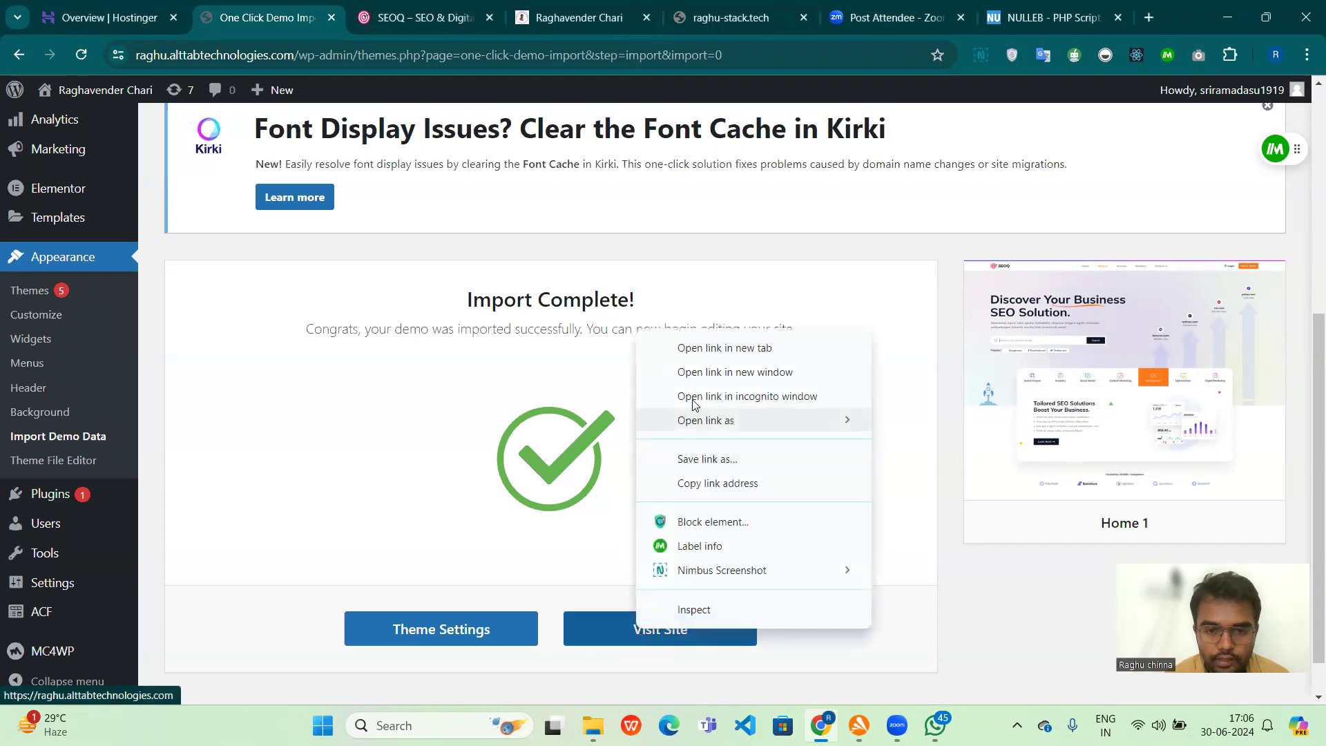
pyautogui.click(724, 348)
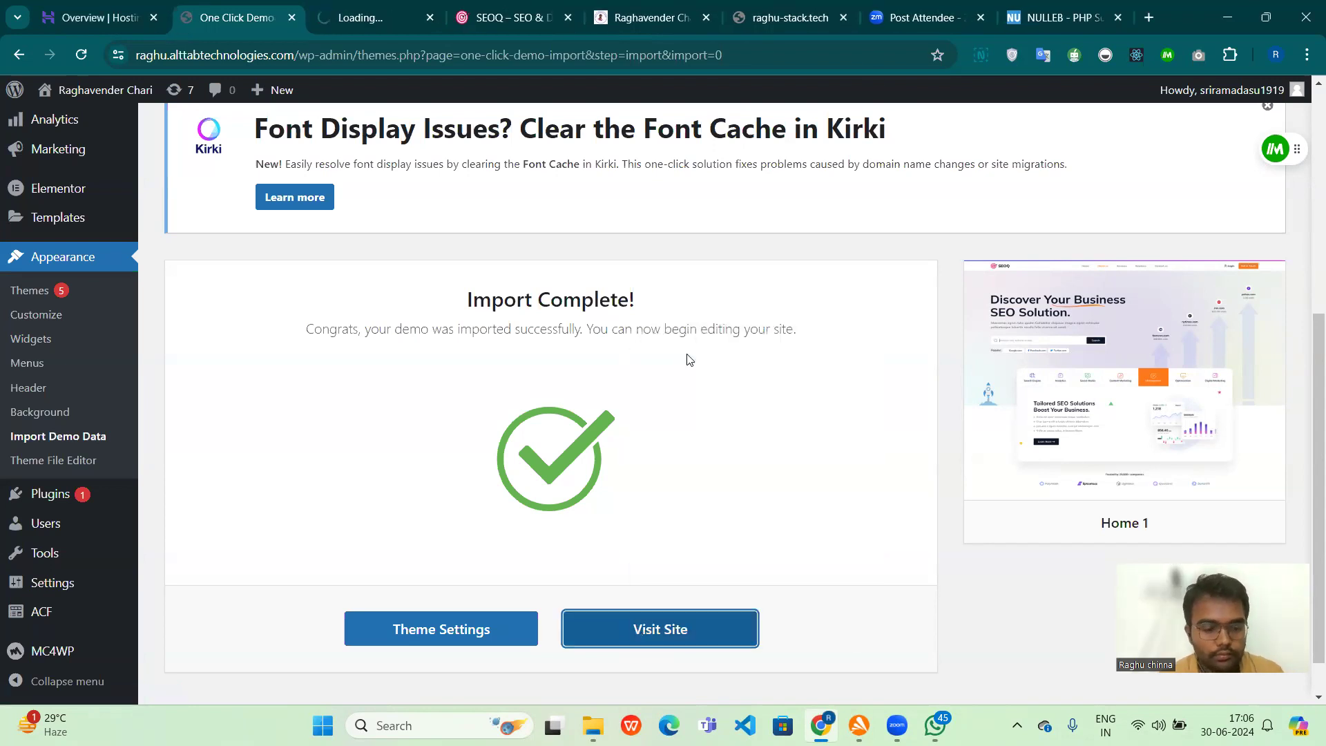
pyautogui.hotkey('ctrl', 'Tab')
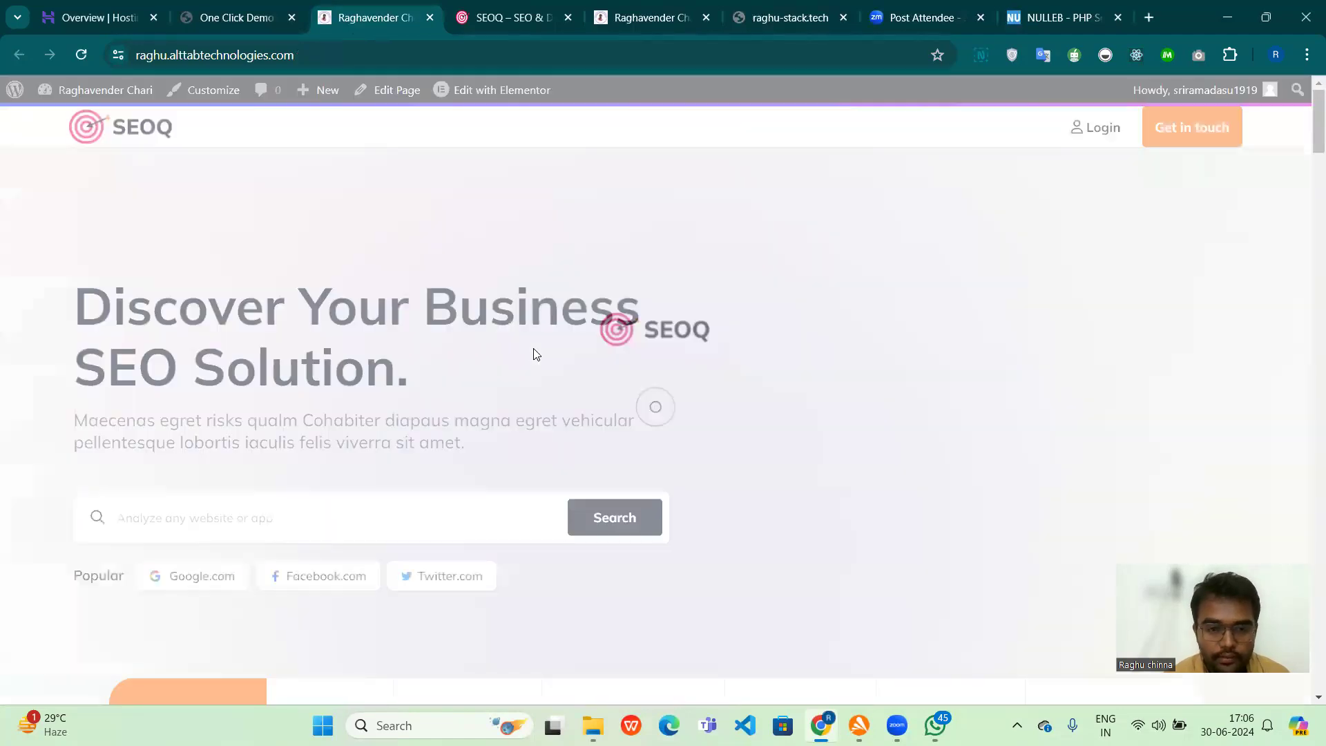
pyautogui.scroll(-4, 707, 372)
pyautogui.scroll(4, 708, 373)
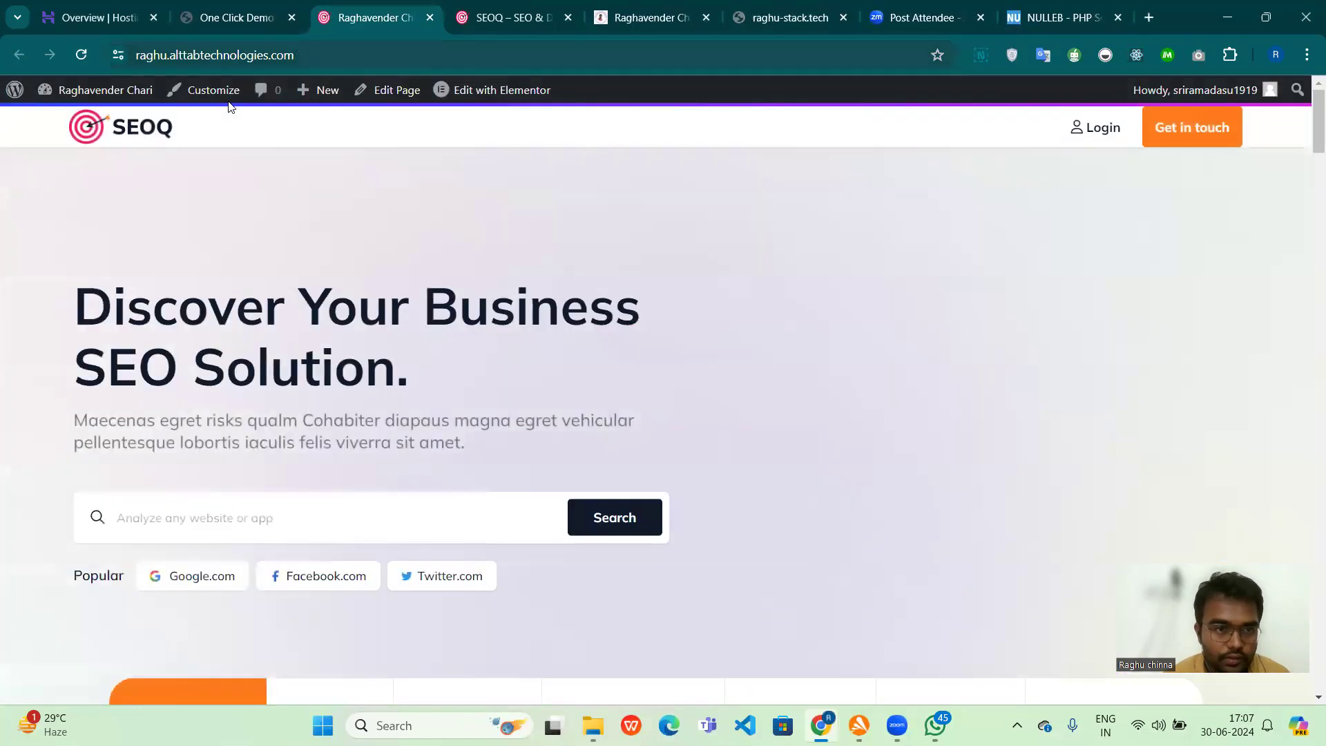
pyautogui.hotkey('ctrl', 'l')
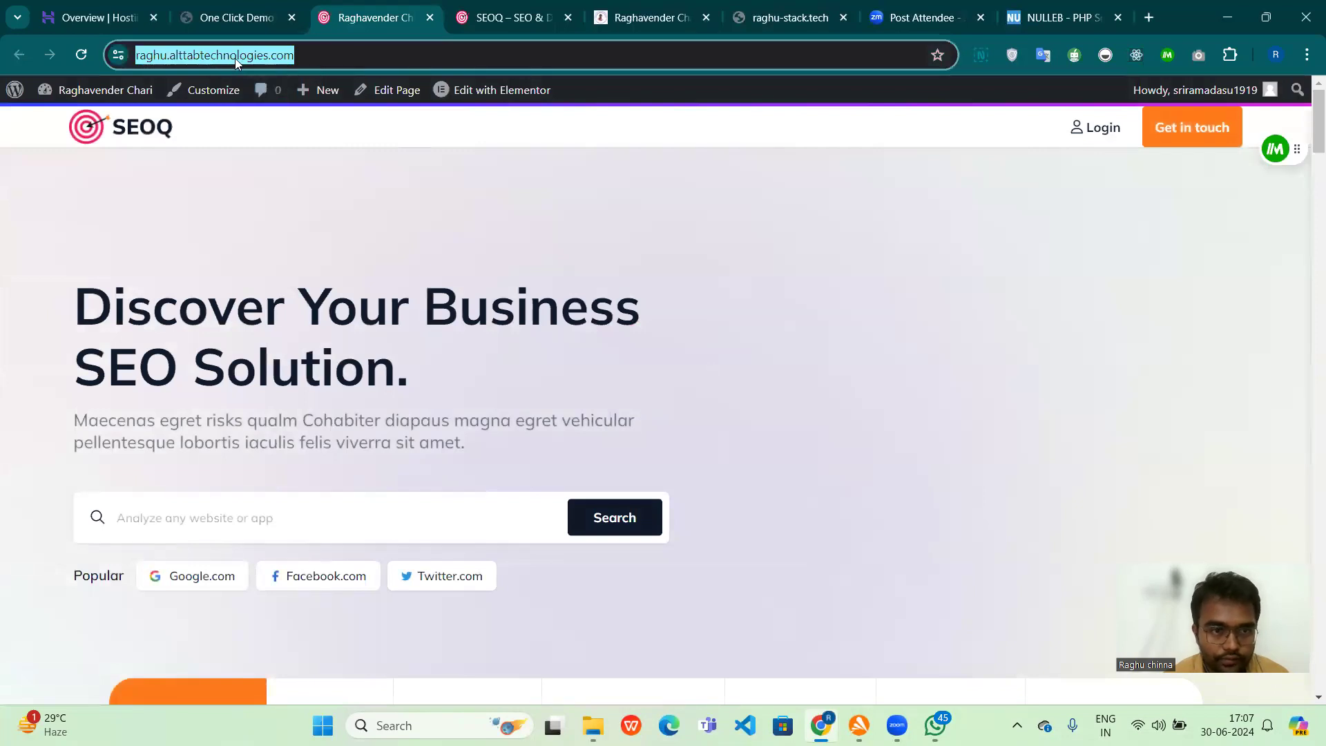
pyautogui.scroll(-15, 606, 402)
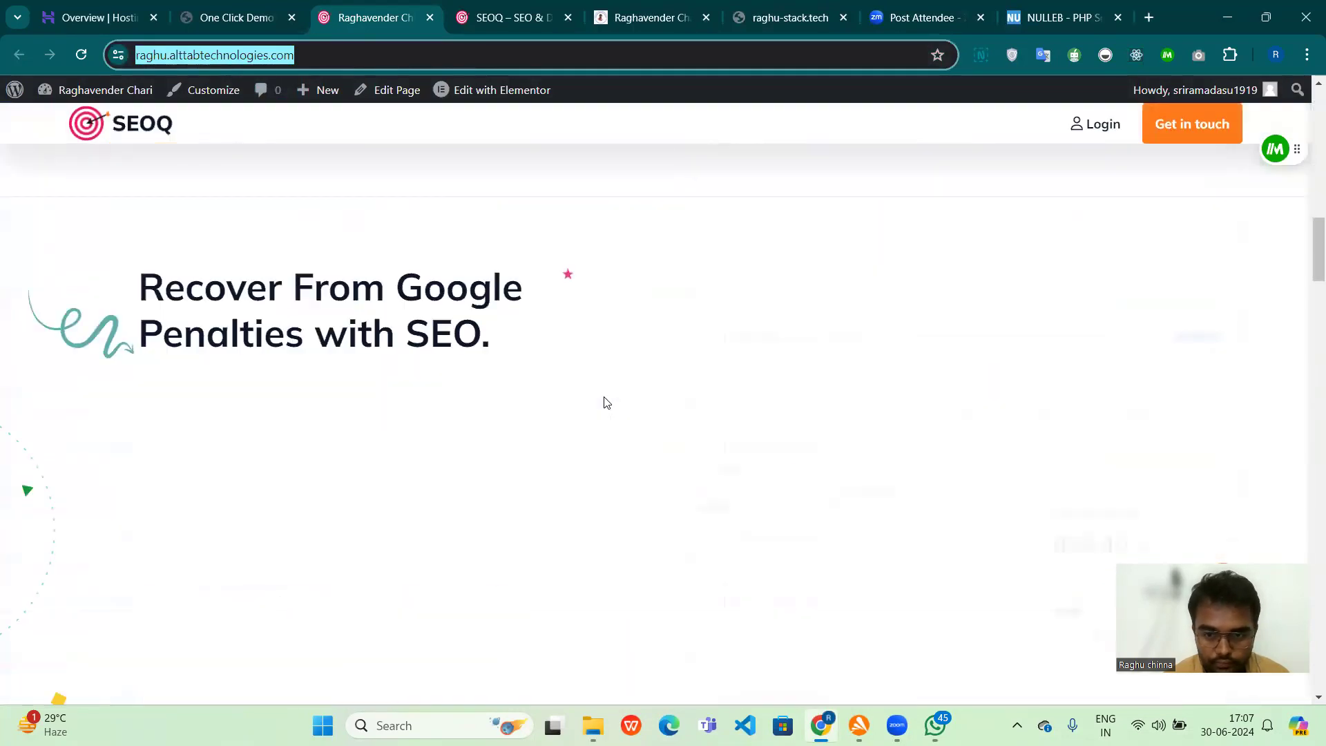
pyautogui.scroll(-10, 605, 402)
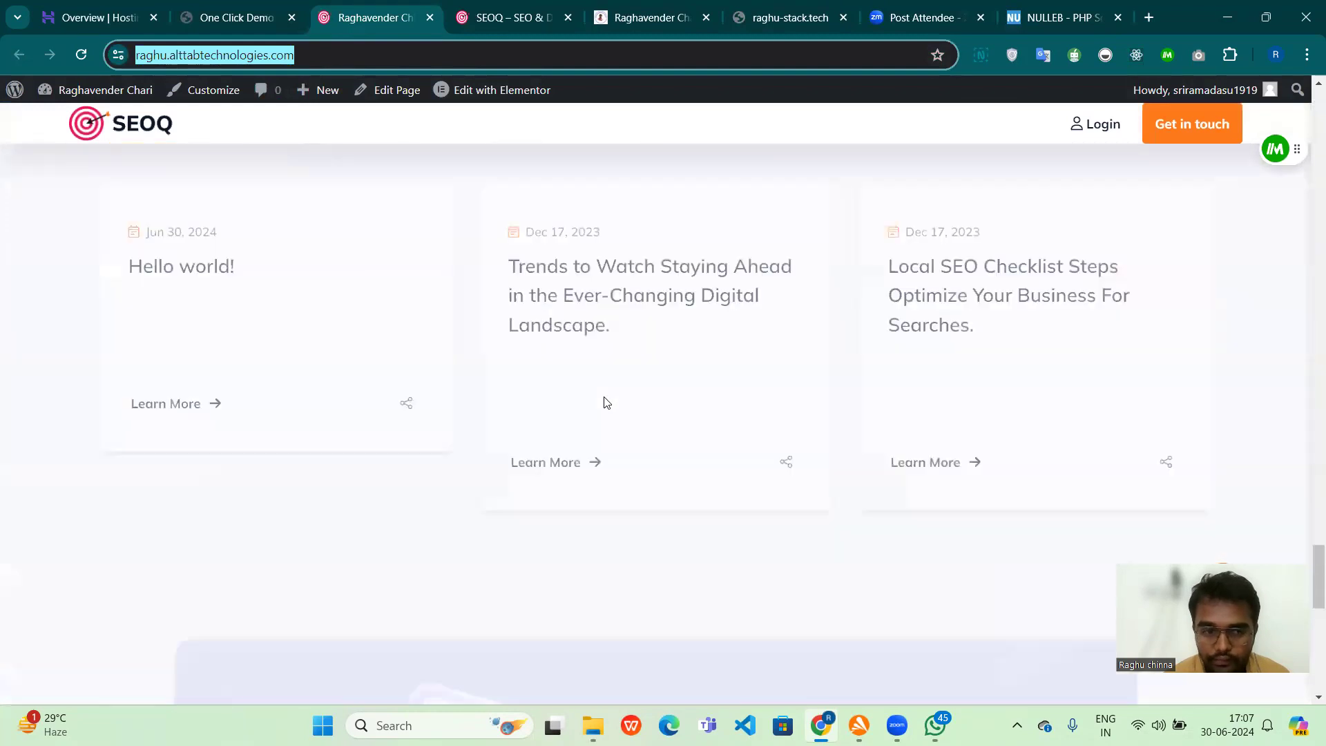
pyautogui.scroll(5, 606, 402)
pyautogui.scroll(15, 606, 402)
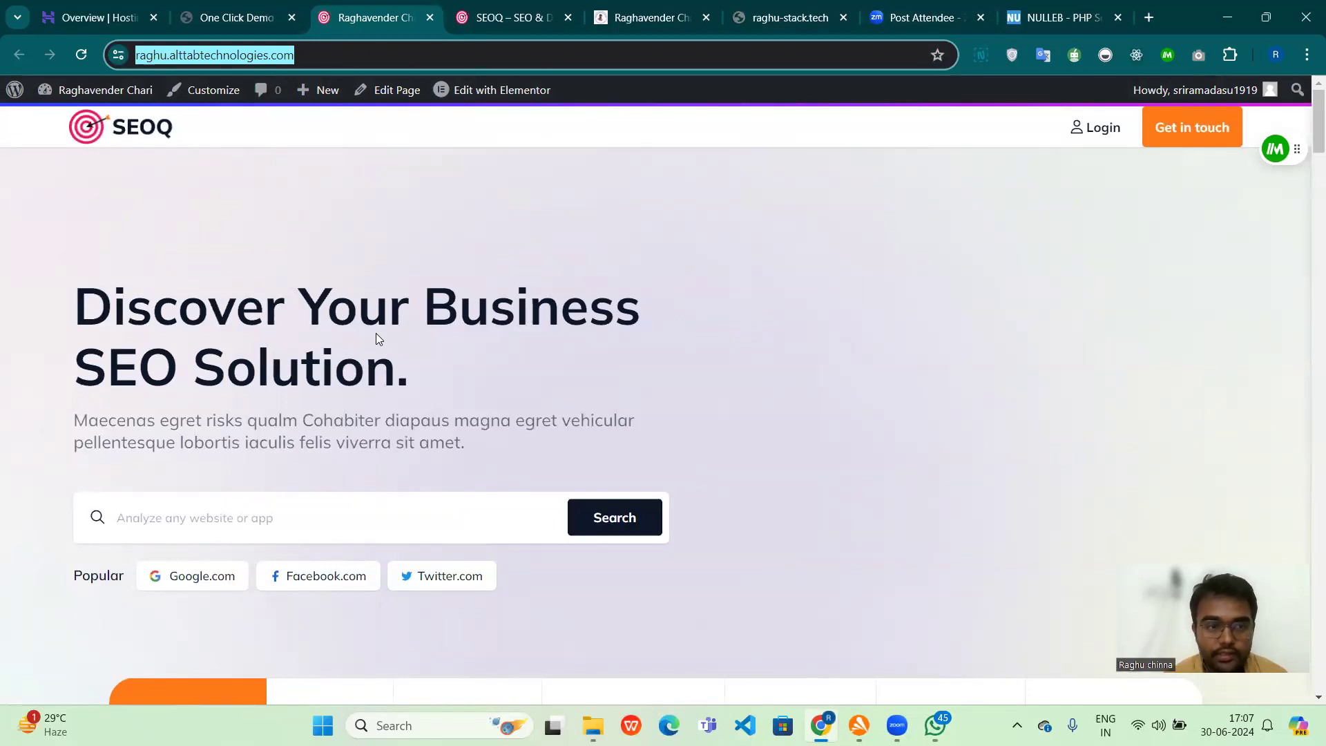
pyautogui.scroll(-6, 375, 518)
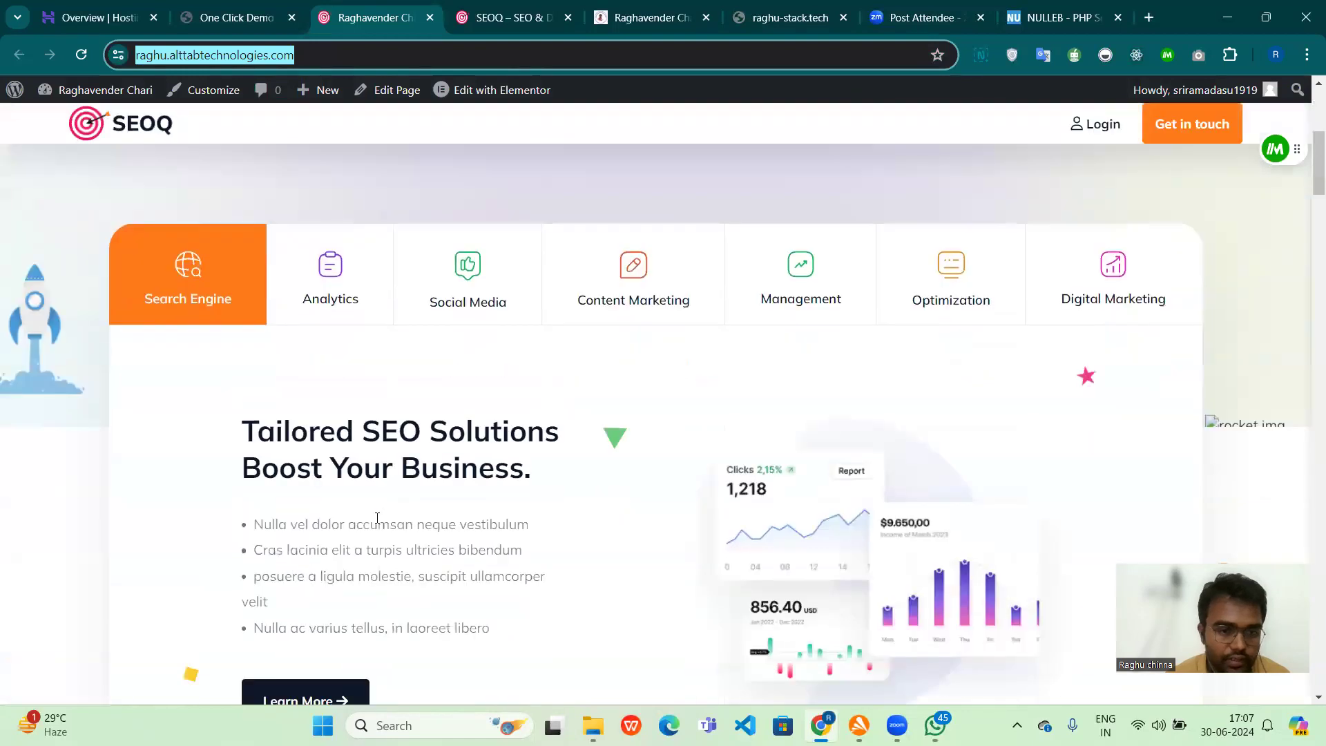
pyautogui.scroll(6, 372, 518)
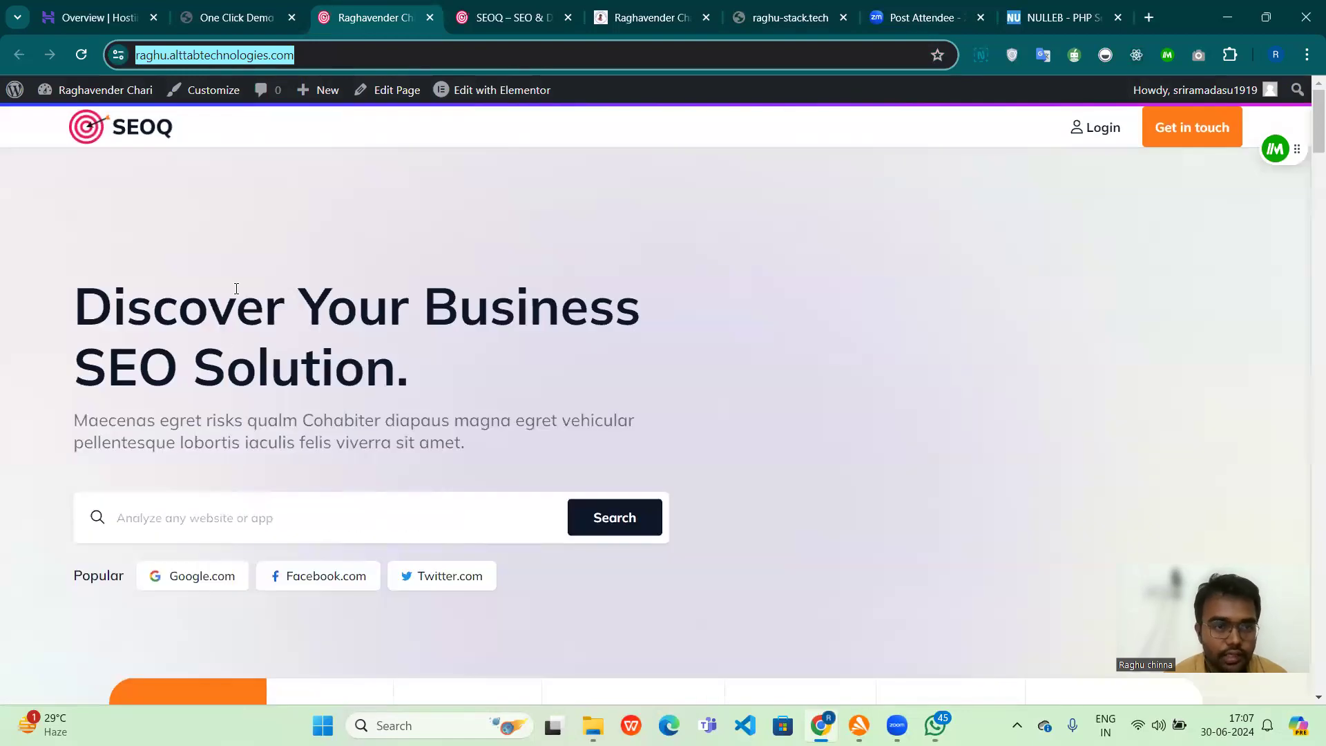
# Step: Return to the WordPress admin, list all pages and open the Home front page for editing with Elementor
pyautogui.click(222, 27)
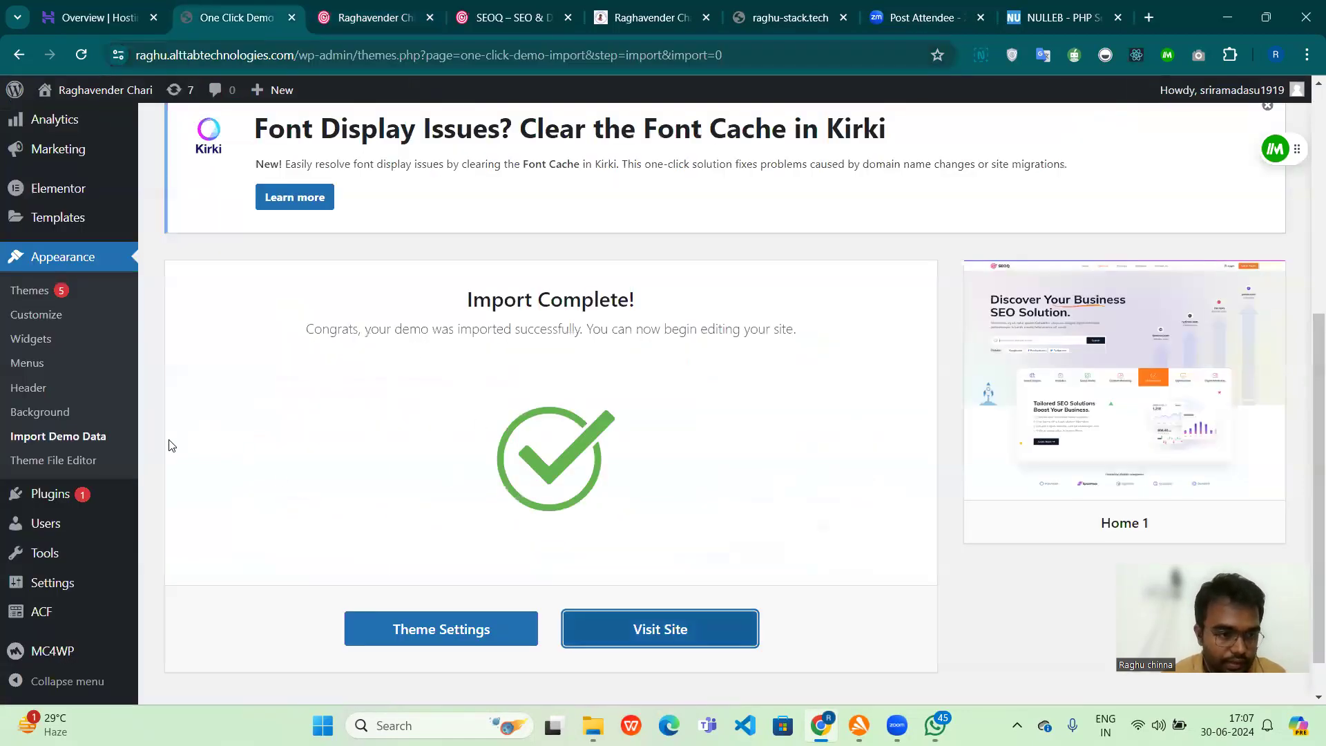
pyautogui.scroll(5, 79, 355)
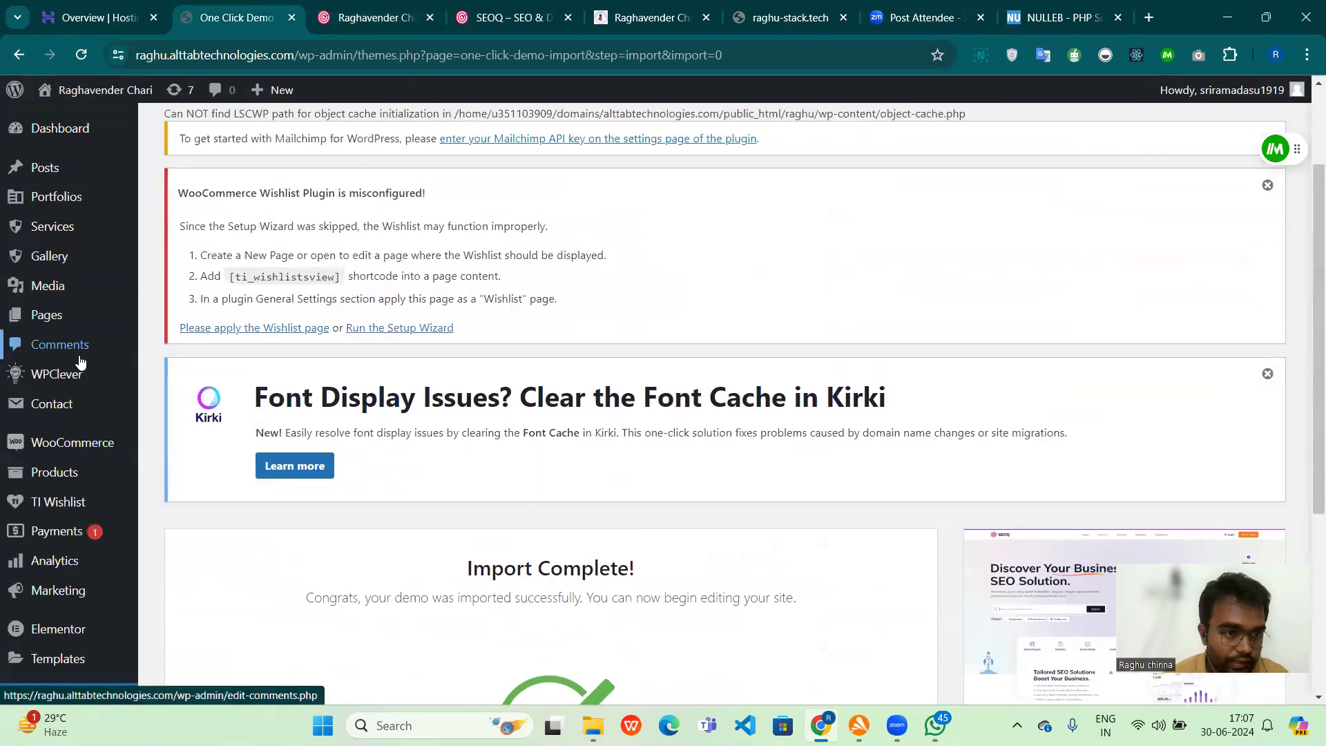
pyautogui.moveTo(104, 314)
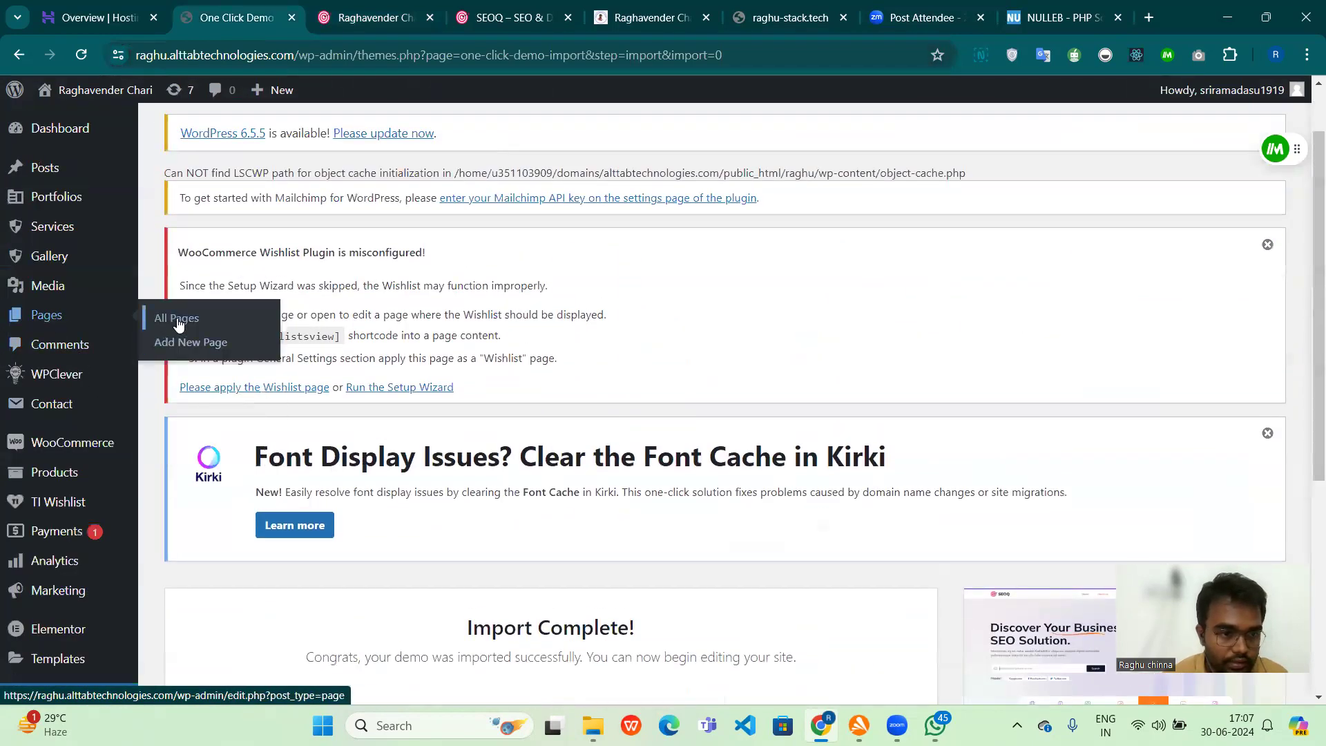
pyautogui.click(178, 322)
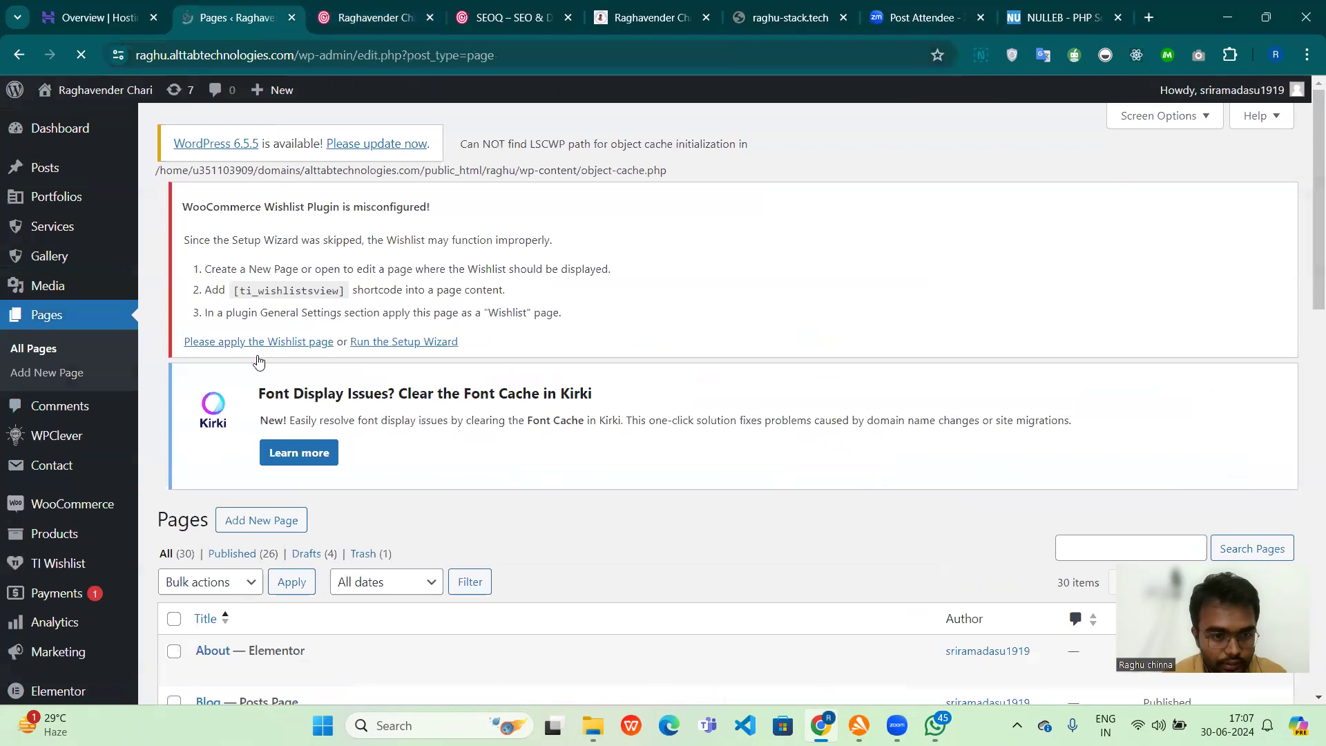
pyautogui.scroll(-2, 559, 540)
pyautogui.scroll(-5, 559, 540)
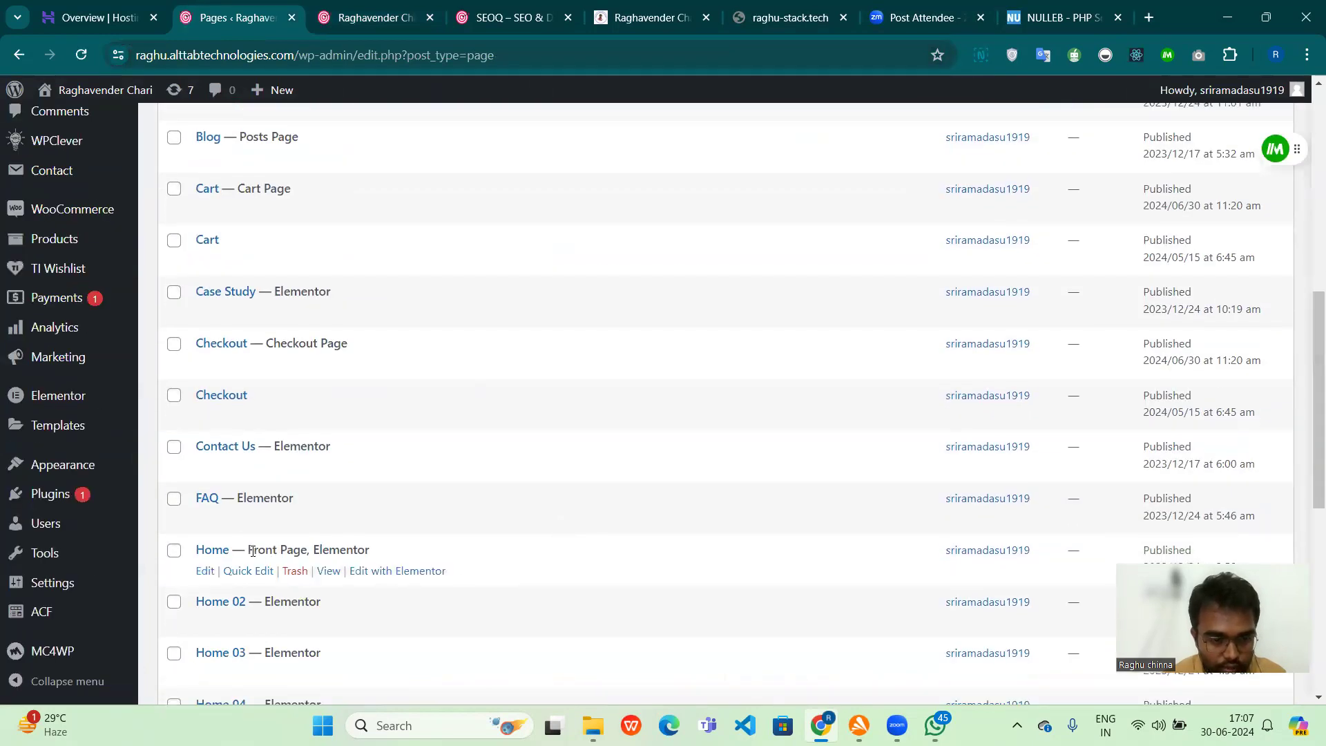
pyautogui.moveTo(248, 550); pyautogui.dragTo(379, 550)
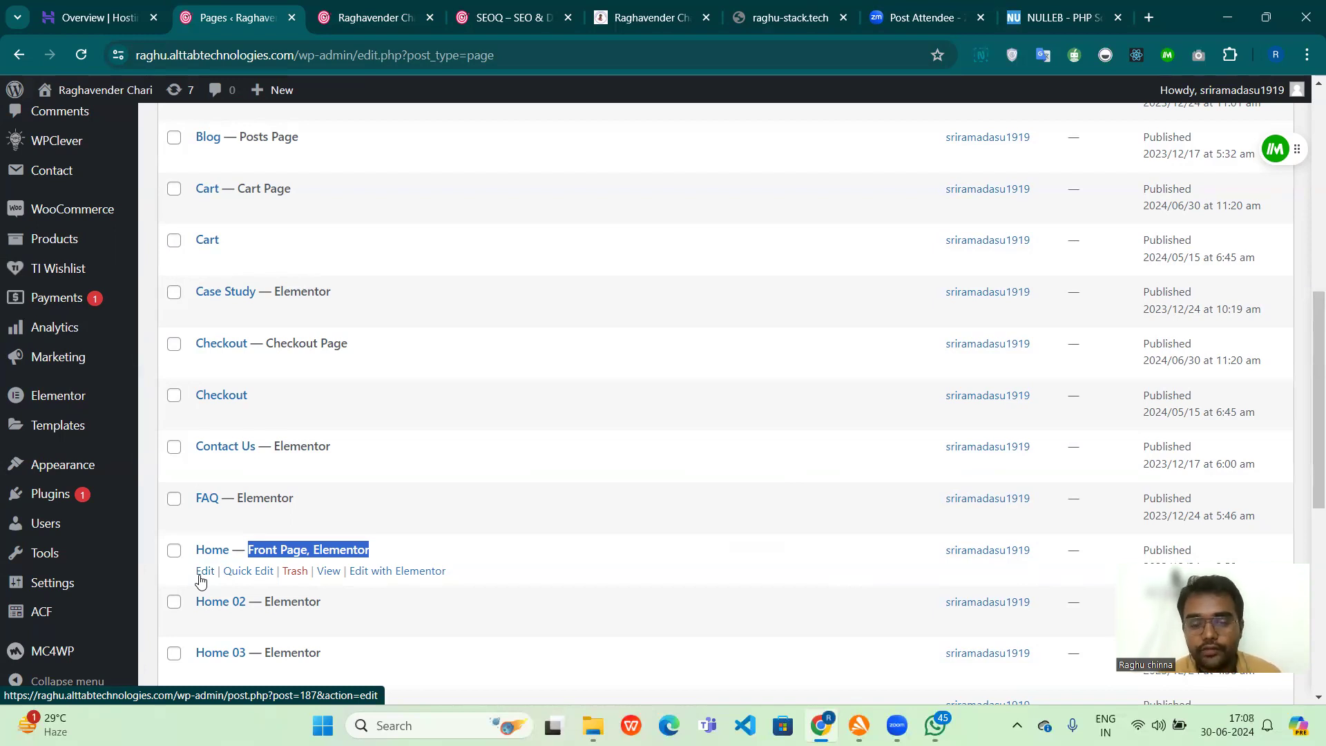
pyautogui.click(372, 579)
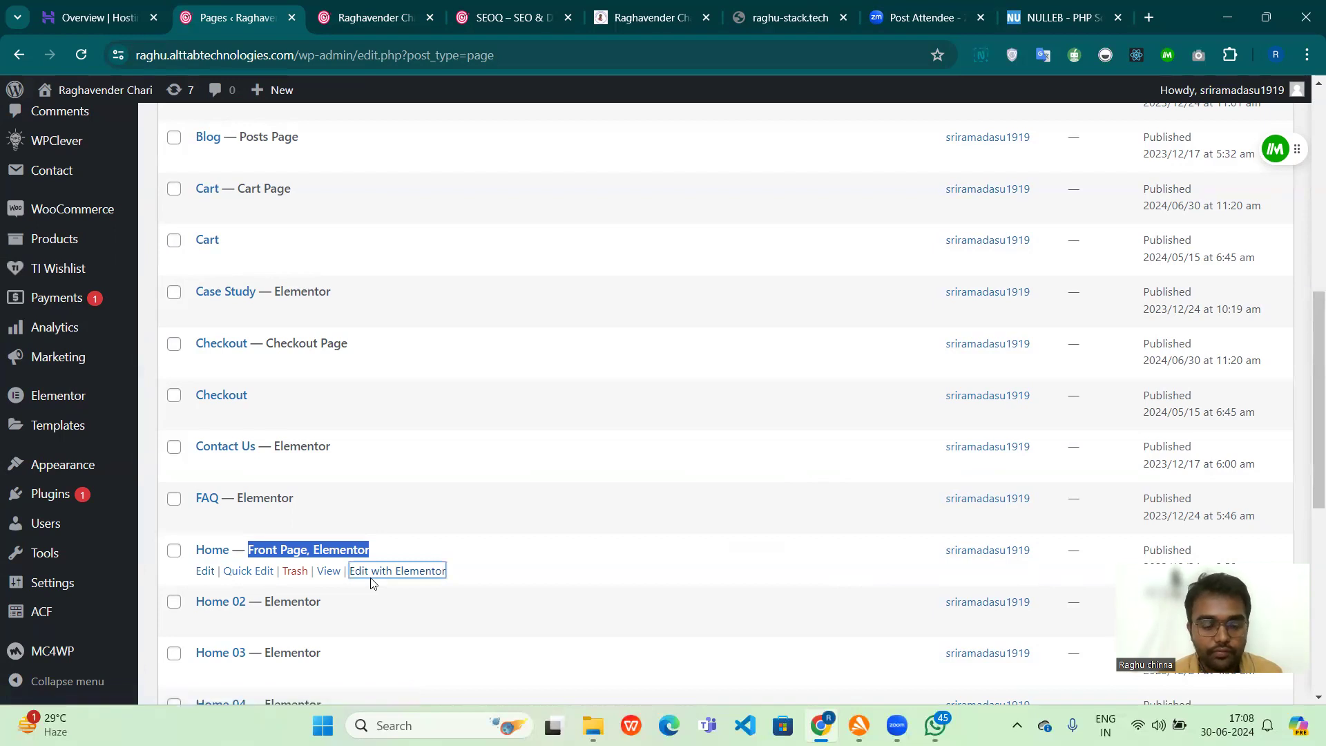
# Step: Switch to the live site's home page and open it for editing with Elementor
pyautogui.hotkey('ctrl', 'Tab')
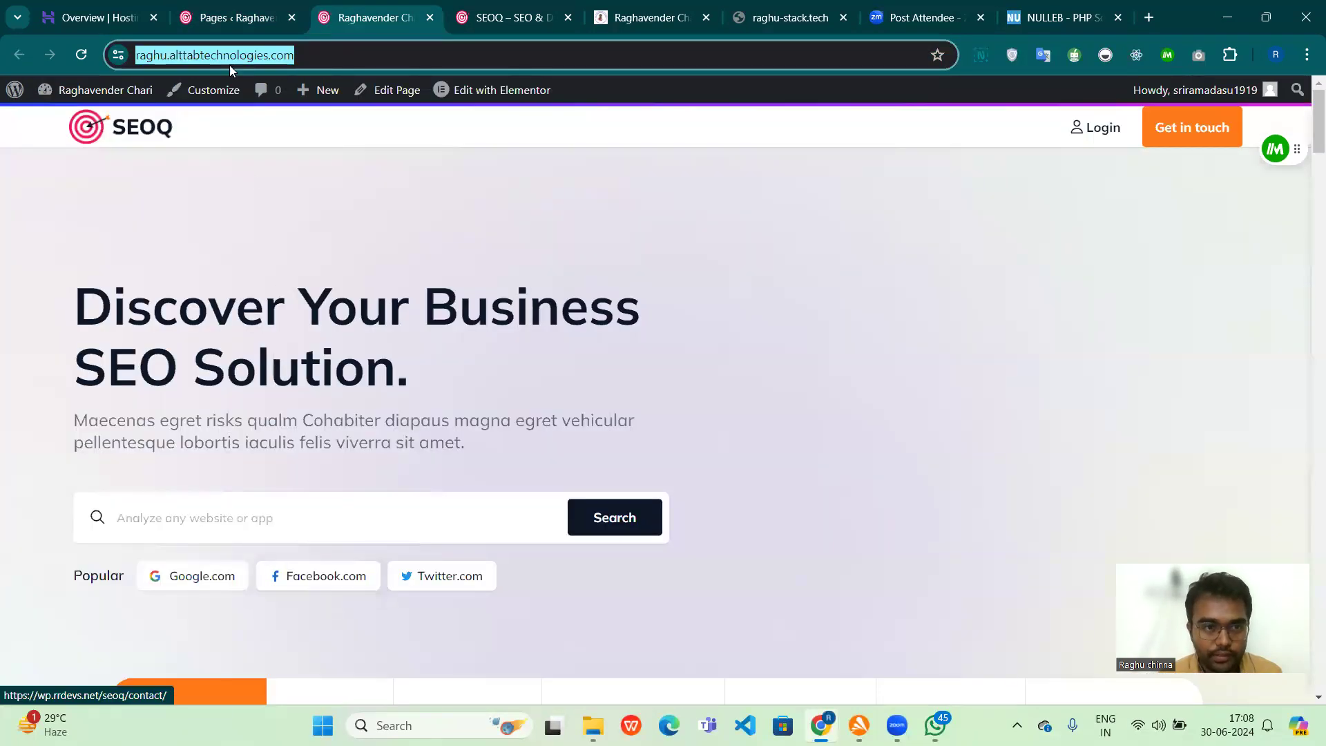
pyautogui.click(221, 18)
pyautogui.hotkey('ctrl', 'Tab')
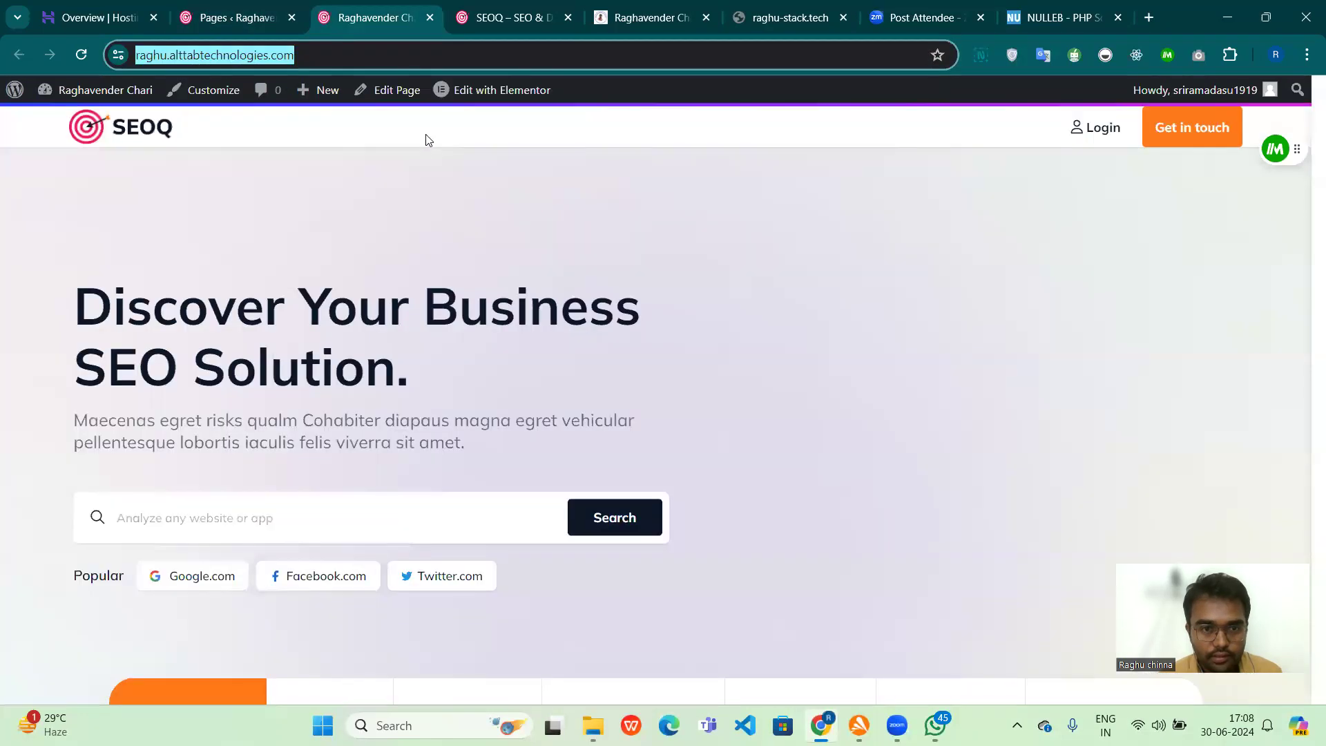
pyautogui.moveTo(487, 96)
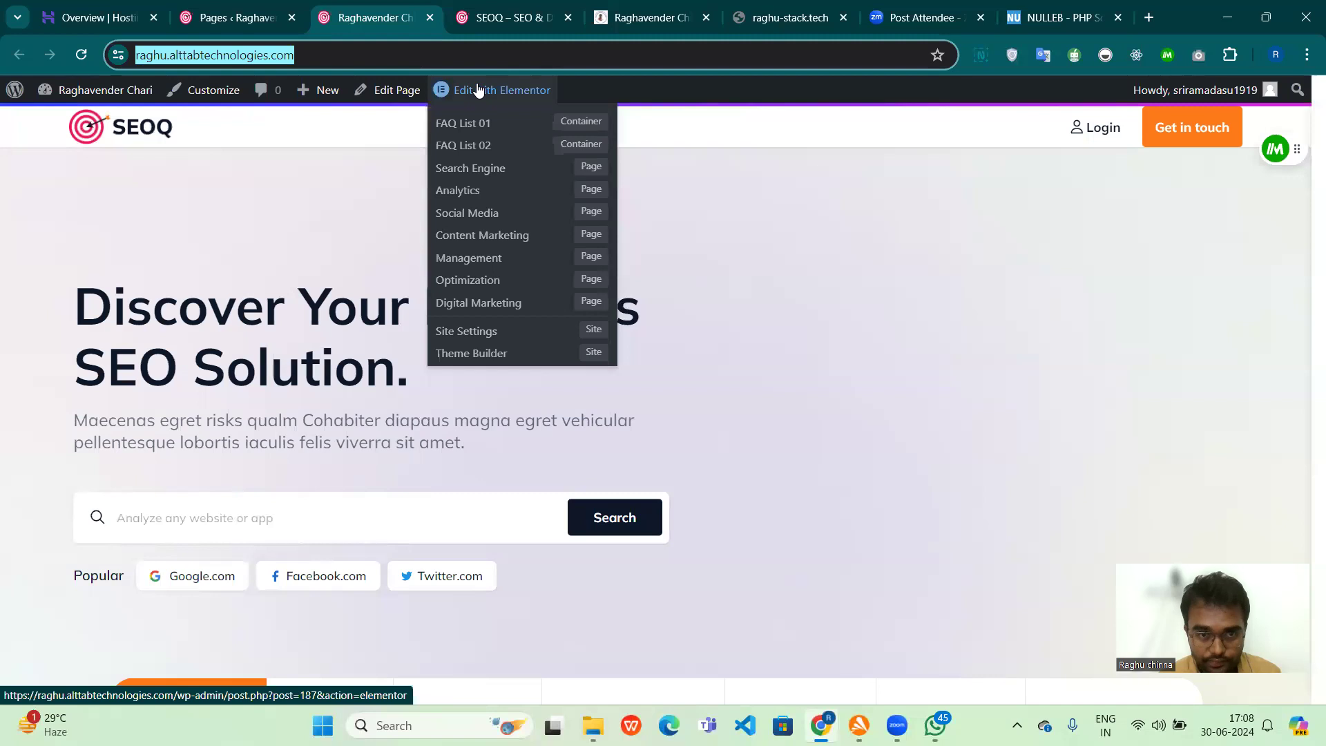
pyautogui.click(481, 92)
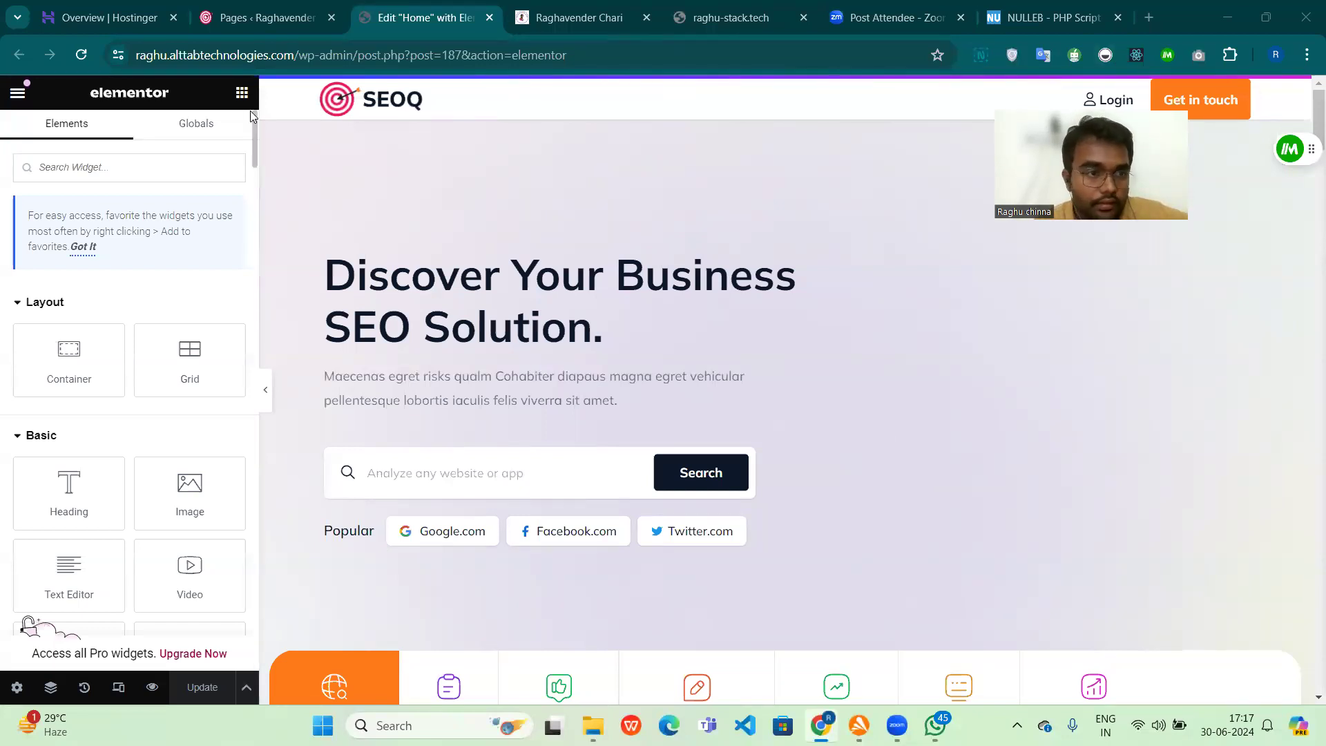
# Step: Examine the hero section container's layout settings, including its additional options
pyautogui.scroll(-4, 550, 262)
pyautogui.scroll(4, 566, 271)
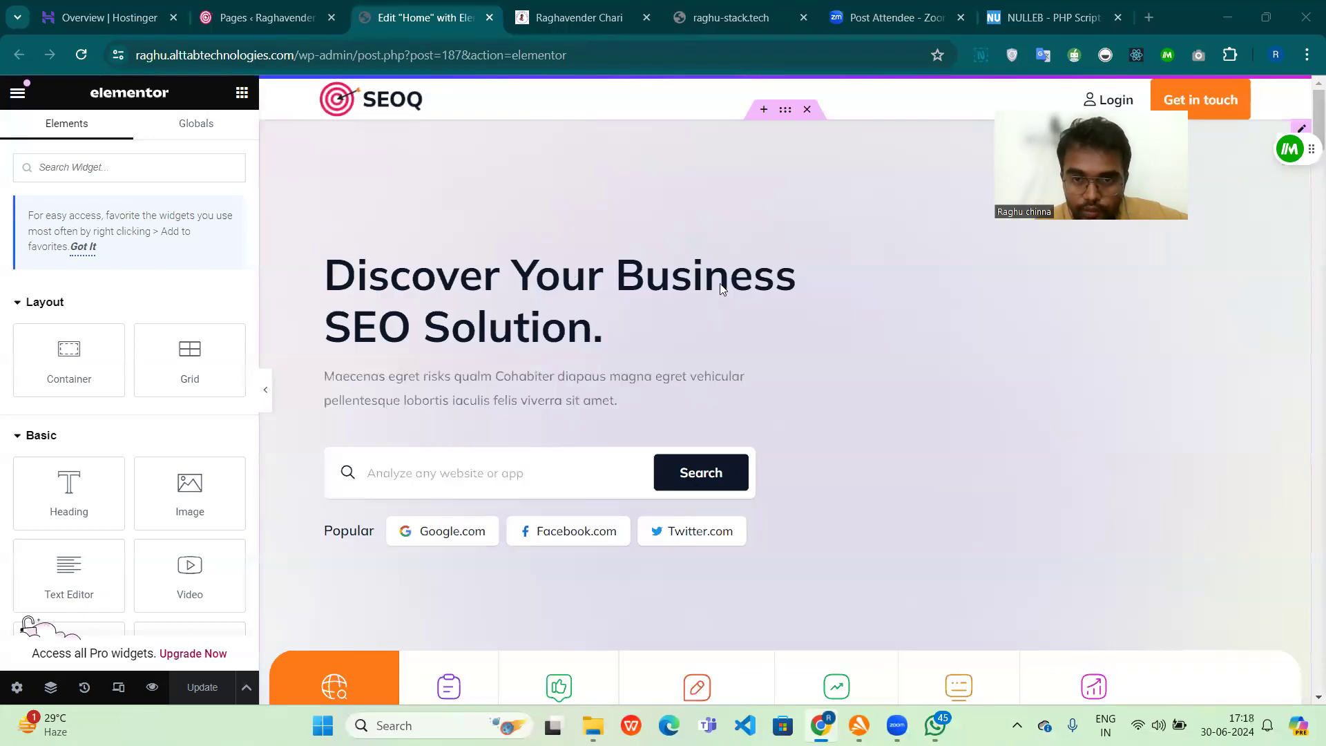
pyautogui.click(788, 116)
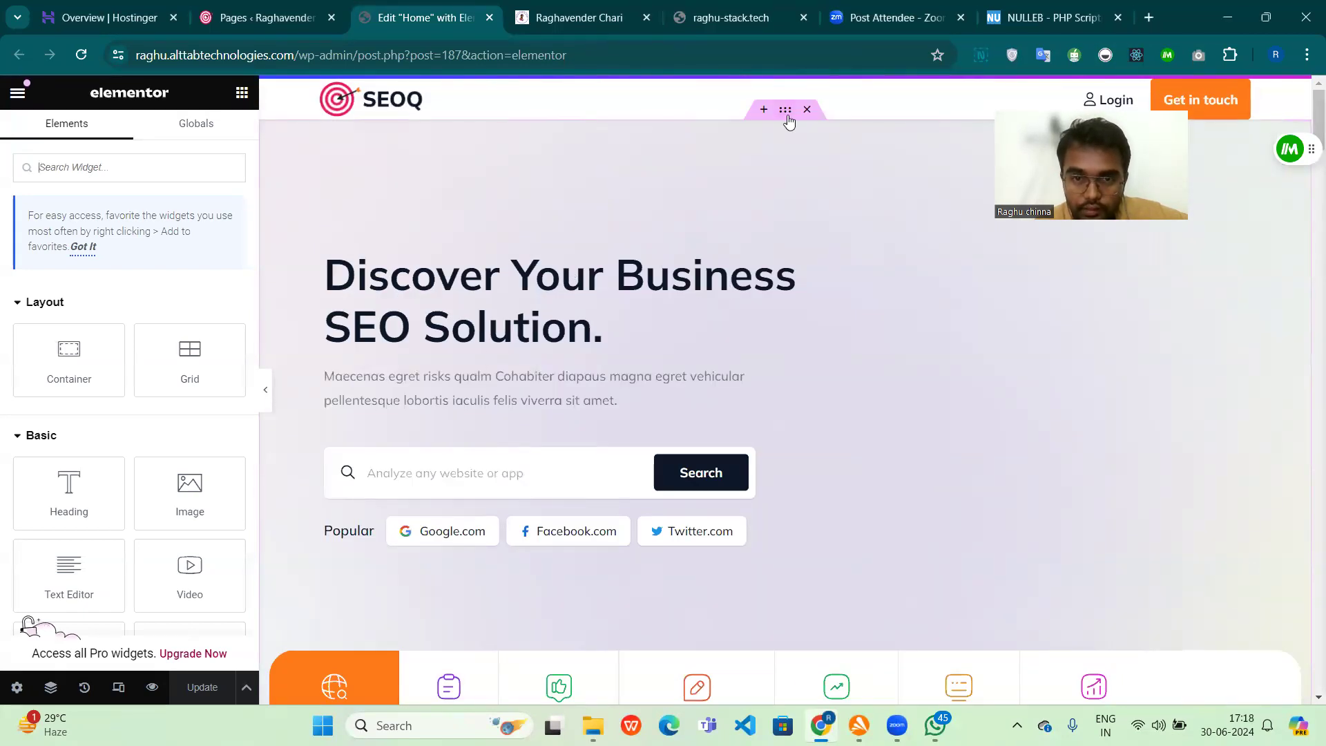
pyautogui.click(792, 117)
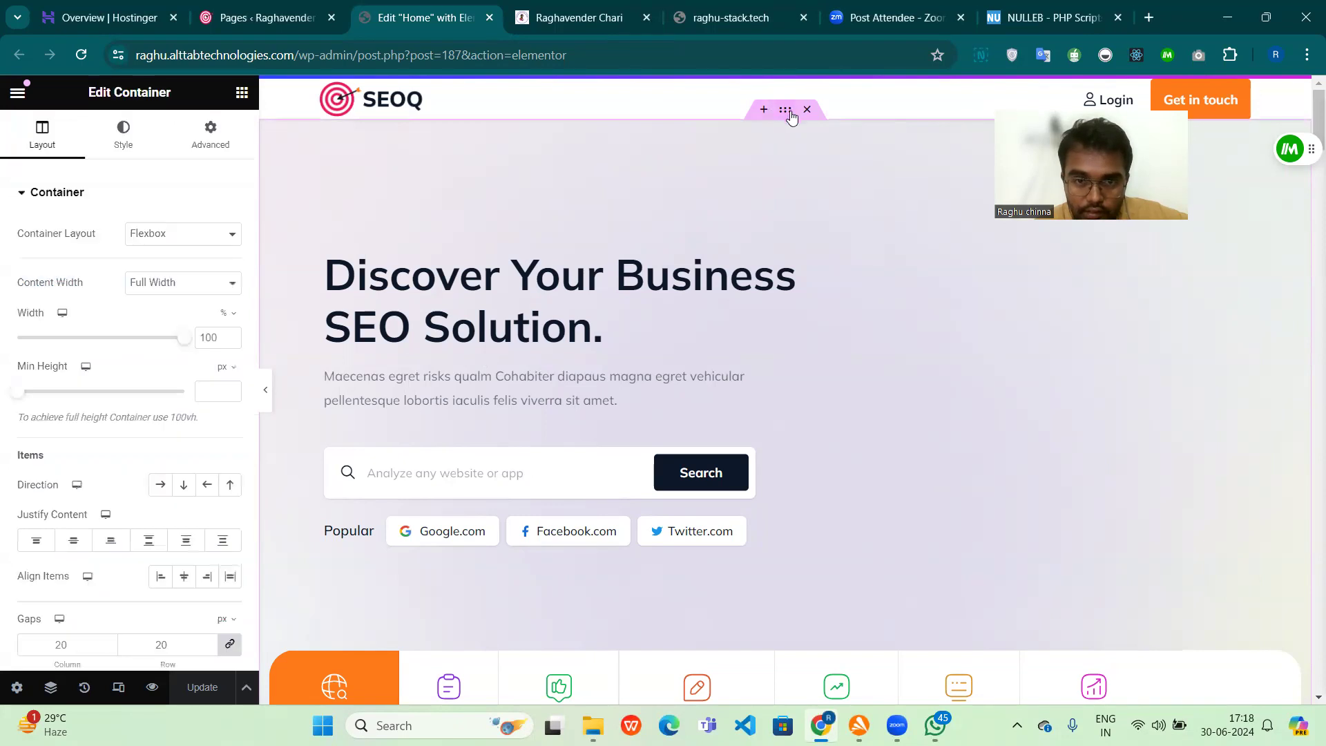
pyautogui.scroll(-3, 807, 200)
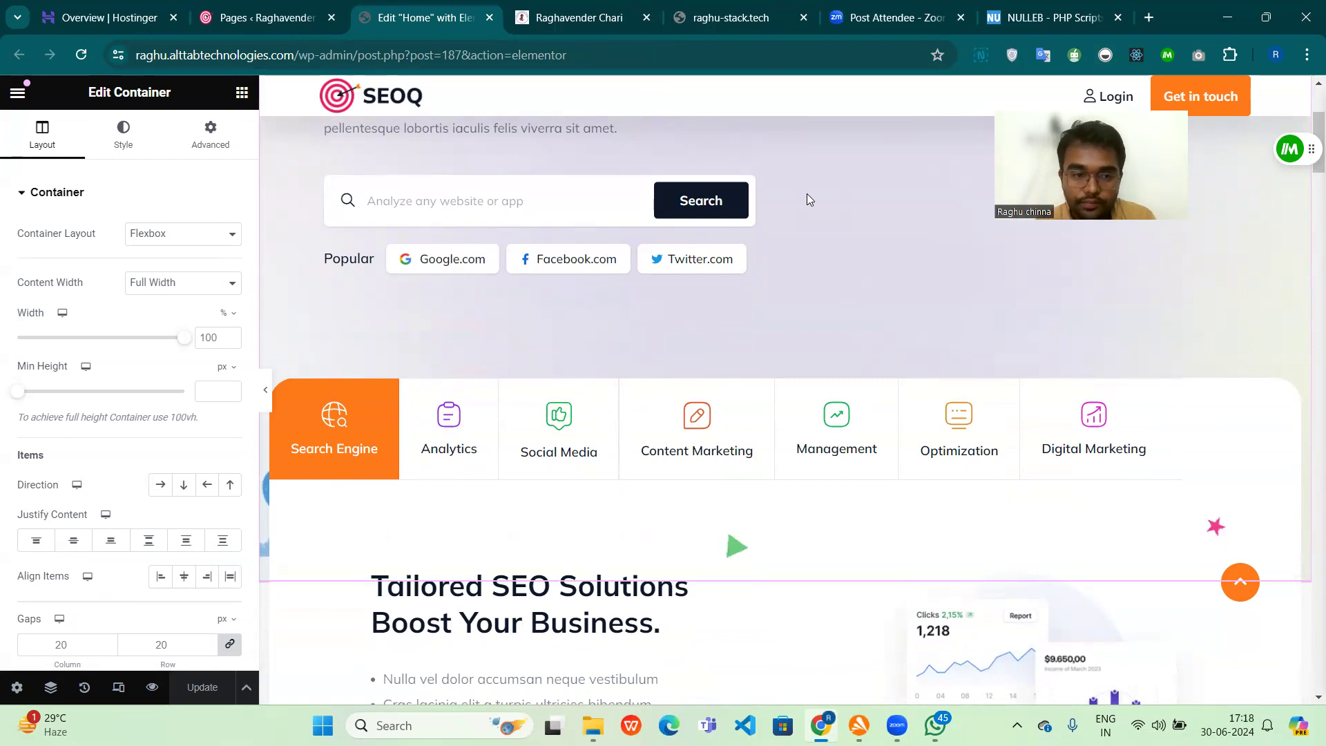
pyautogui.scroll(4, 535, 205)
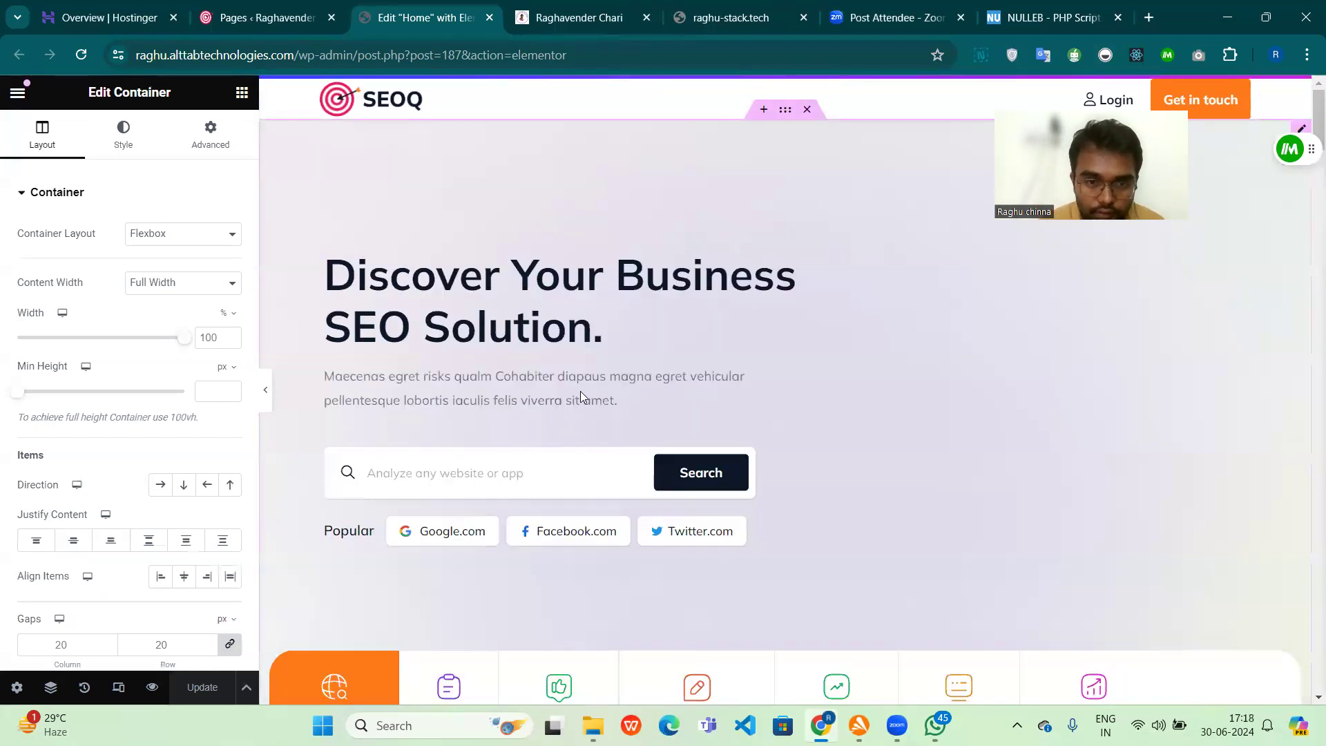
pyautogui.click(545, 307)
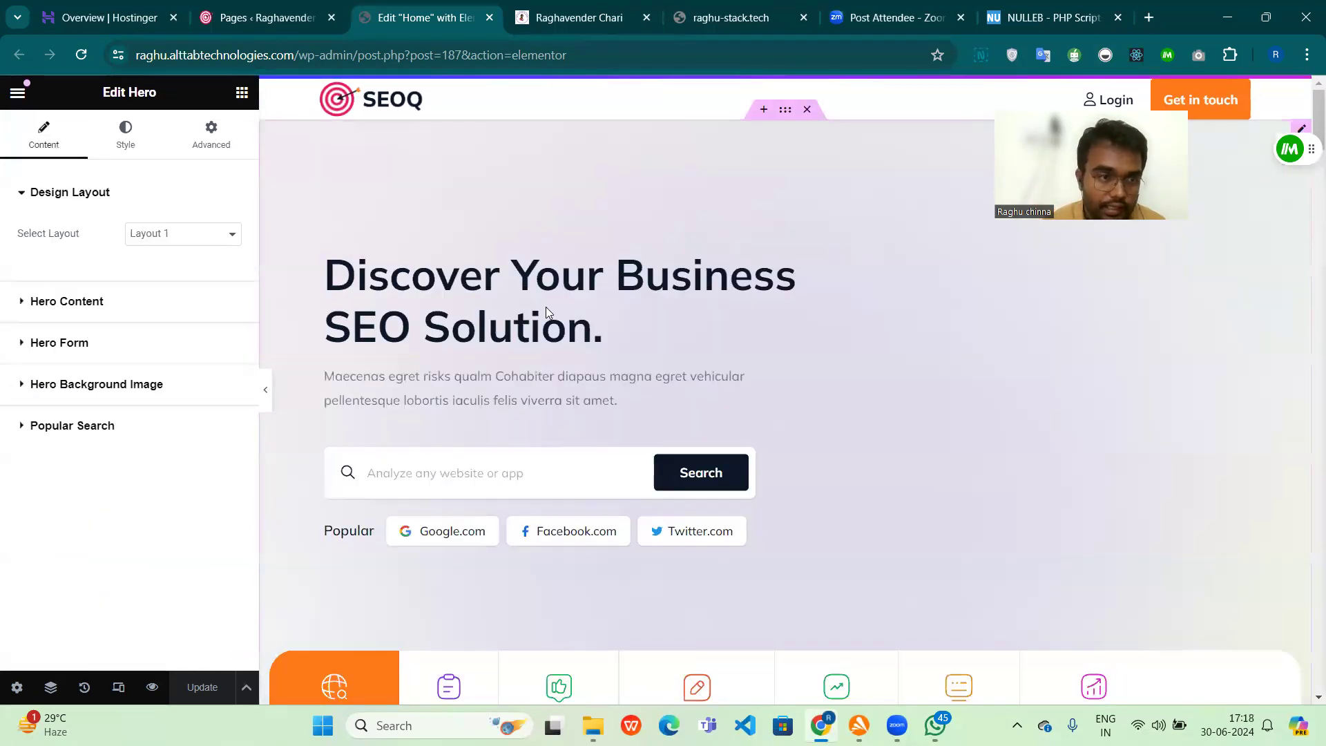
pyautogui.click(789, 118)
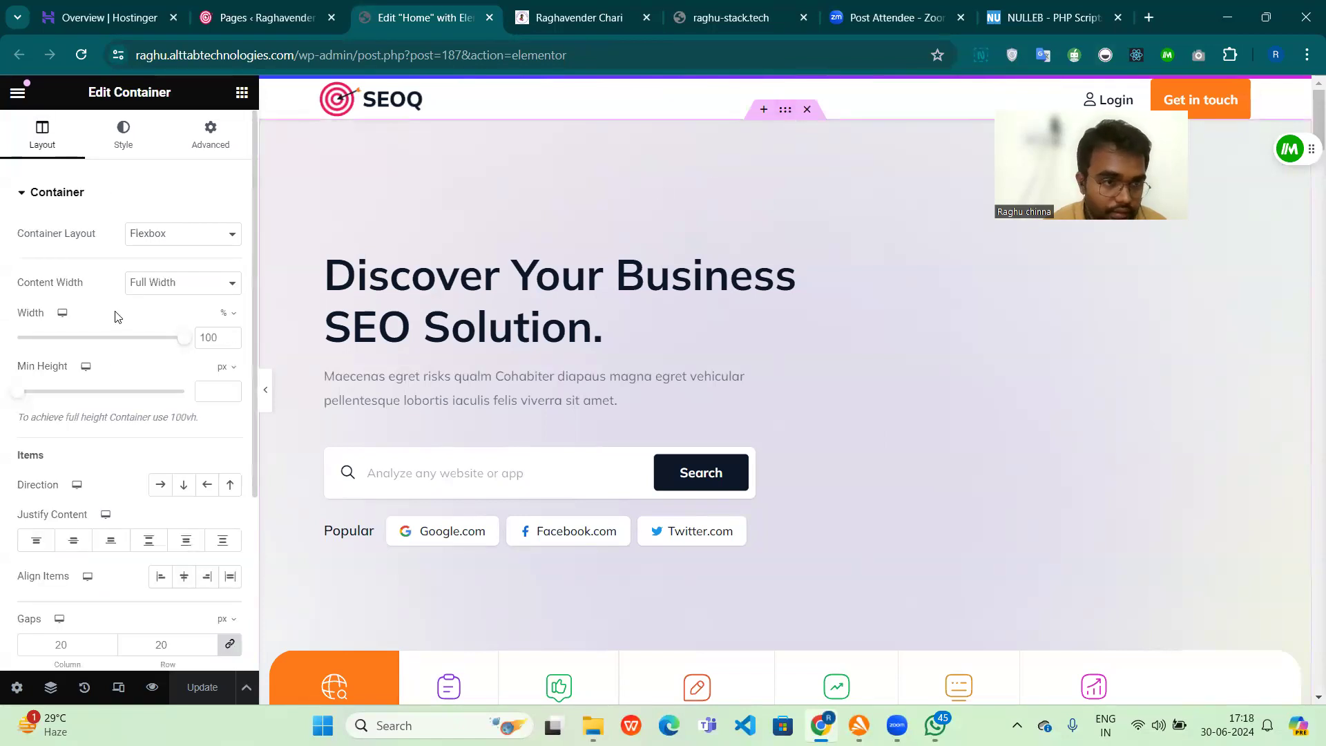
pyautogui.scroll(-3, 117, 316)
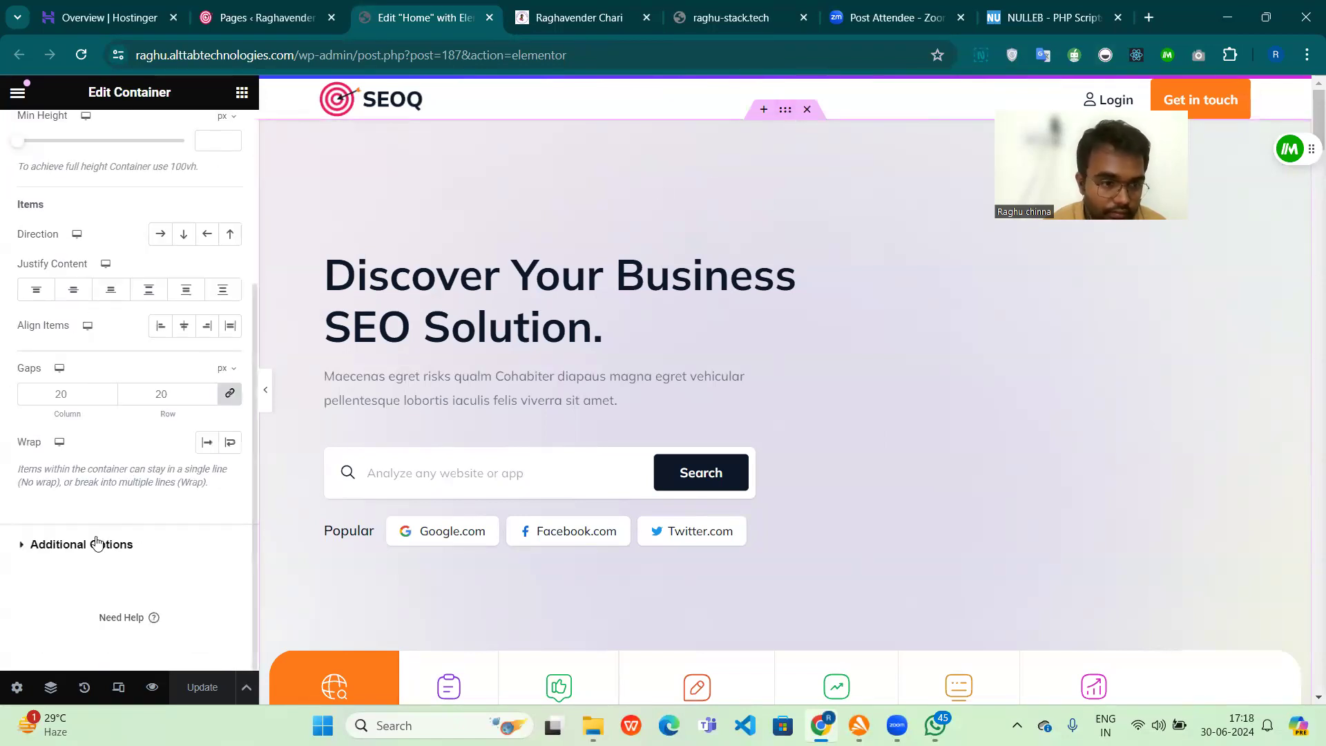
pyautogui.click(31, 549)
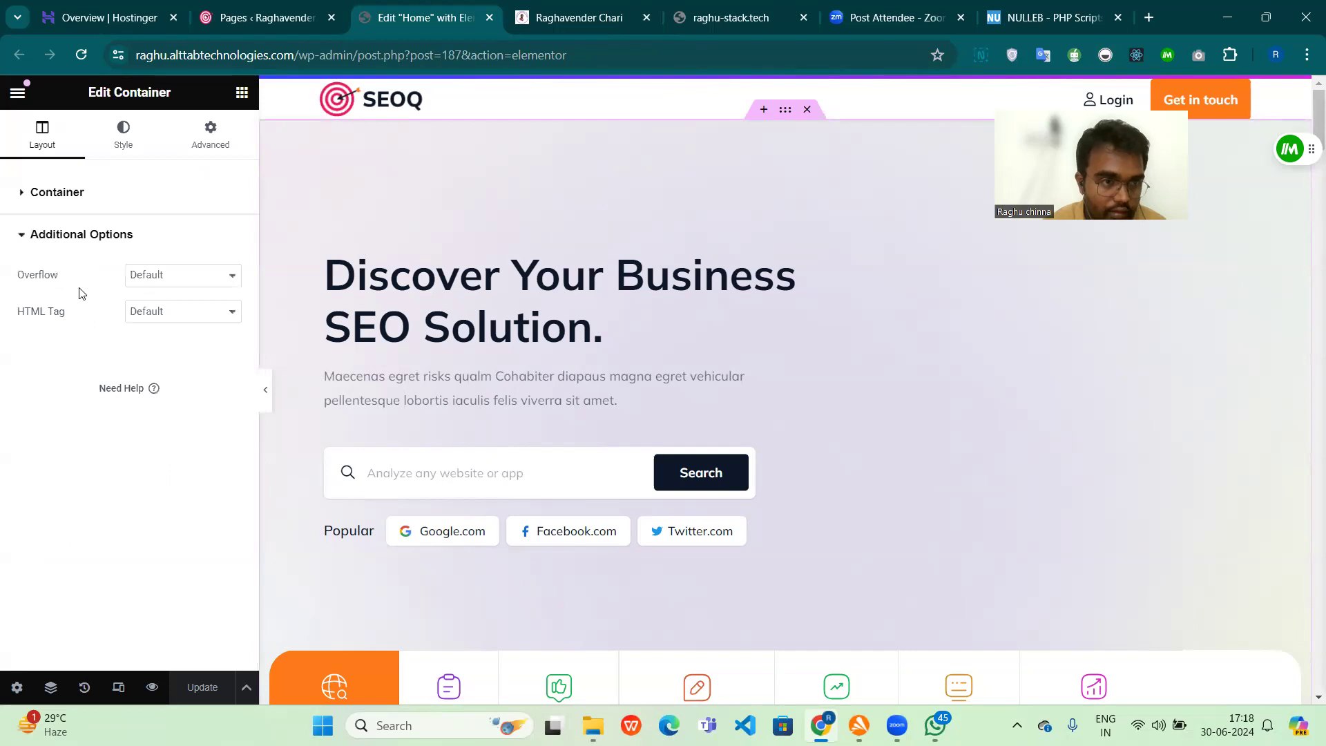
# Step: Open the Hero widget's content settings and look through the HTML markup of its title
pyautogui.click(608, 280)
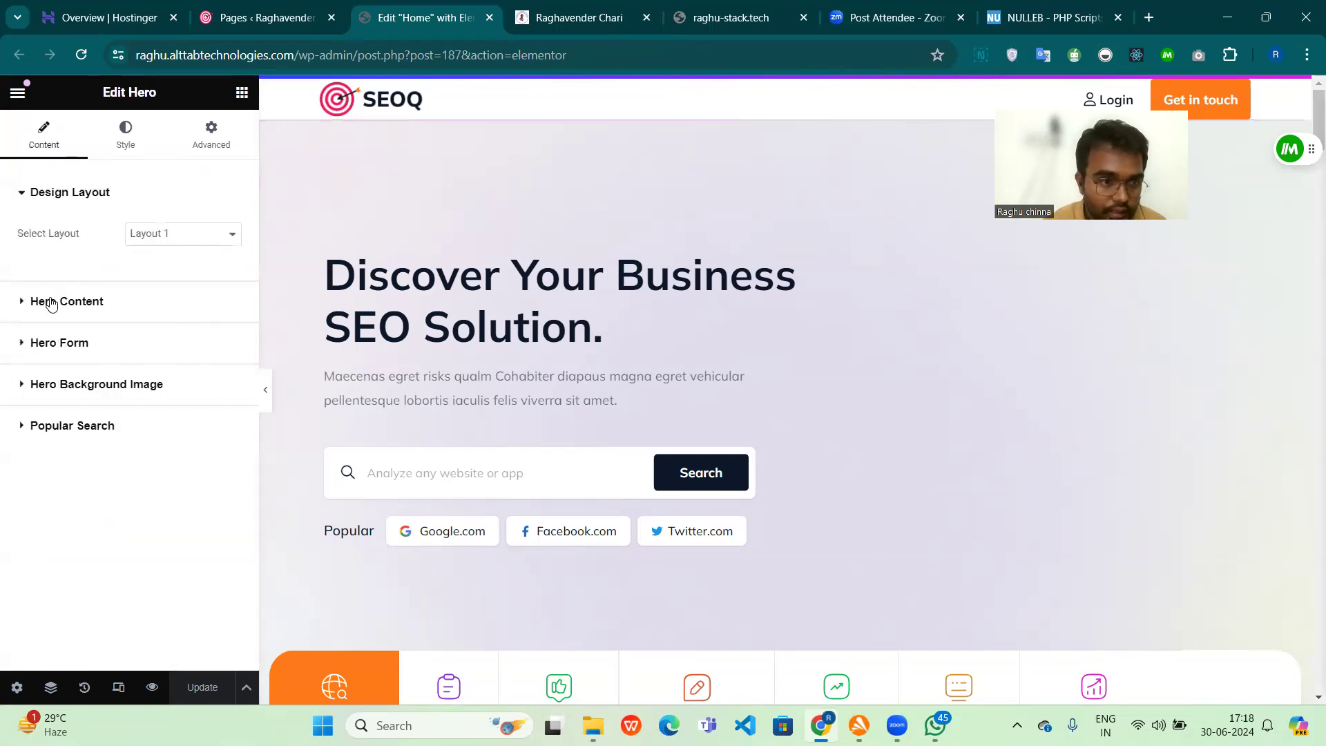
pyautogui.click(23, 303)
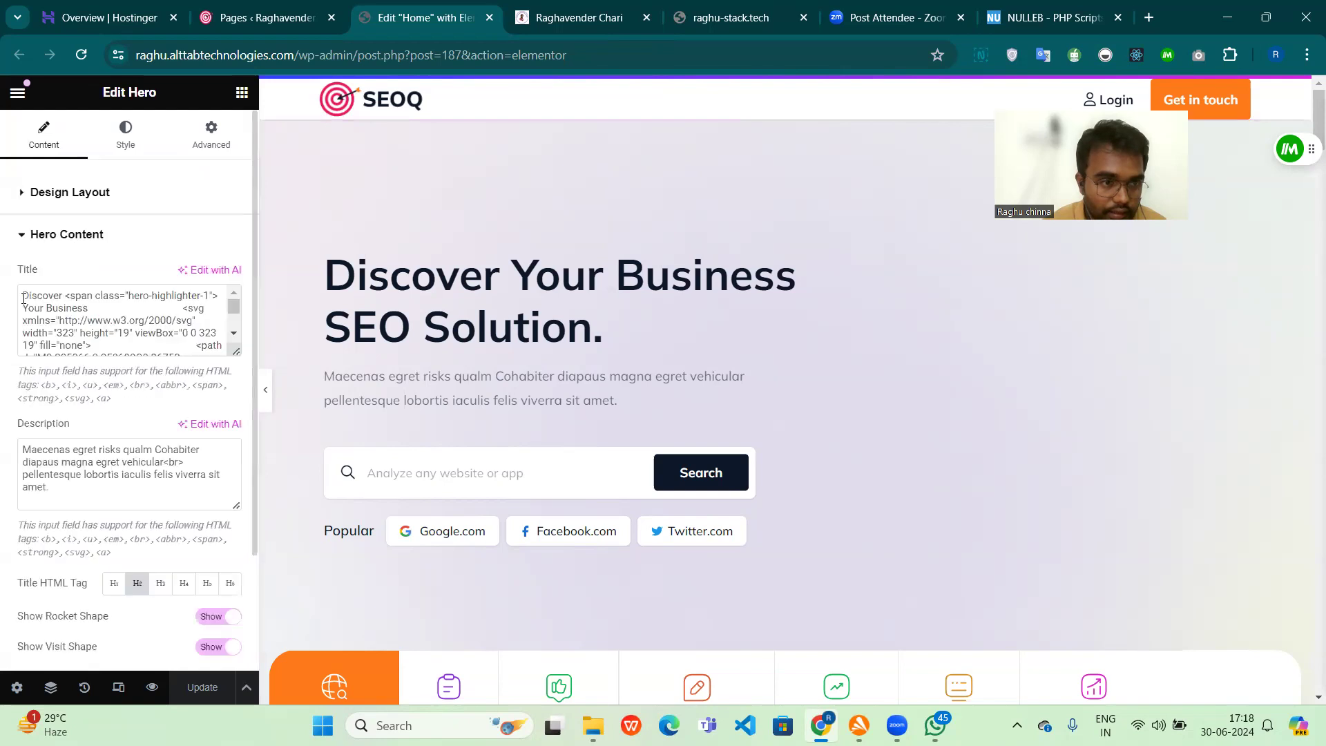
pyautogui.click(128, 305)
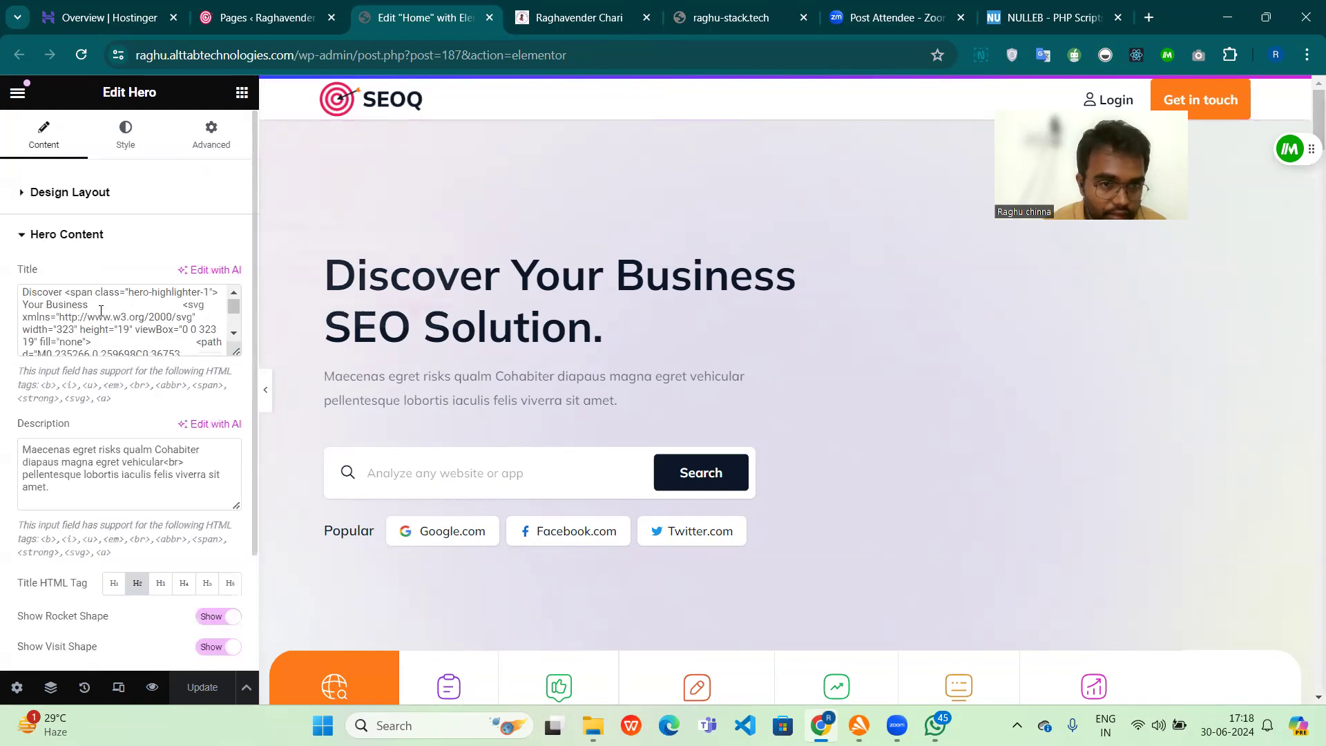
pyautogui.click(101, 306)
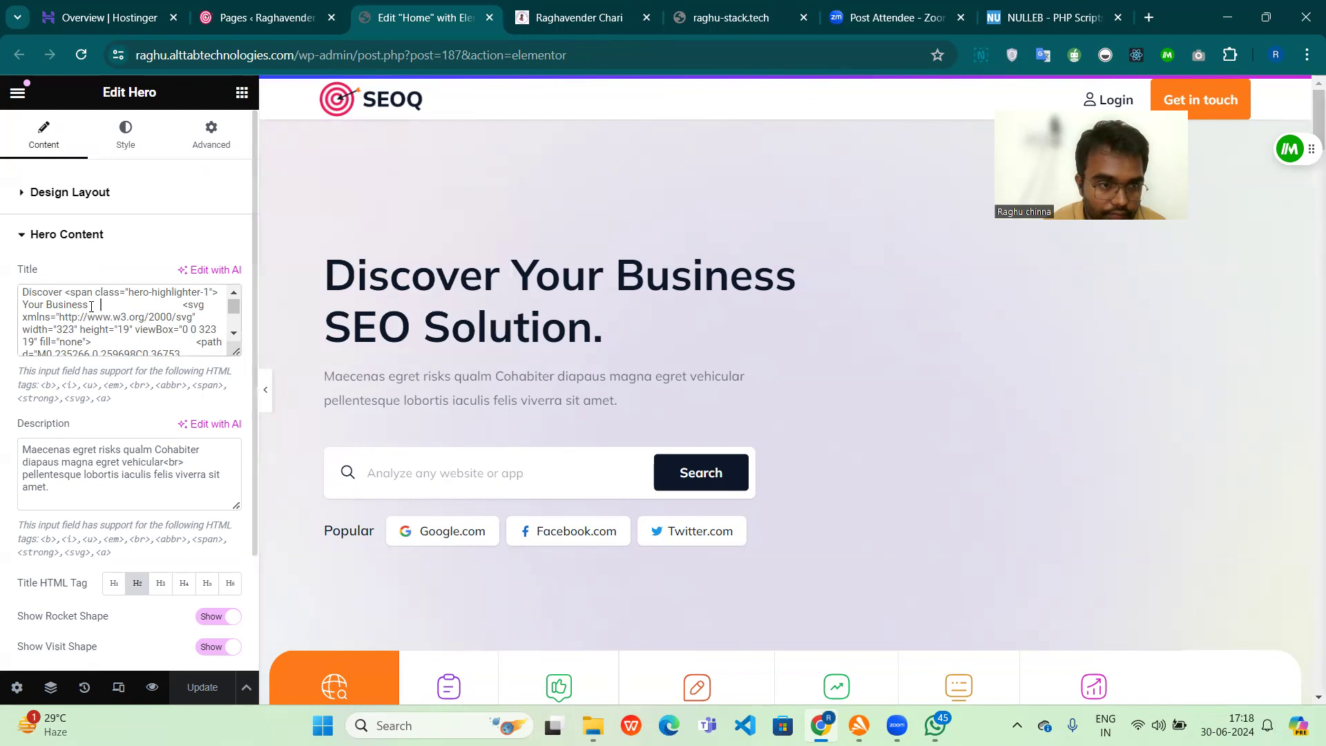
pyautogui.scroll(1, 91, 306)
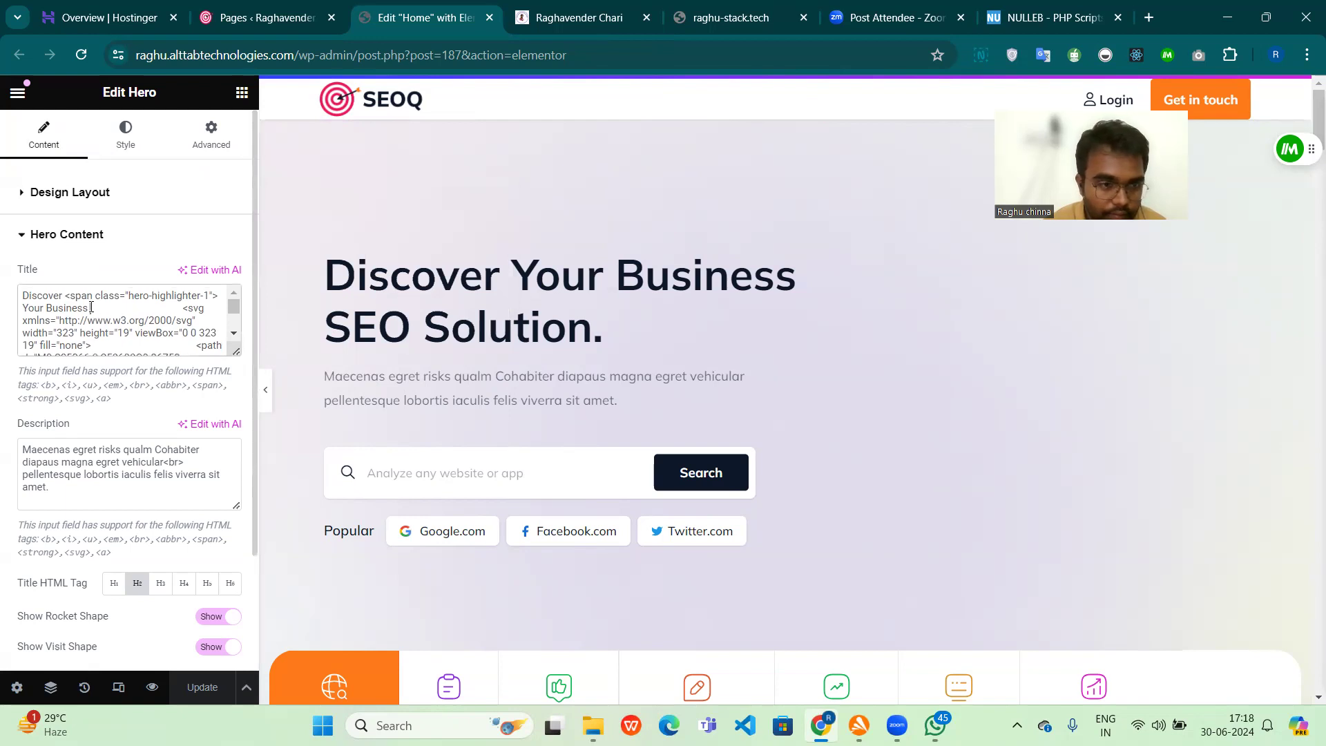
pyautogui.scroll(-6, 91, 307)
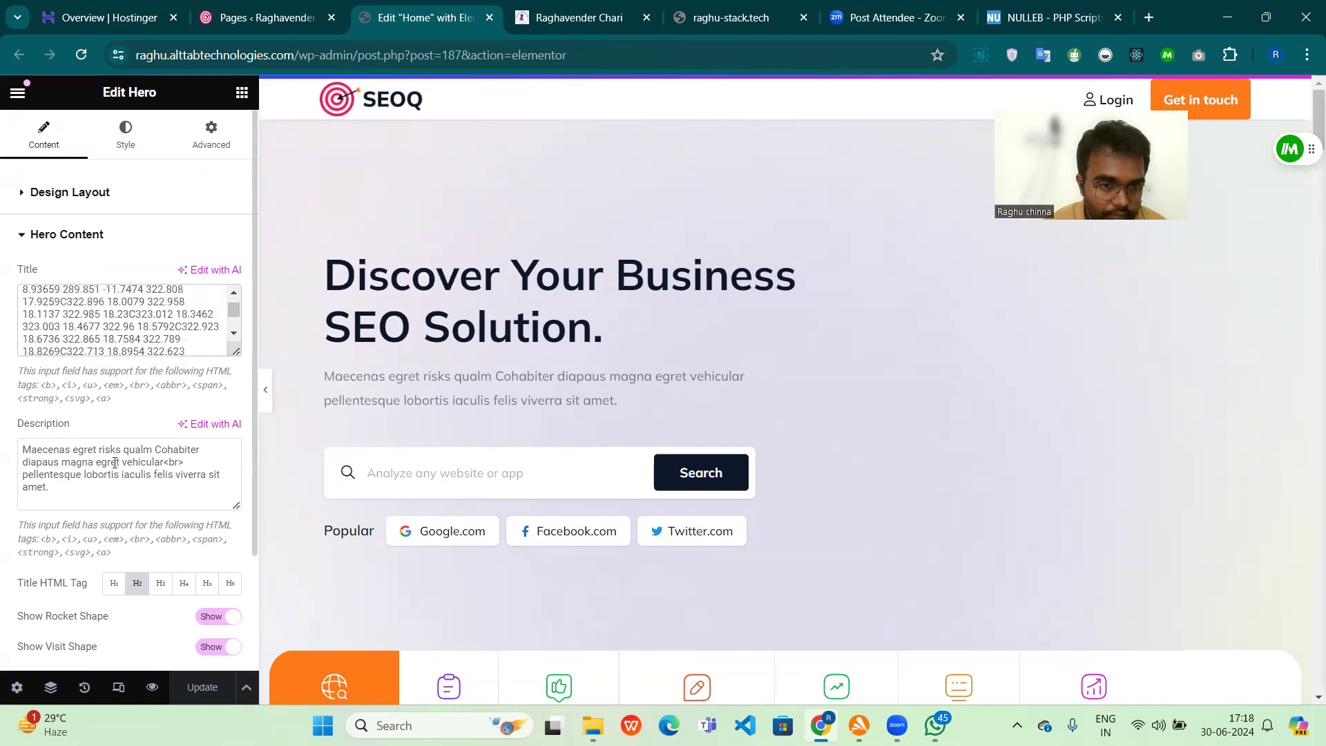
# Step: Replace the hero description with "WORdpress course" and update the page
pyautogui.moveTo(88, 489); pyautogui.dragTo(2, 444)
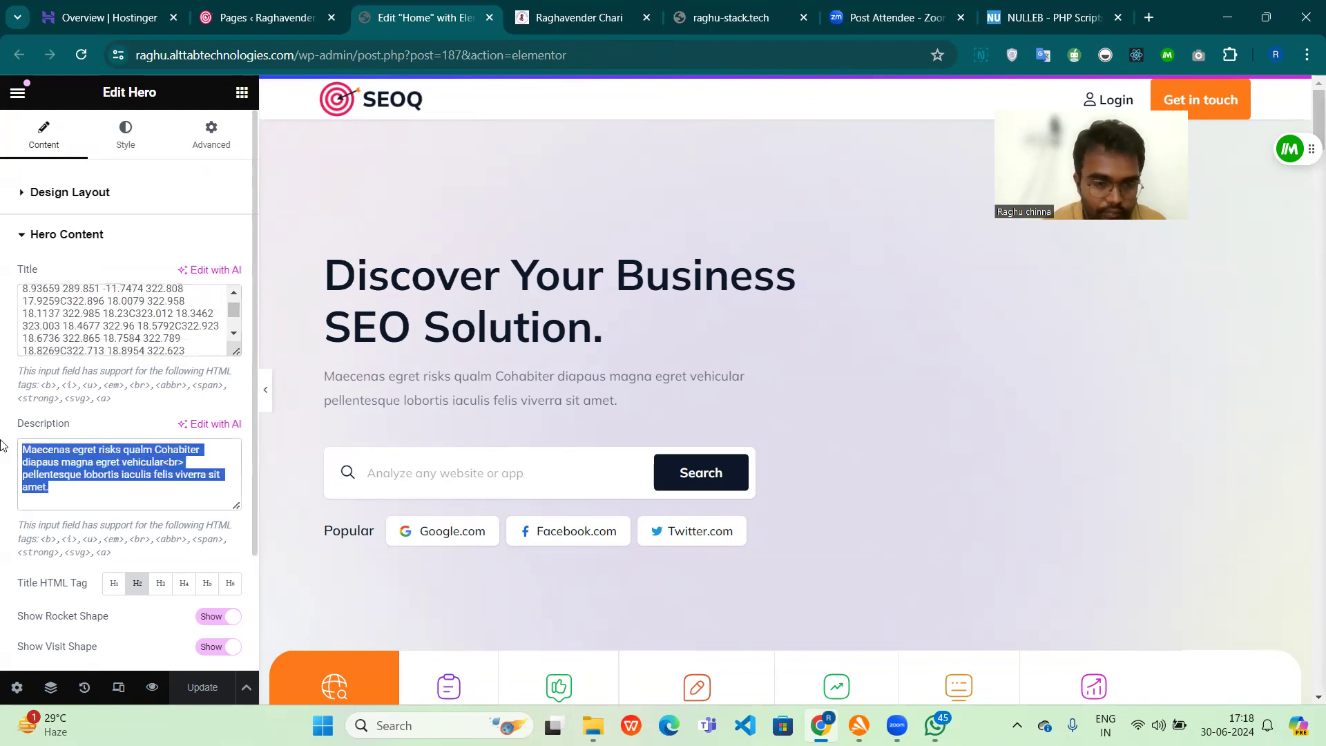
pyautogui.press('BackSpace')
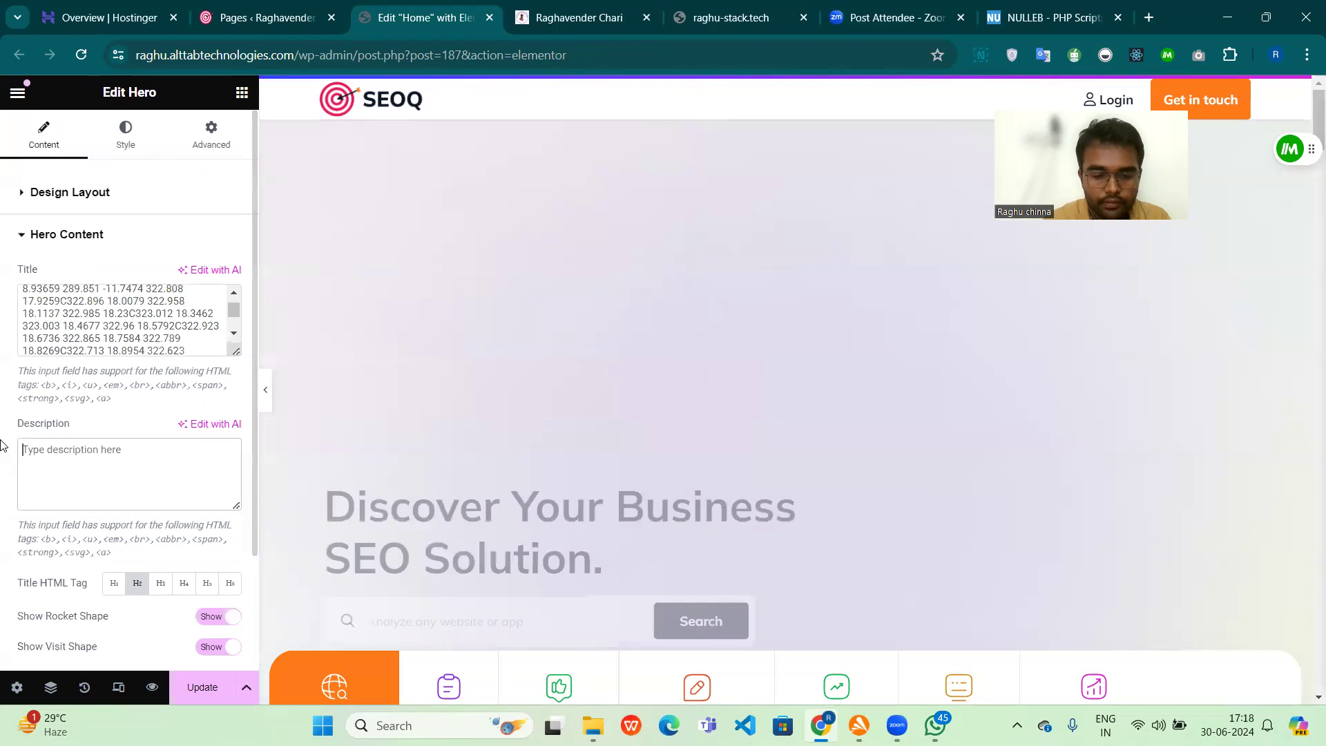
pyautogui.write('WORdpress')
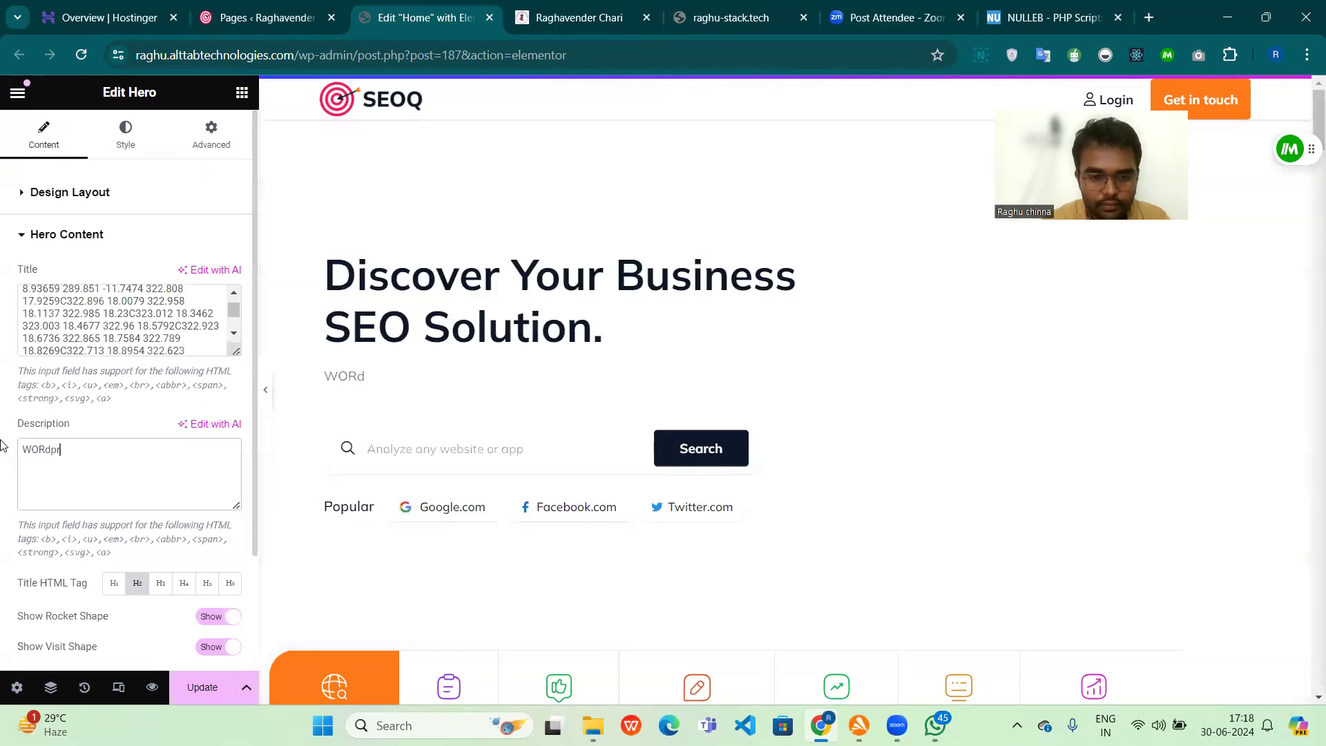
pyautogui.write(' course')
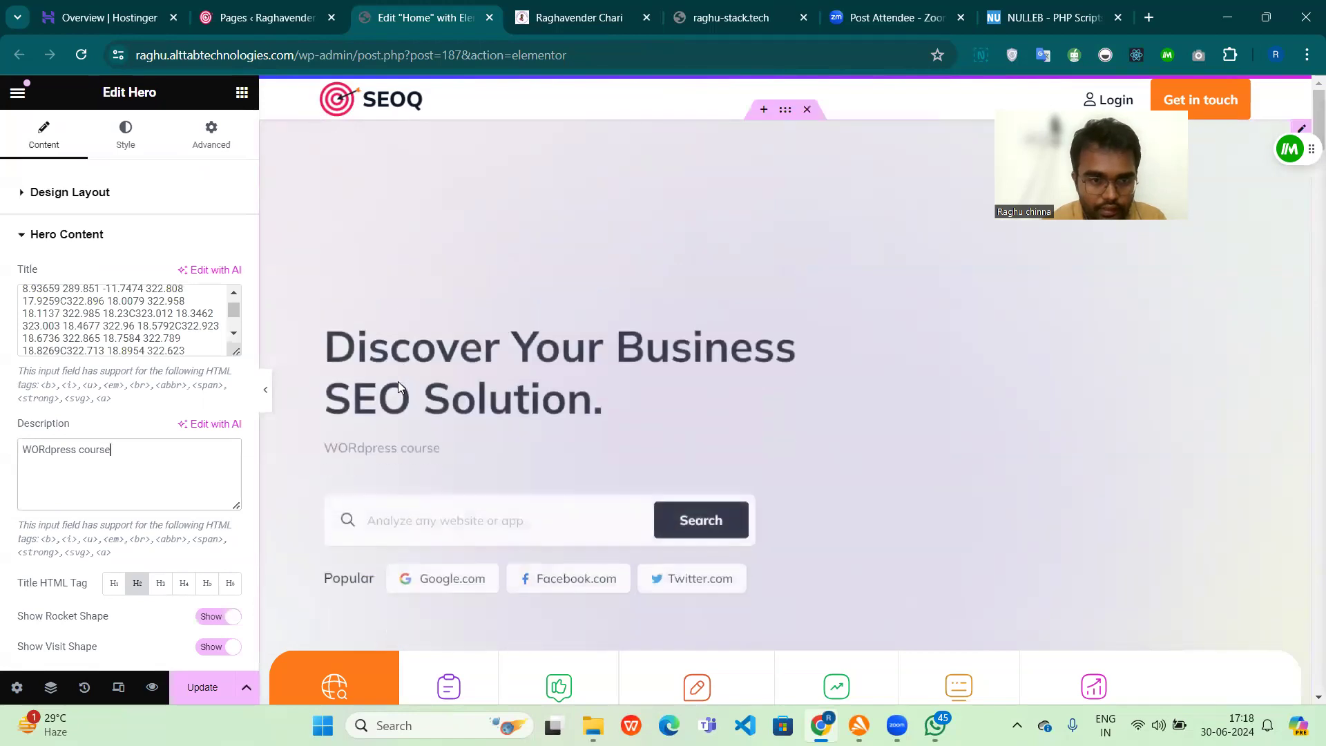
pyautogui.click(205, 688)
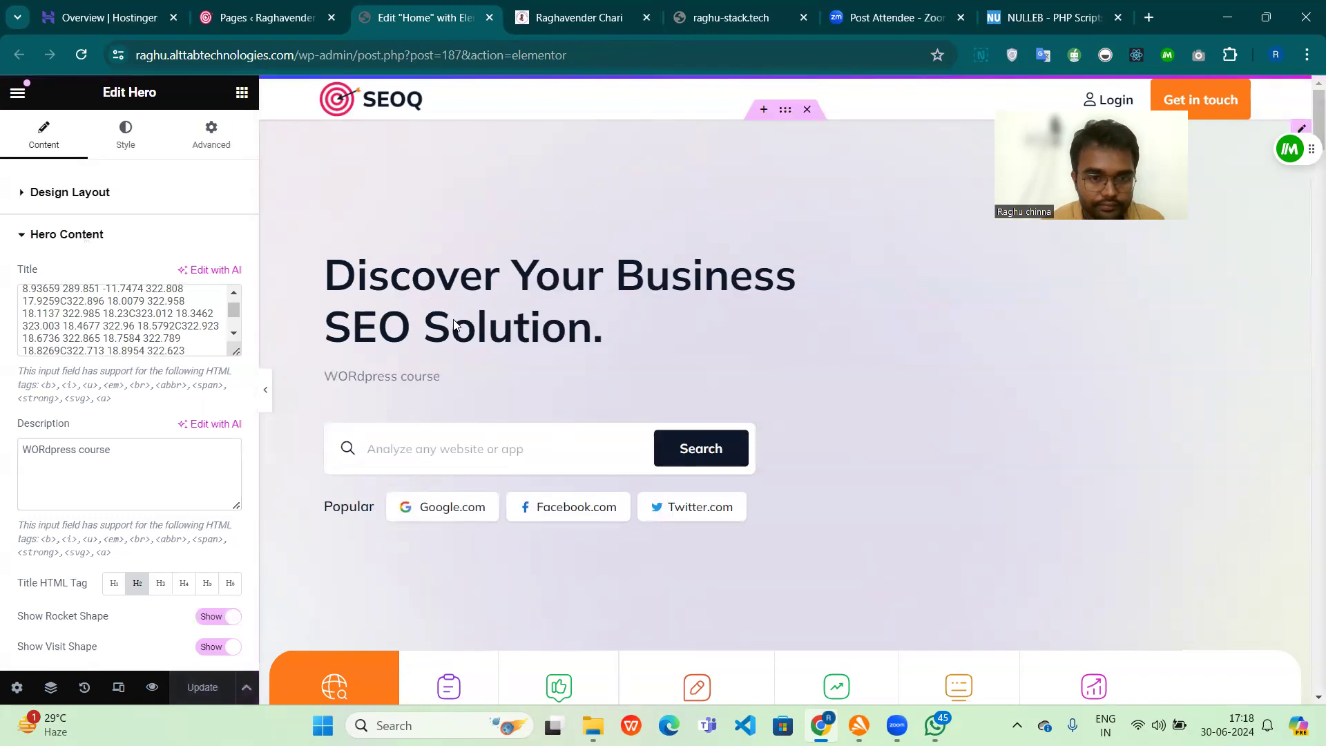
# Step: Collapse the hero content settings and check the Hero widget's background image setting
pyautogui.click(18, 238)
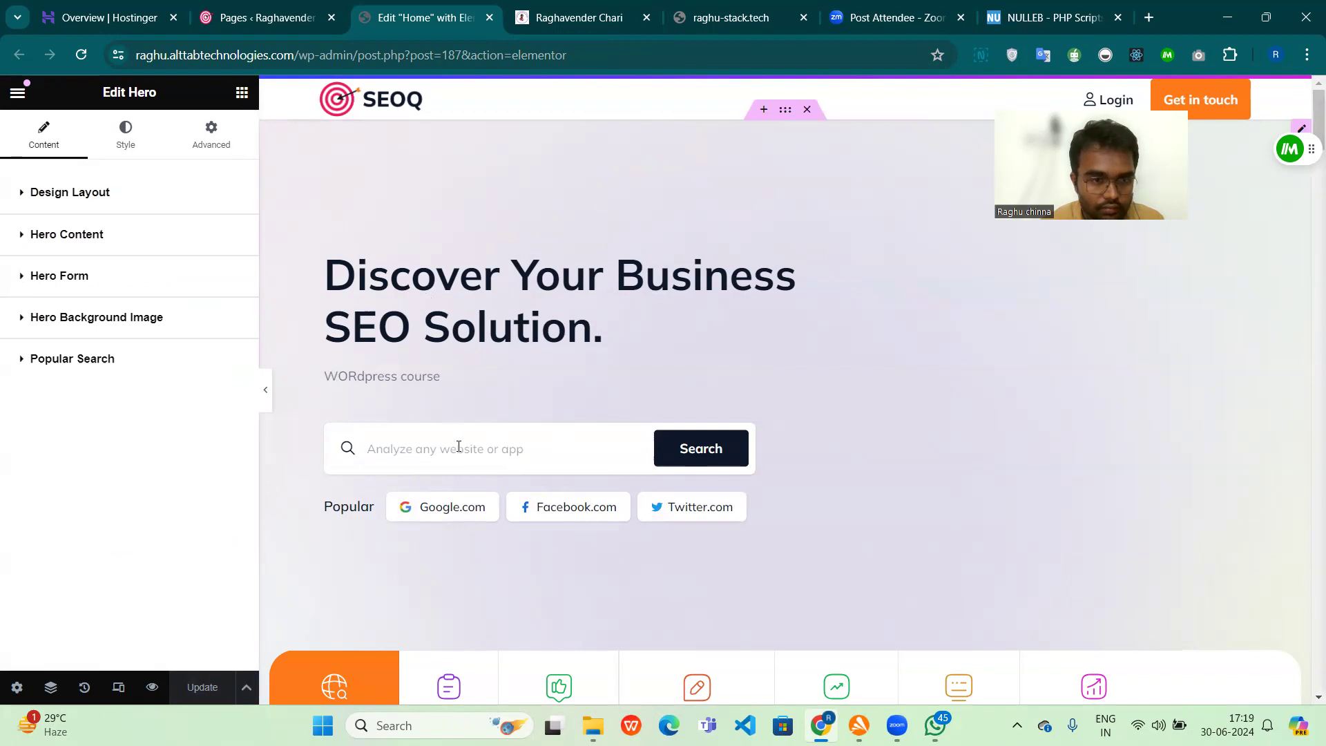
pyautogui.click(22, 320)
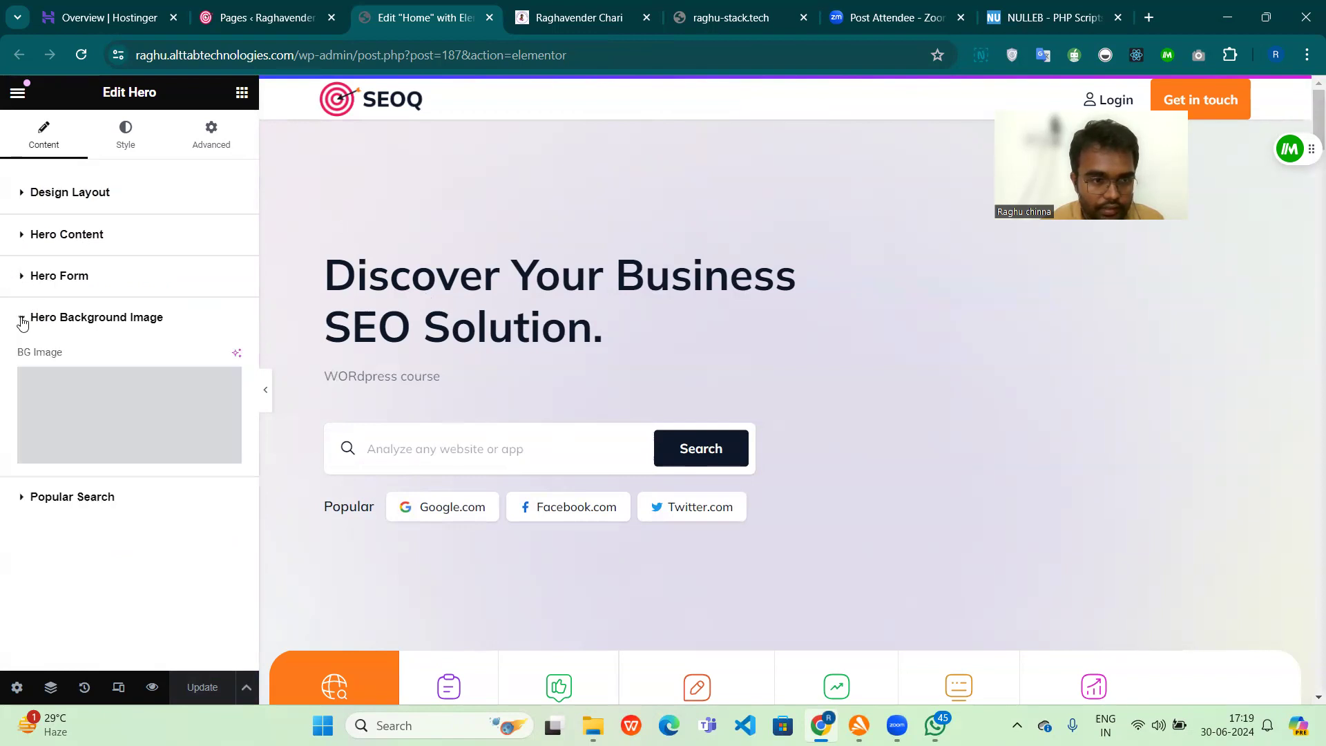
pyautogui.click(22, 319)
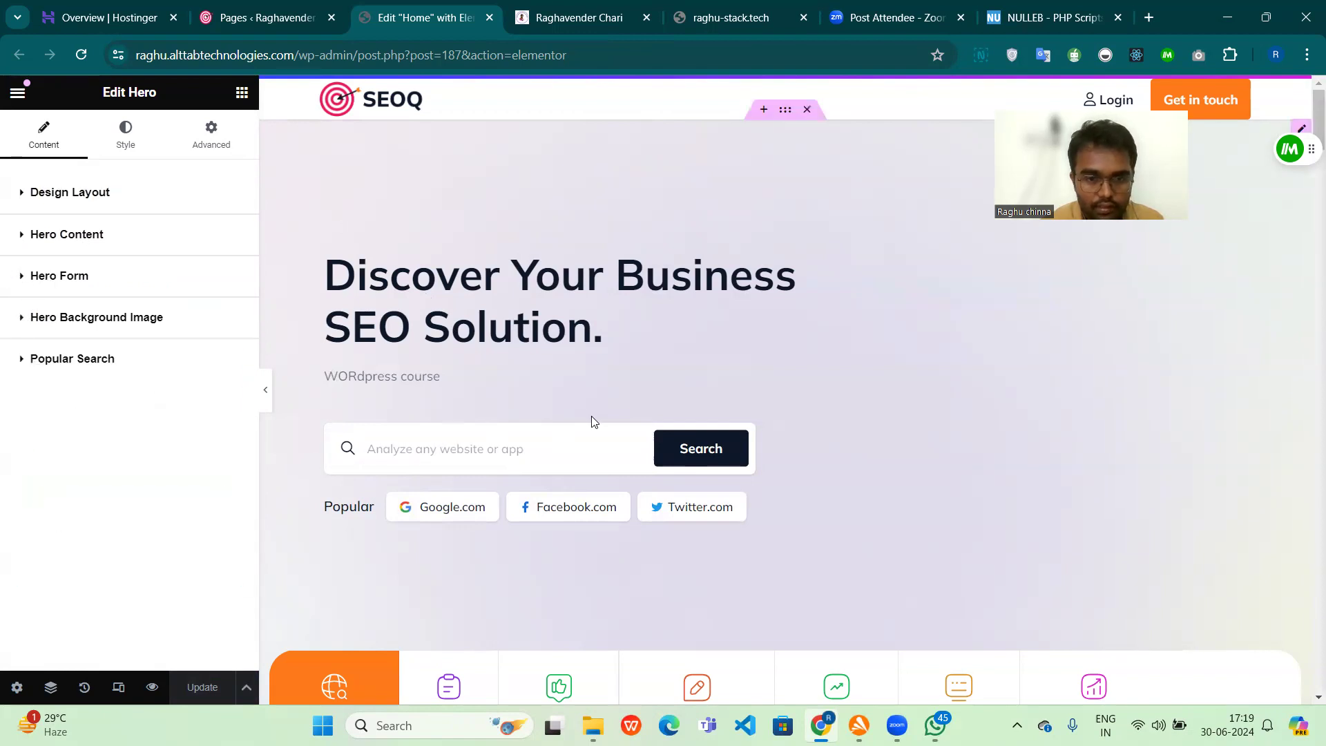
# Step: Open the container around the "Tailored SEO Solutions" section for editing and examine its layout and additional options
pyautogui.scroll(-1, 591, 416)
pyautogui.scroll(-2, 772, 442)
pyautogui.scroll(-2, 772, 451)
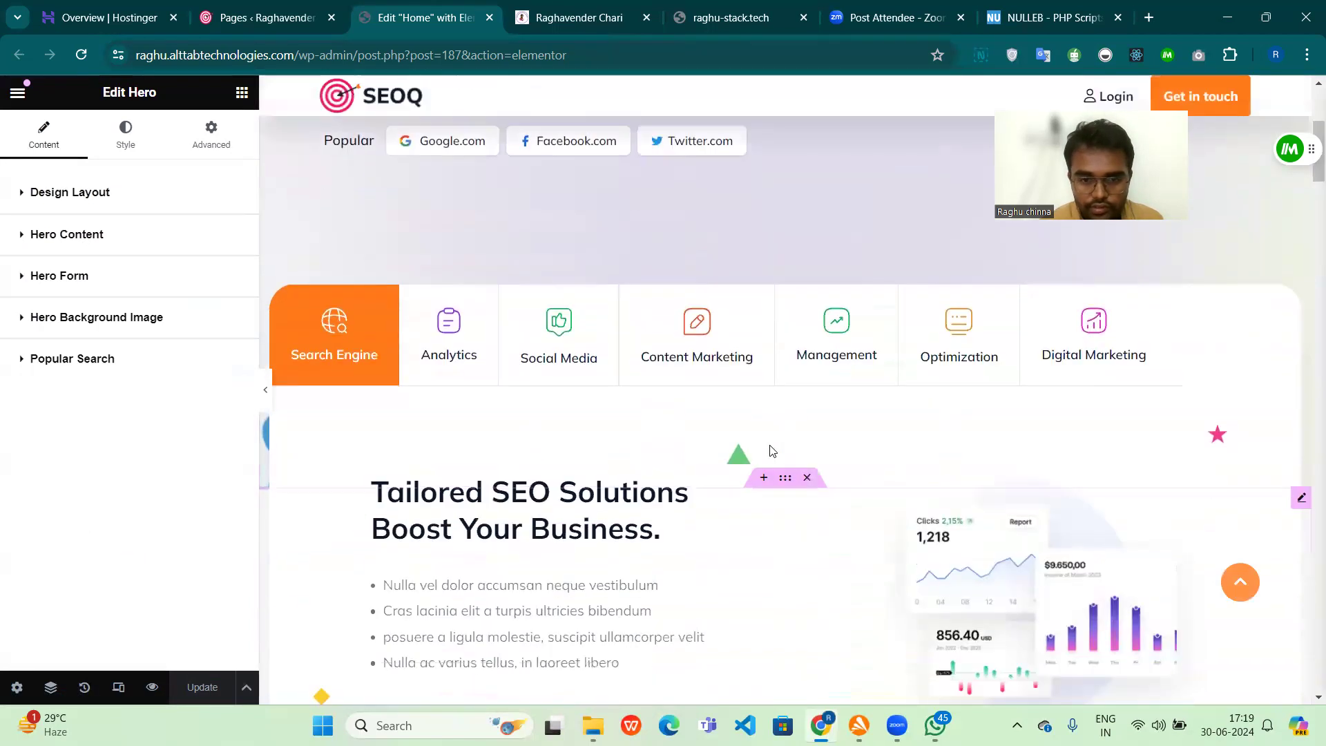
pyautogui.click(785, 480)
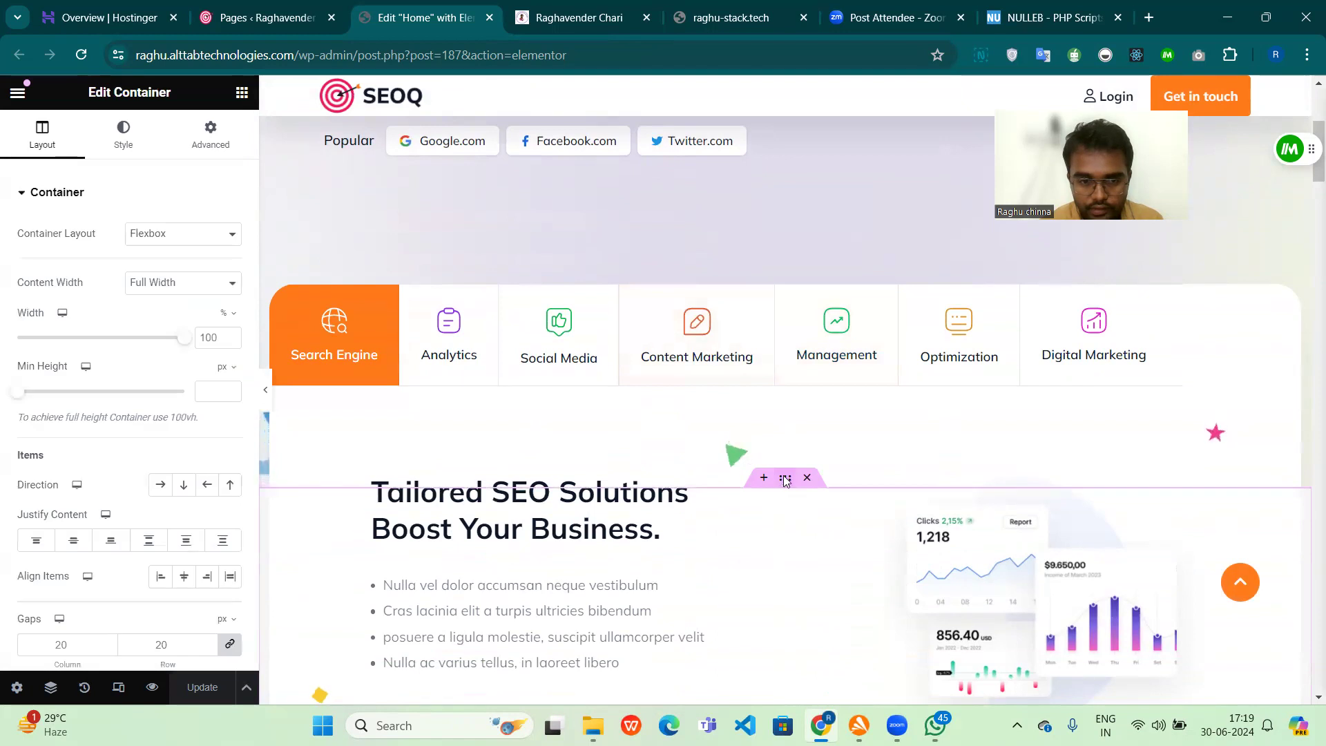
pyautogui.scroll(-1, 786, 479)
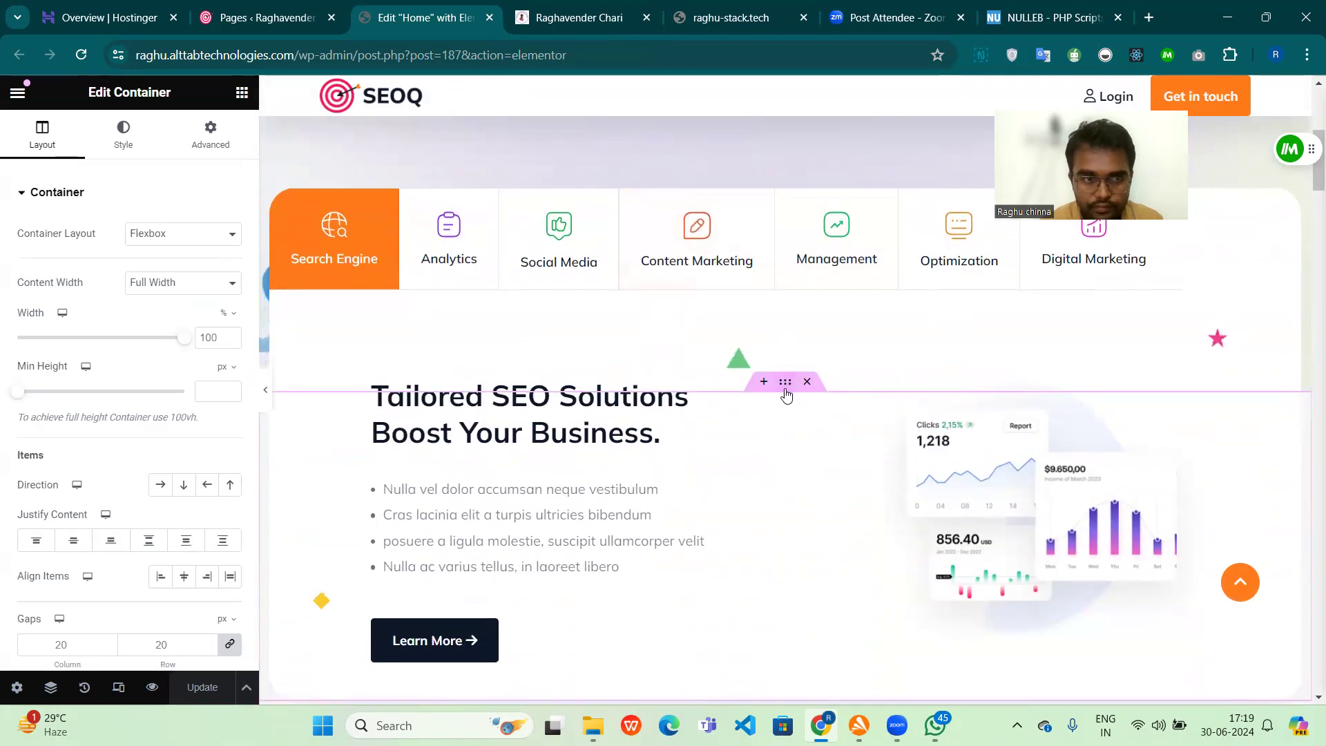
pyautogui.rightClick(785, 394)
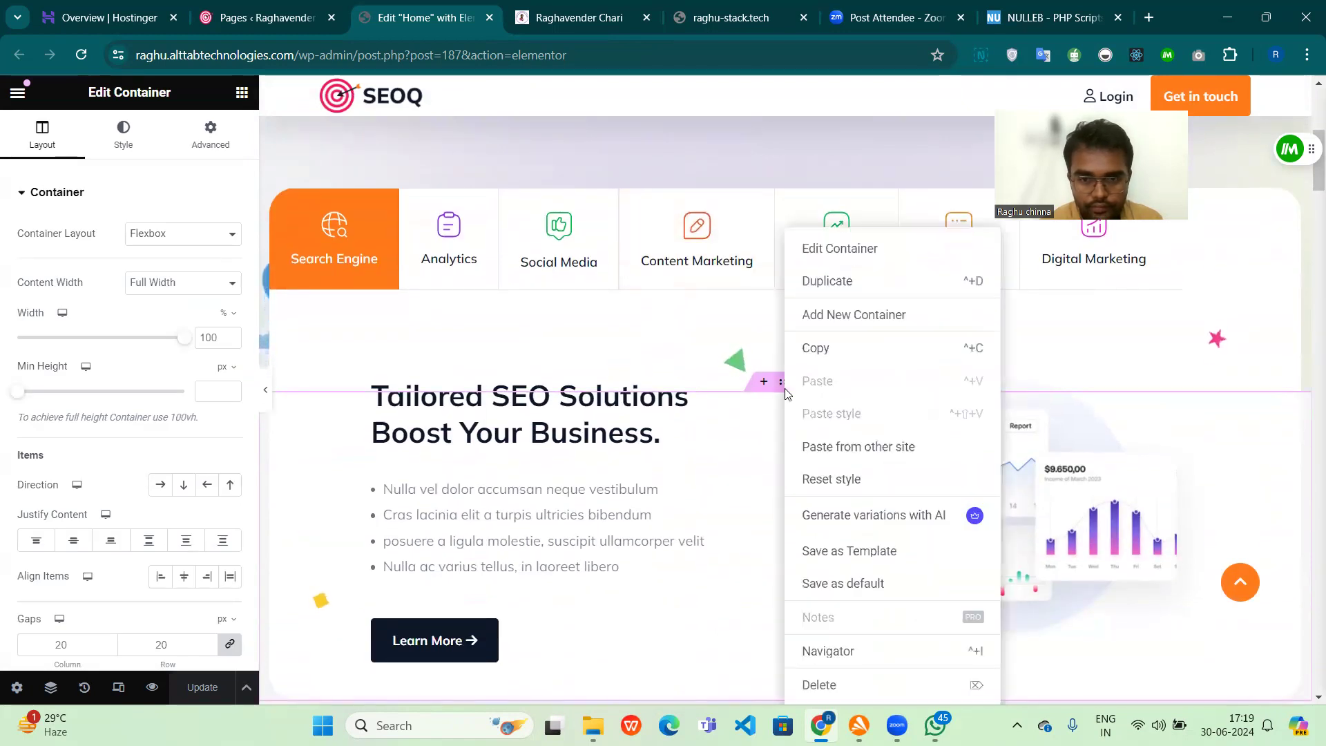
pyautogui.click(831, 248)
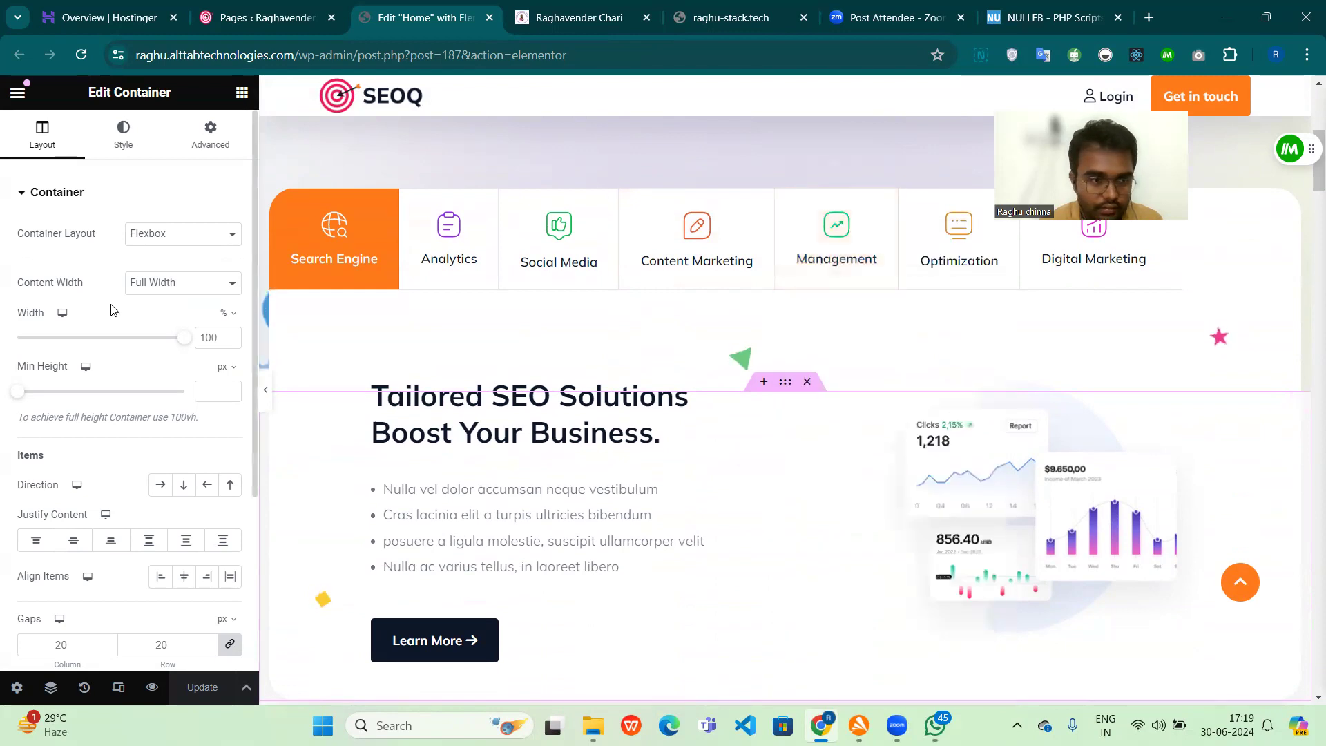
pyautogui.click(19, 206)
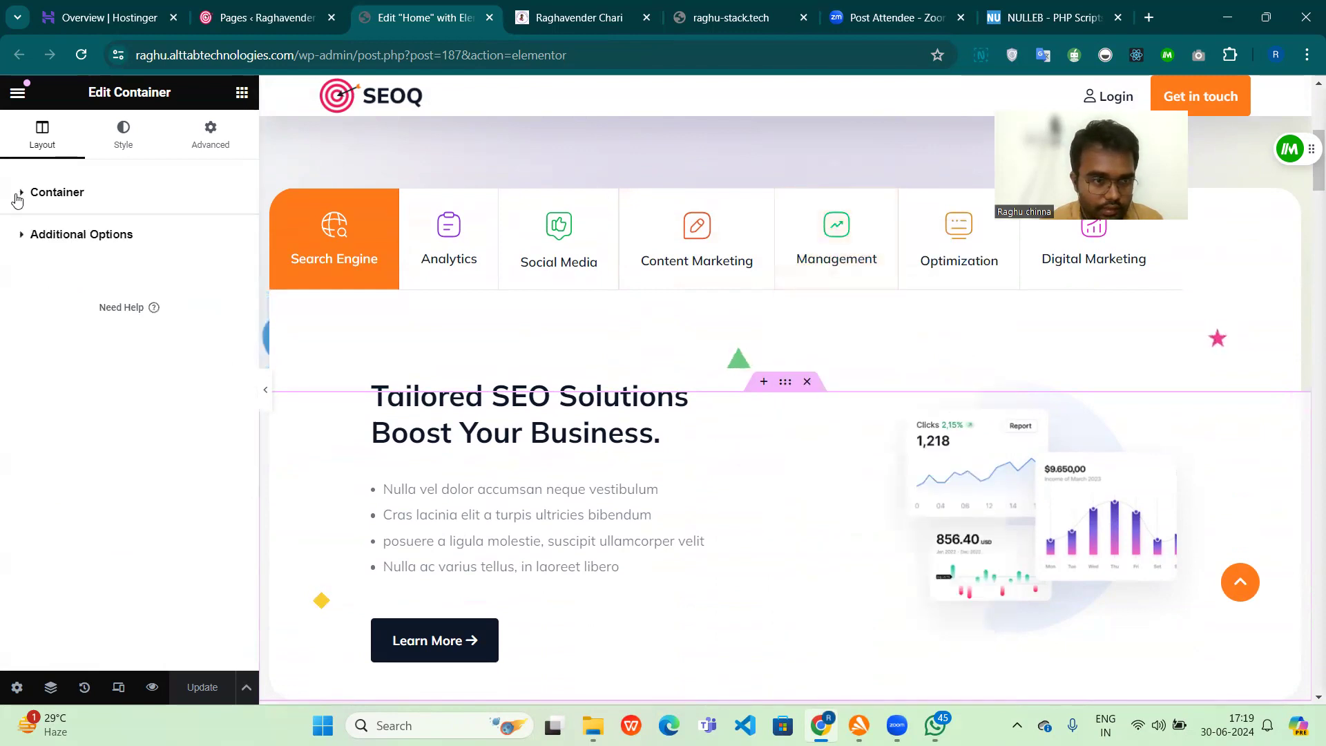
pyautogui.click(22, 233)
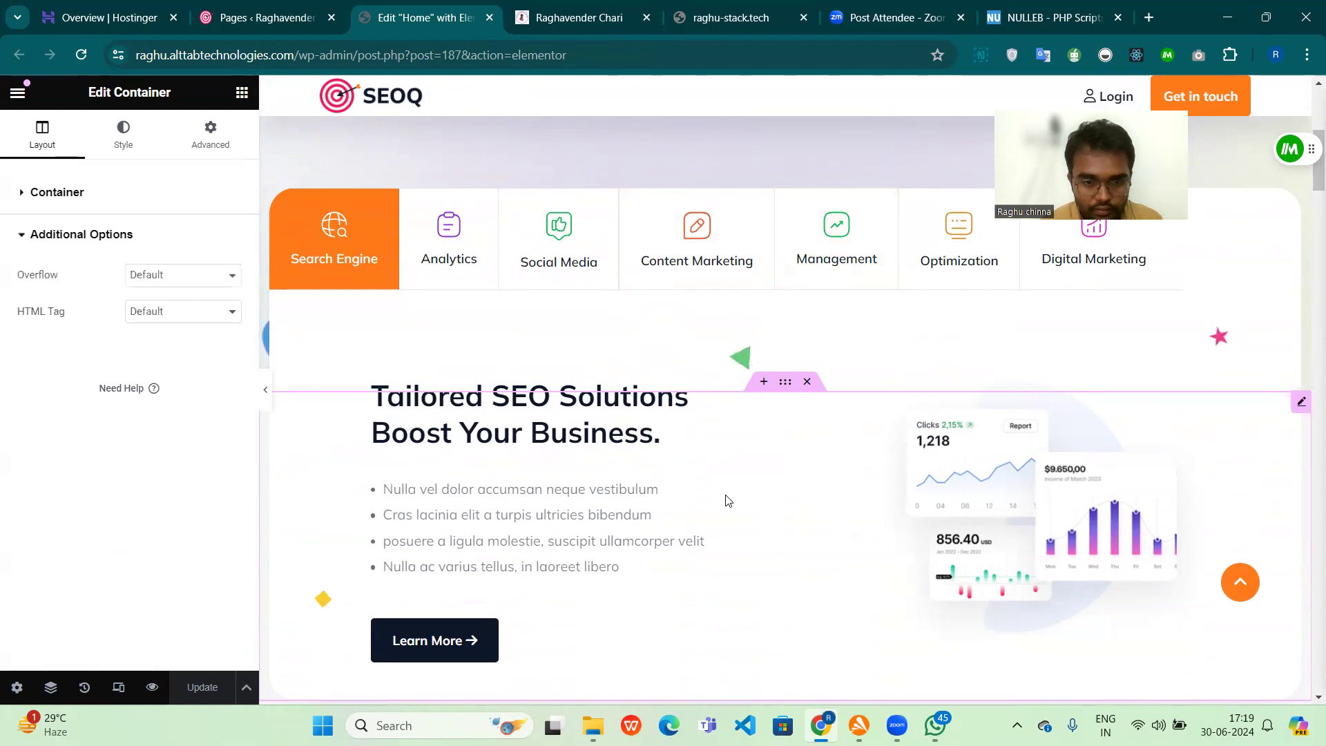
pyautogui.scroll(-3, 743, 466)
pyautogui.scroll(3, 753, 435)
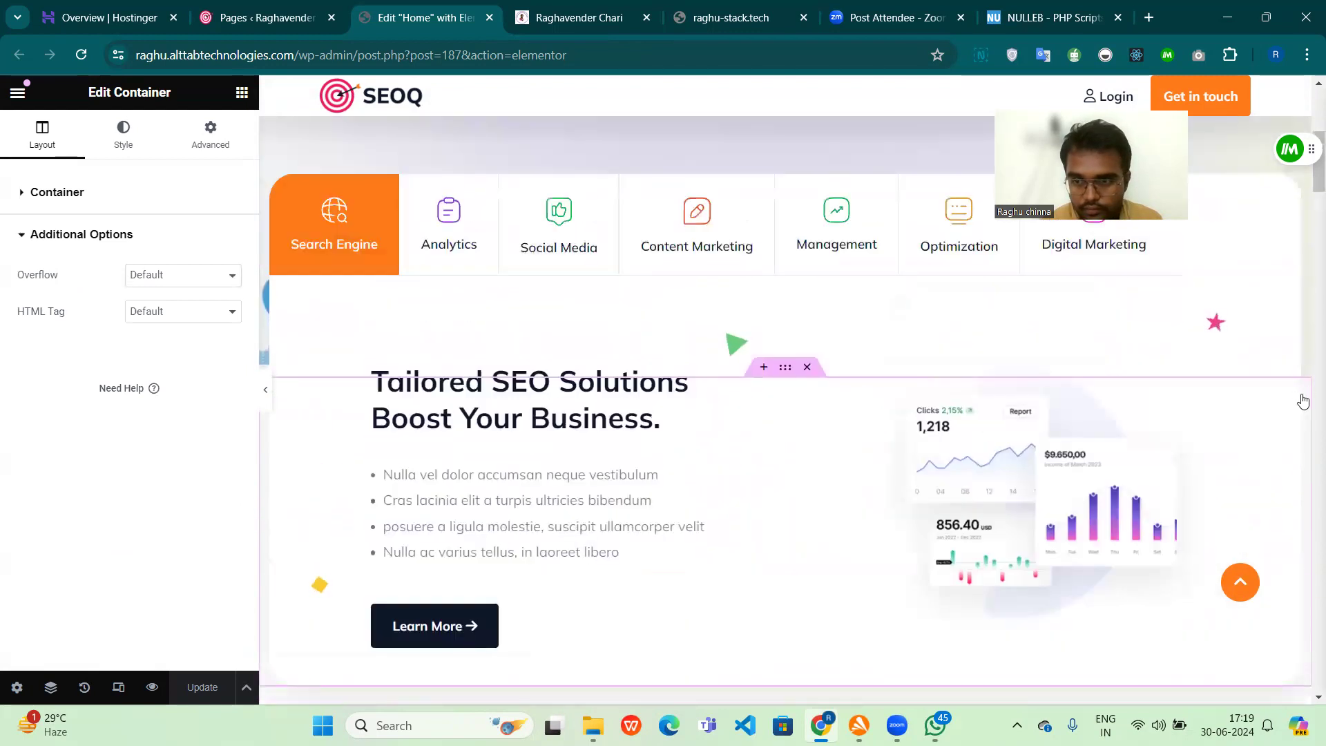
# Step: Open the Advanced Tab widget for editing and preview its Analytics, Social Media and Content Marketing tabs, ending on Analytics
pyautogui.click(274, 265)
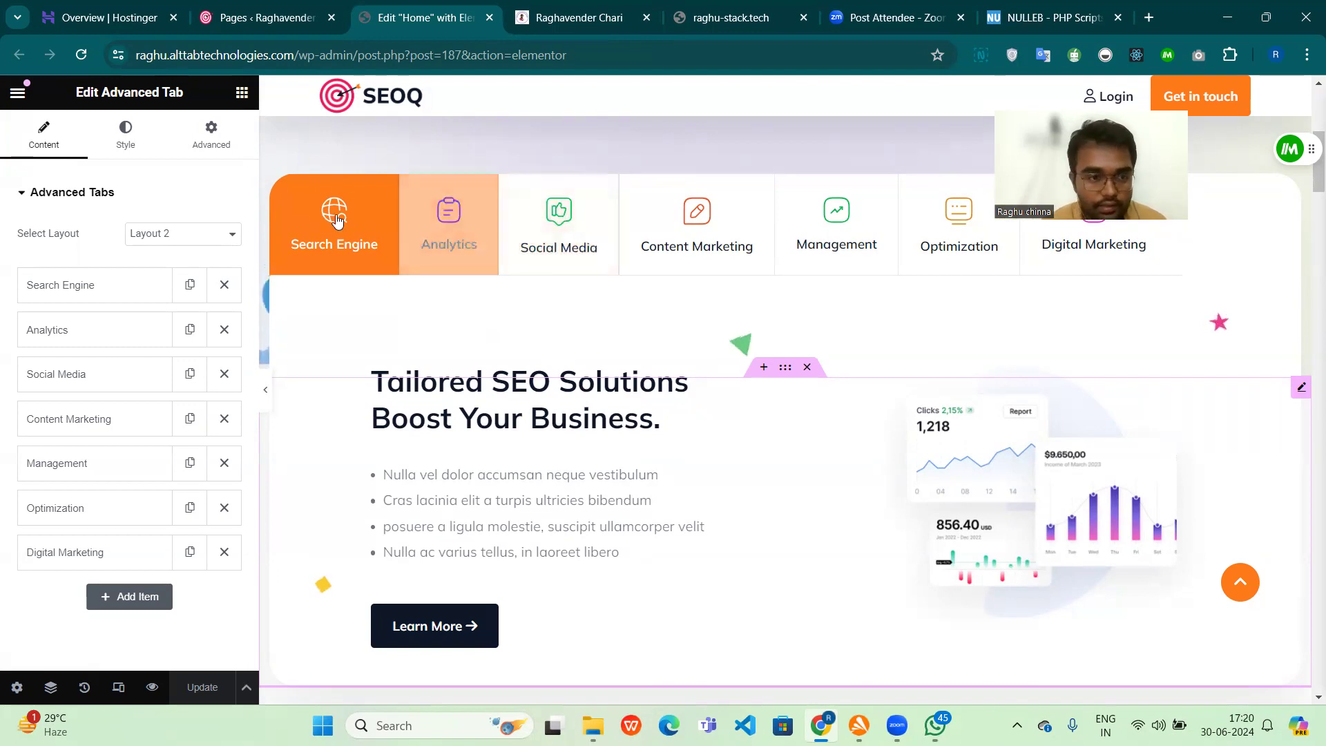
pyautogui.click(457, 247)
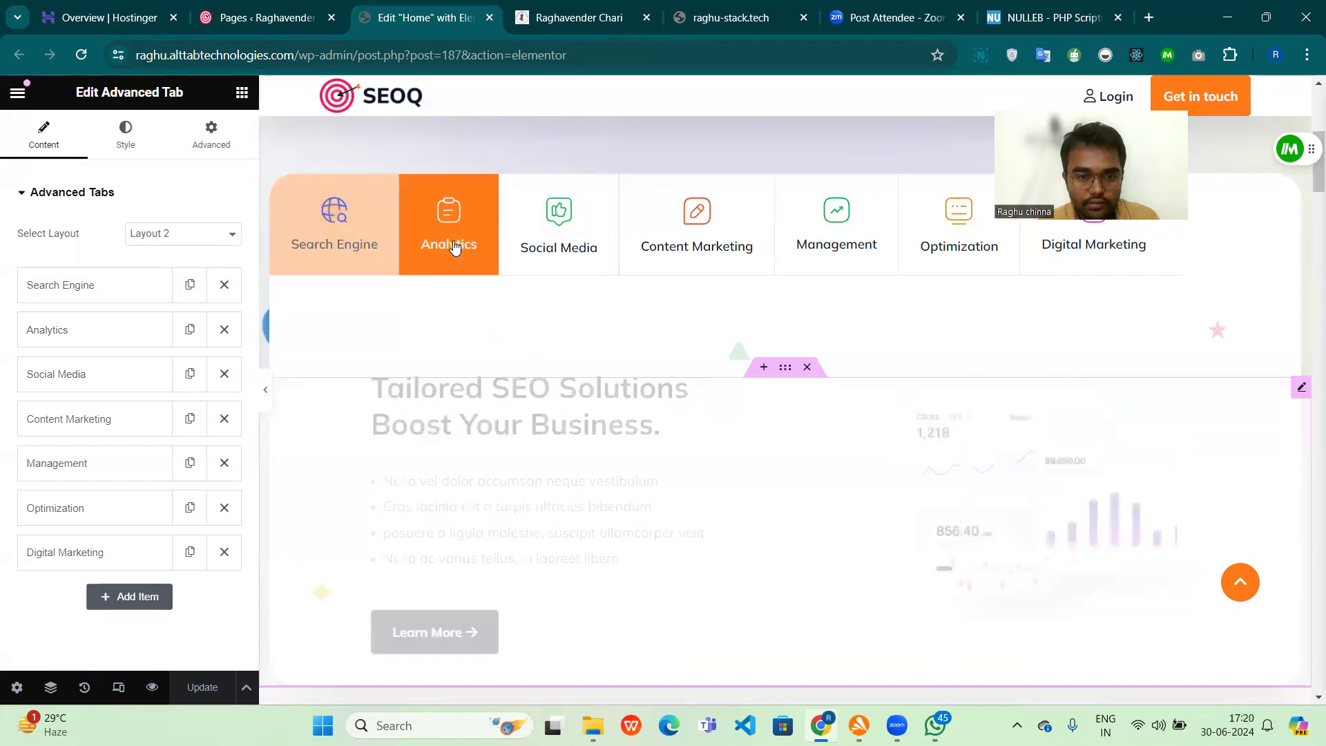
pyautogui.click(558, 247)
pyautogui.click(649, 250)
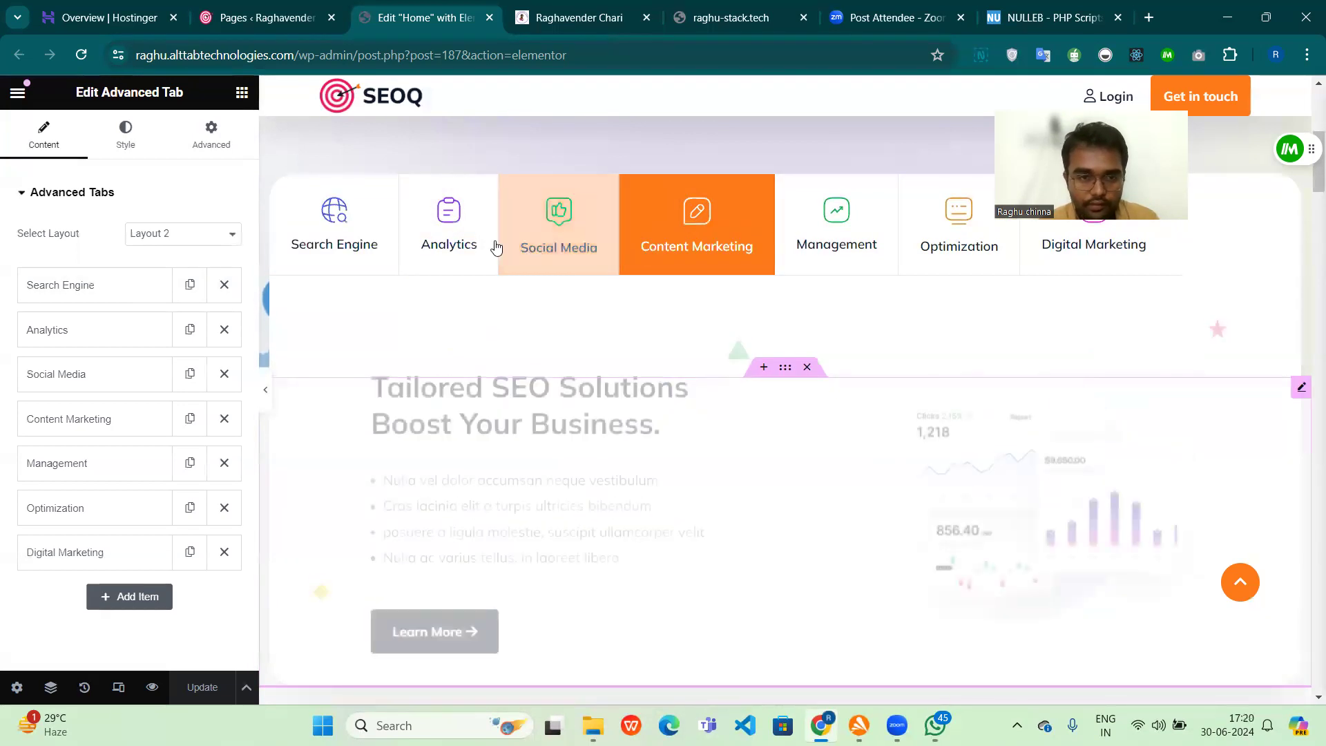
pyautogui.click(447, 249)
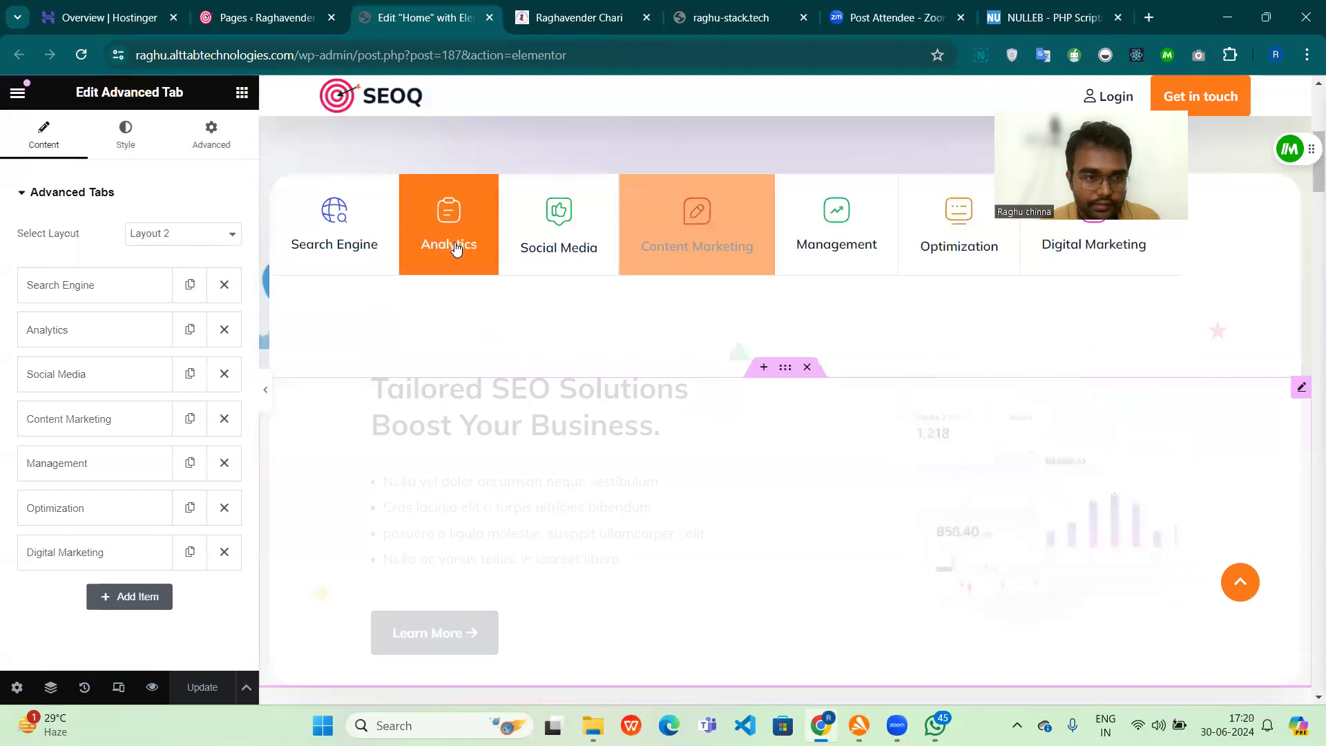
# Step: Expand the Analytics item of the Advanced Tab widget and examine its title, image and section template settings
pyautogui.click(124, 343)
pyautogui.scroll(-2, 155, 484)
pyautogui.scroll(-1, 158, 489)
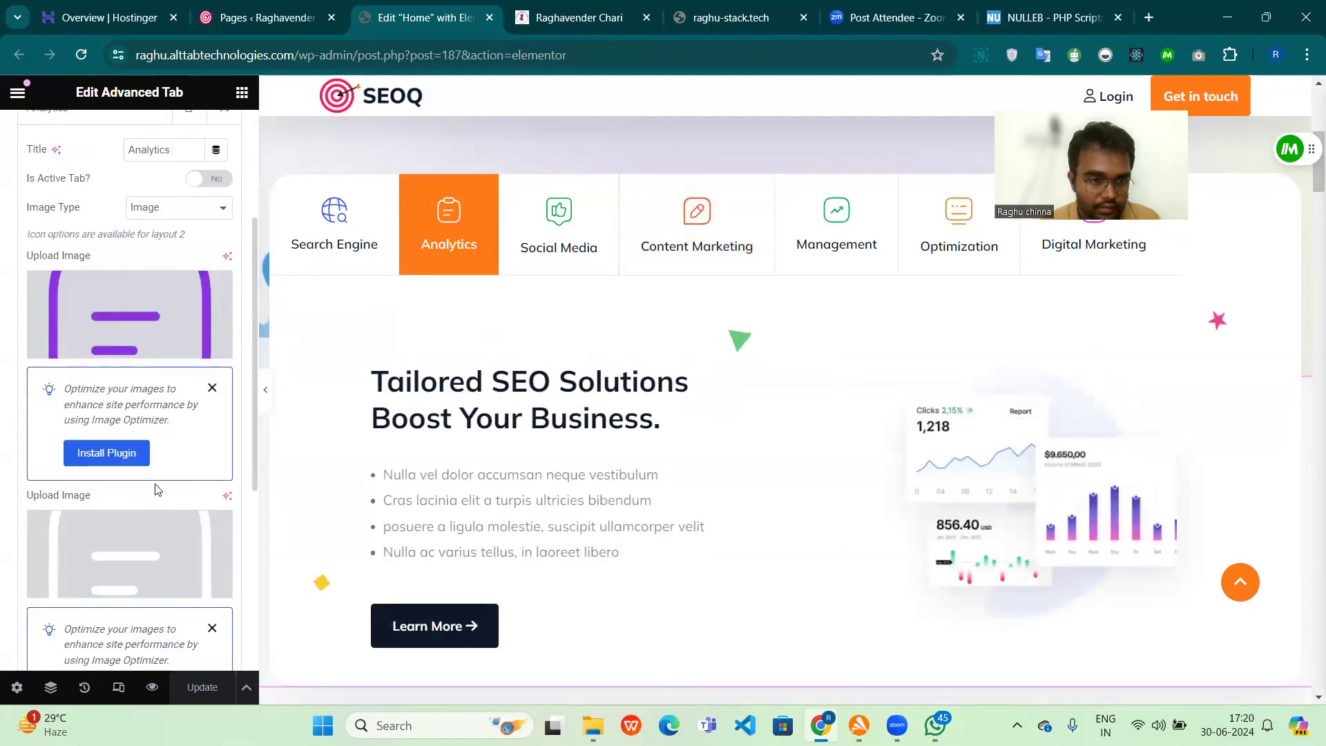
pyautogui.scroll(-5, 154, 444)
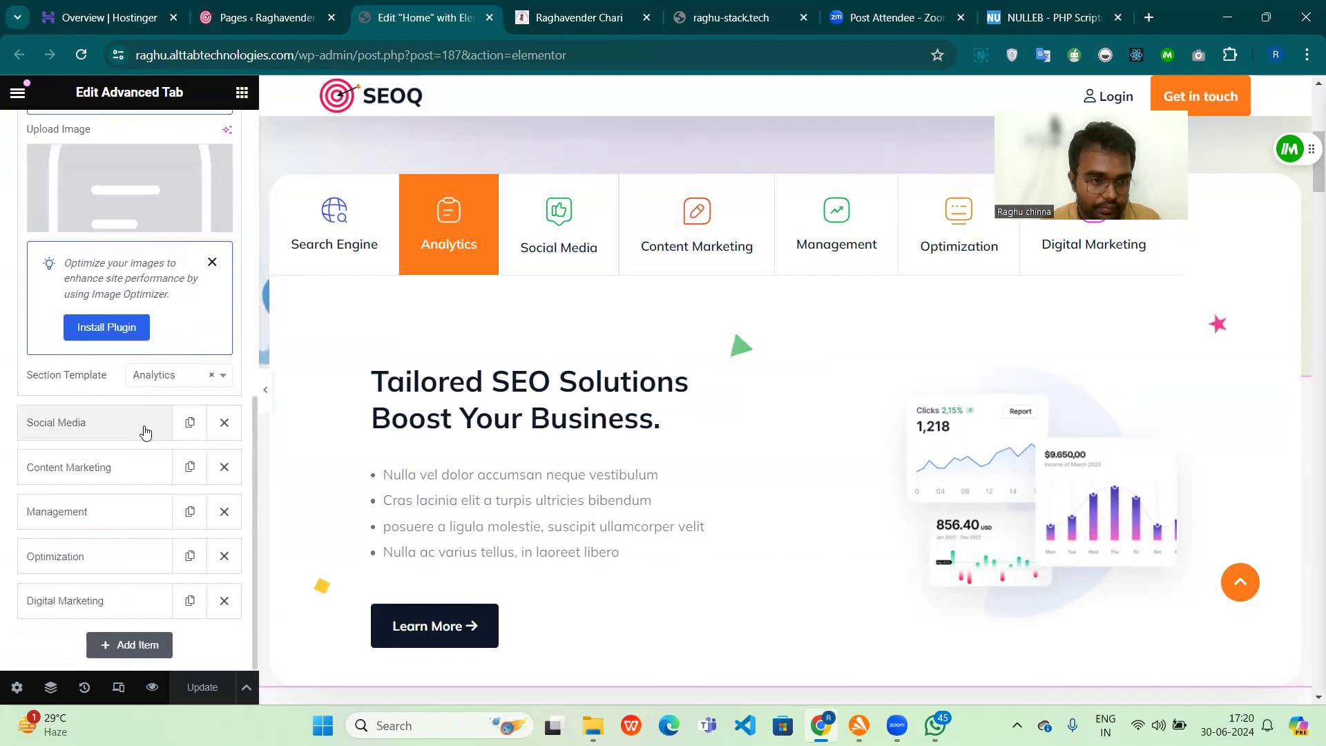
pyautogui.scroll(3, 147, 435)
pyautogui.scroll(5, 145, 428)
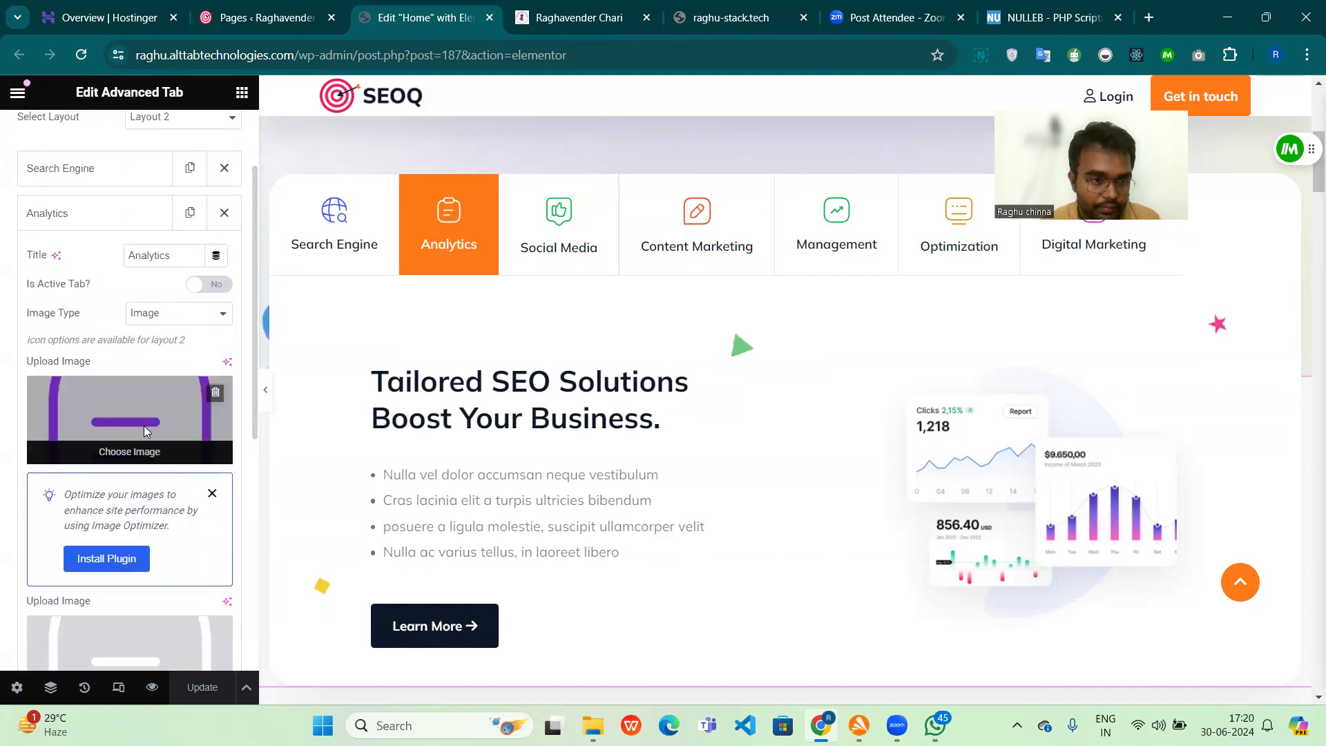
pyautogui.scroll(-3, 131, 373)
pyautogui.moveTo(156, 253)
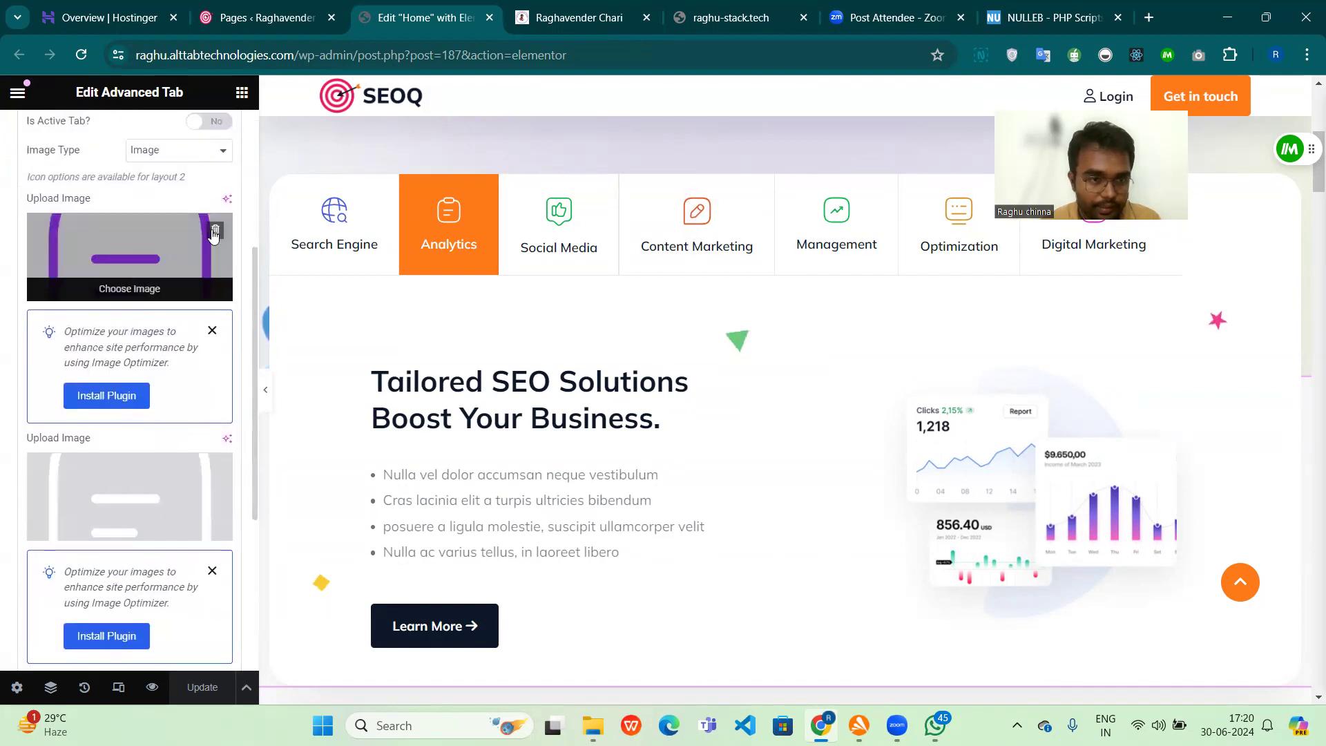
pyautogui.scroll(-4, 155, 433)
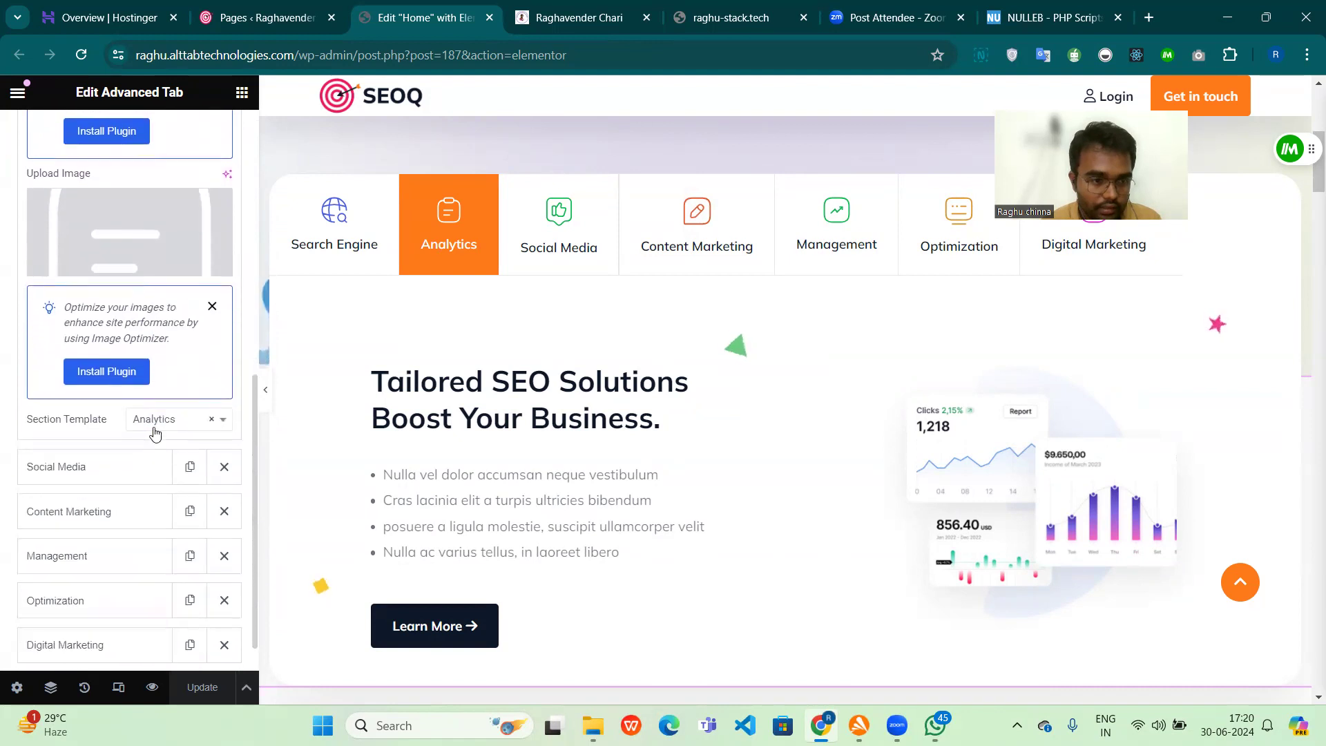
# Step: Look through the section templates available for the Analytics tab item
pyautogui.click(156, 425)
pyautogui.scroll(-5, 176, 553)
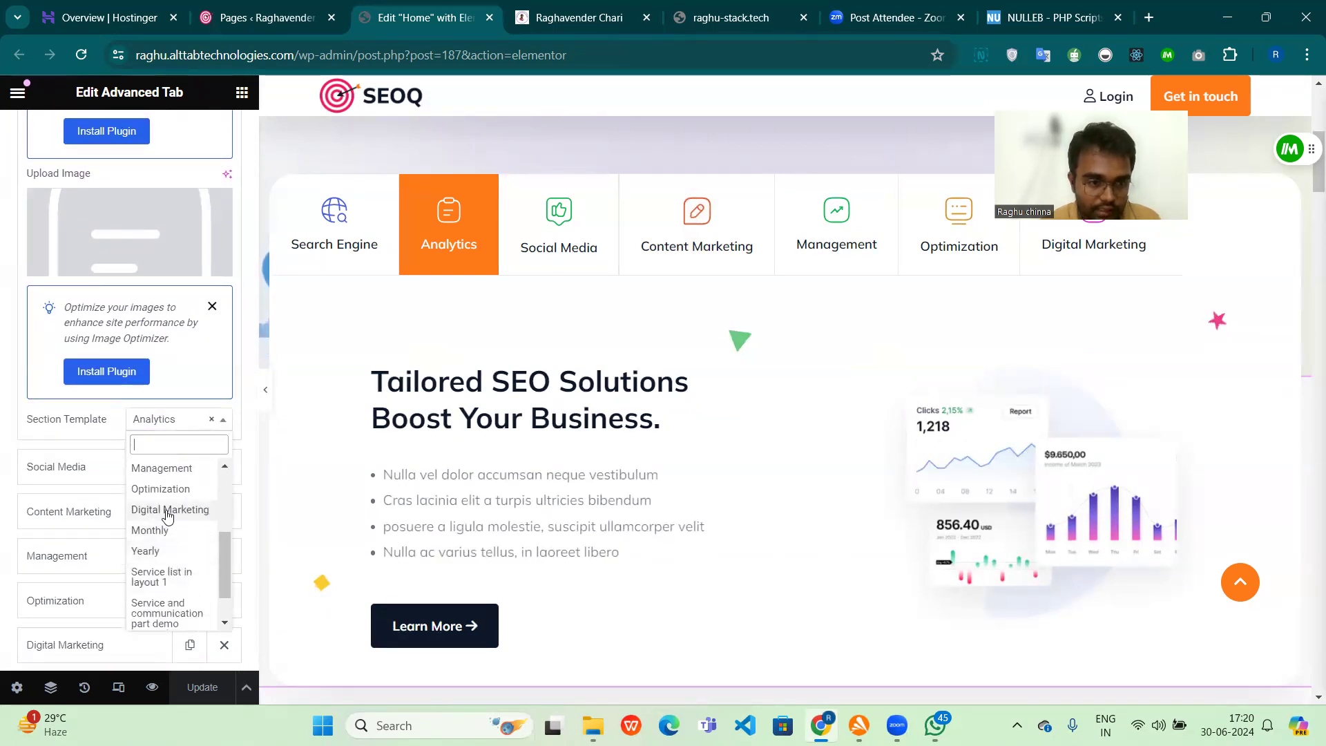
pyautogui.scroll(5, 167, 516)
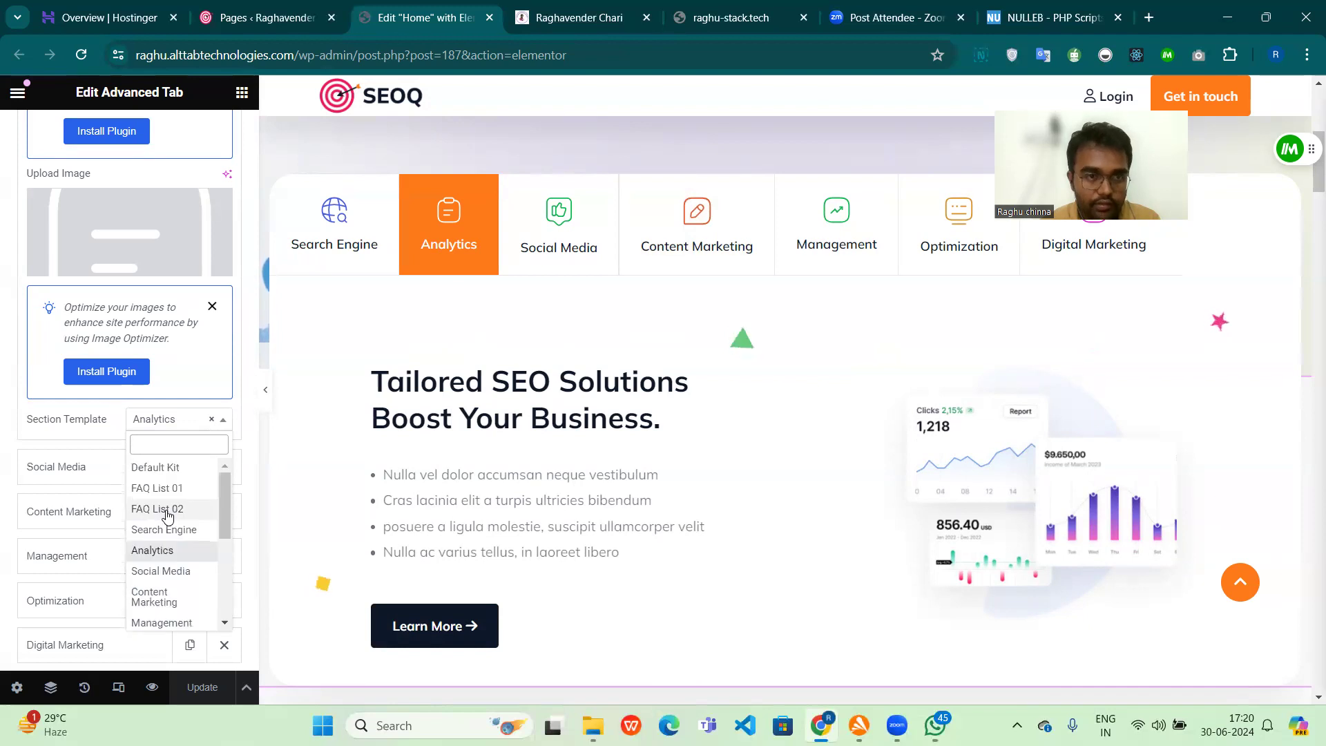
# Step: Switch to the WordPress admin and look through the list of all Services items
pyautogui.click(217, 26)
pyautogui.scroll(3, 101, 321)
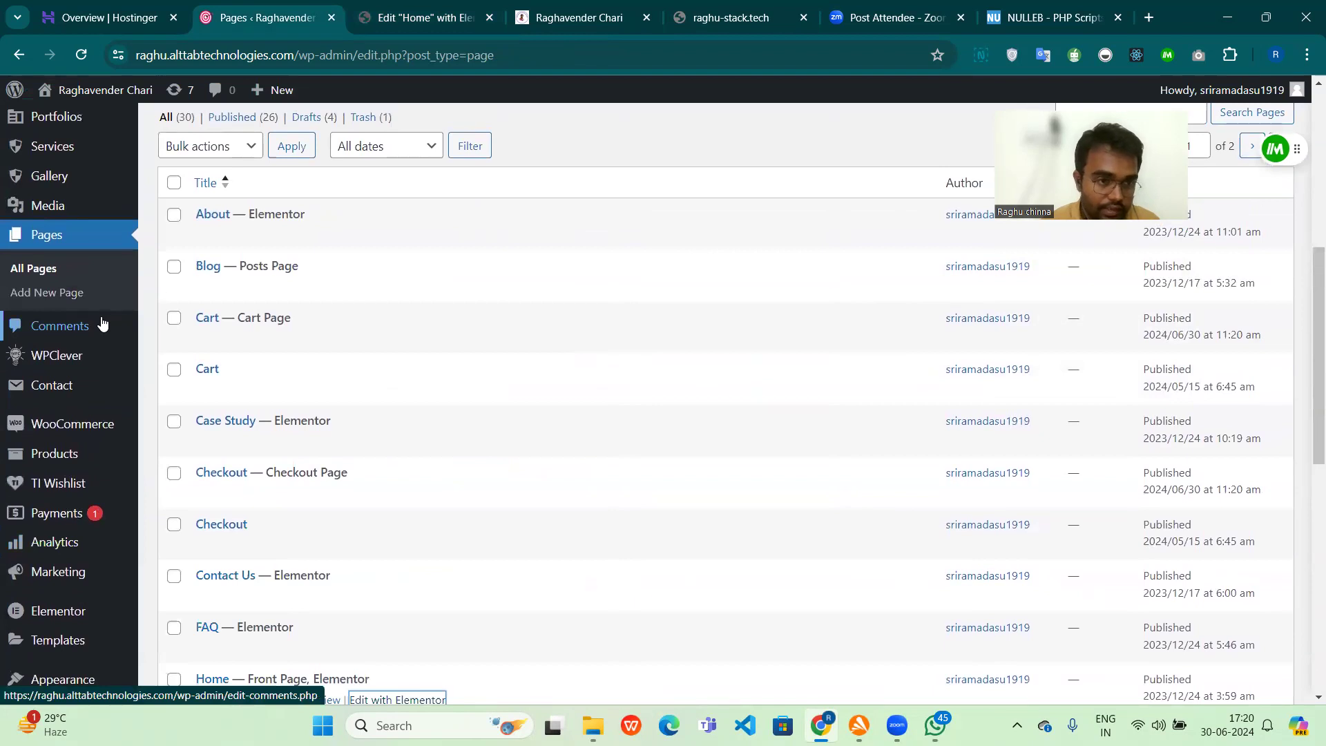
pyautogui.scroll(2, 101, 321)
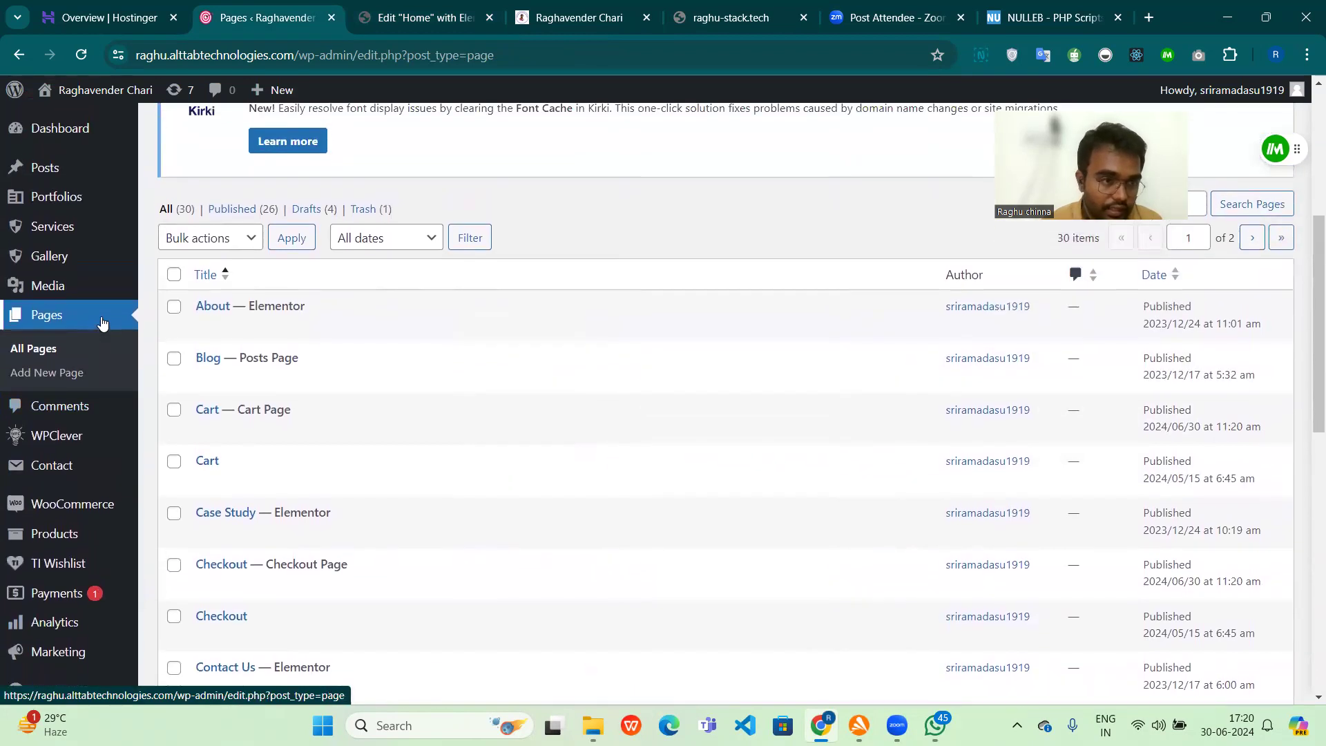
pyautogui.moveTo(69, 228)
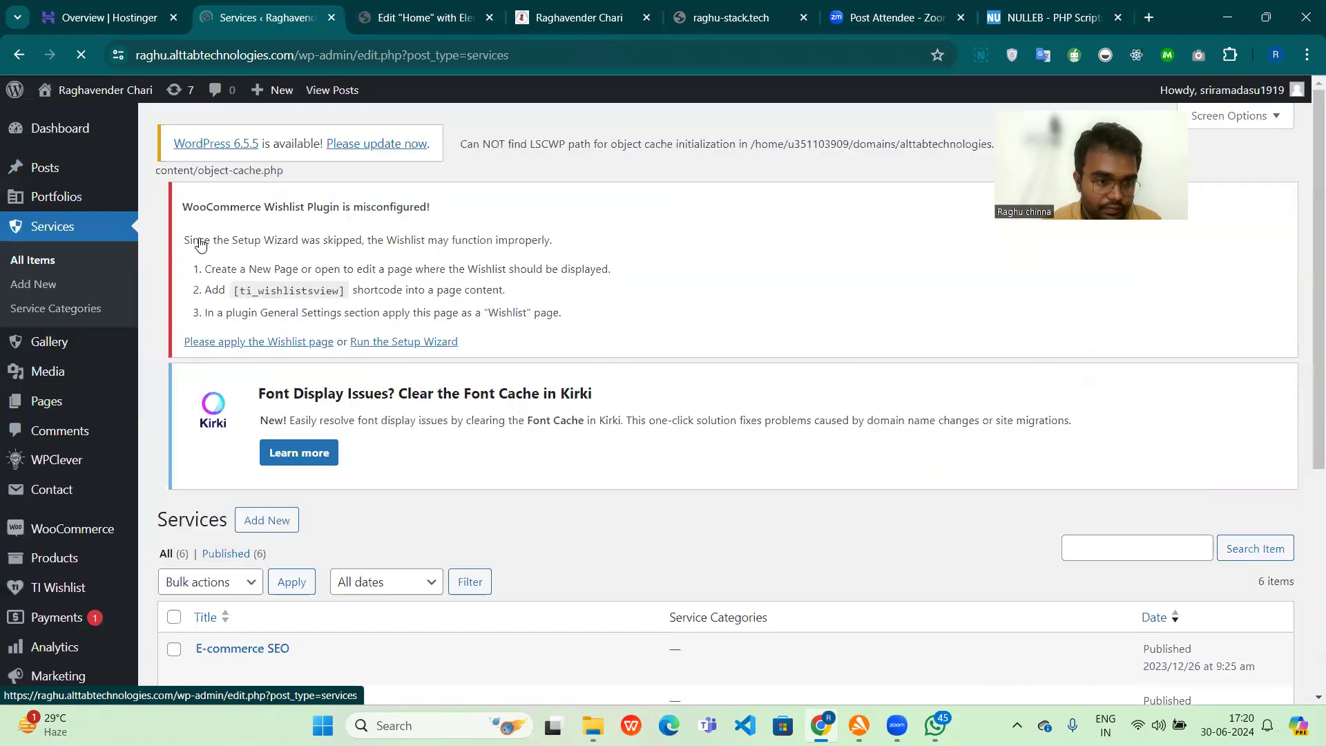
pyautogui.scroll(-5, 404, 502)
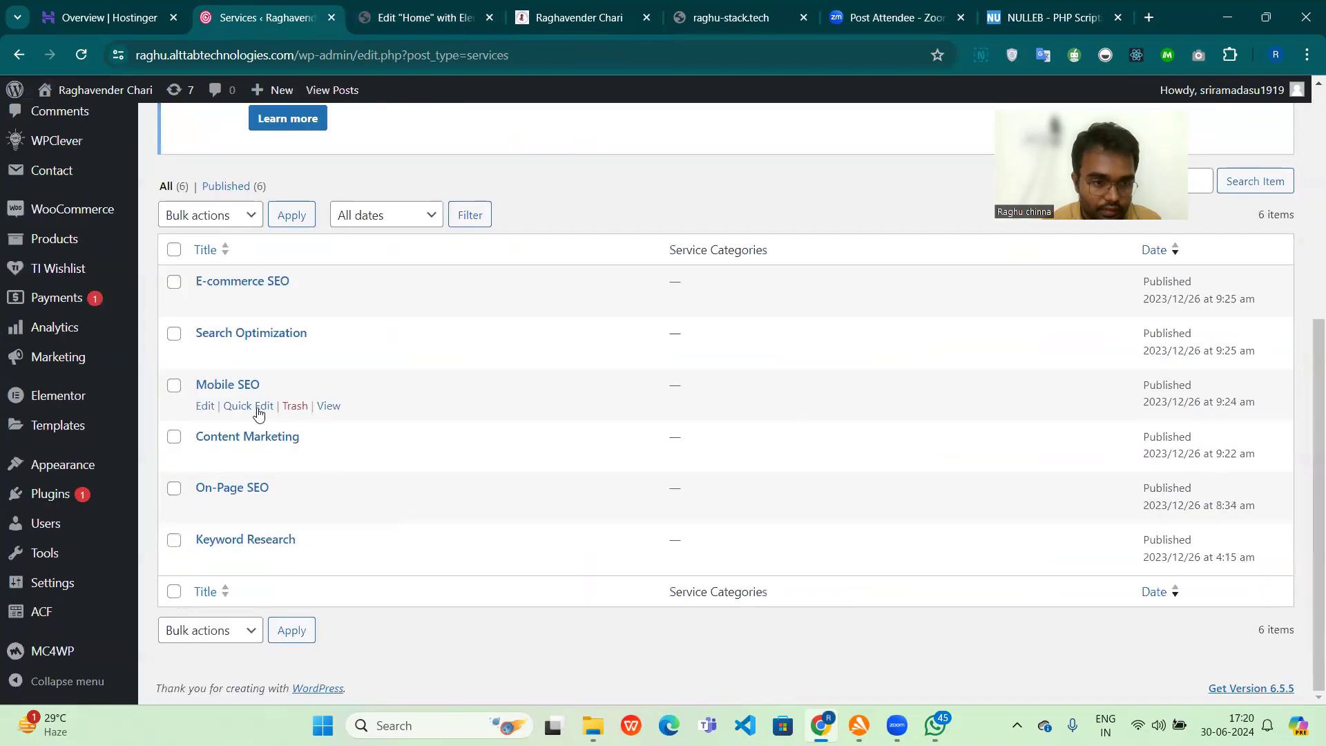
pyautogui.scroll(3, 95, 295)
pyautogui.scroll(3, 95, 296)
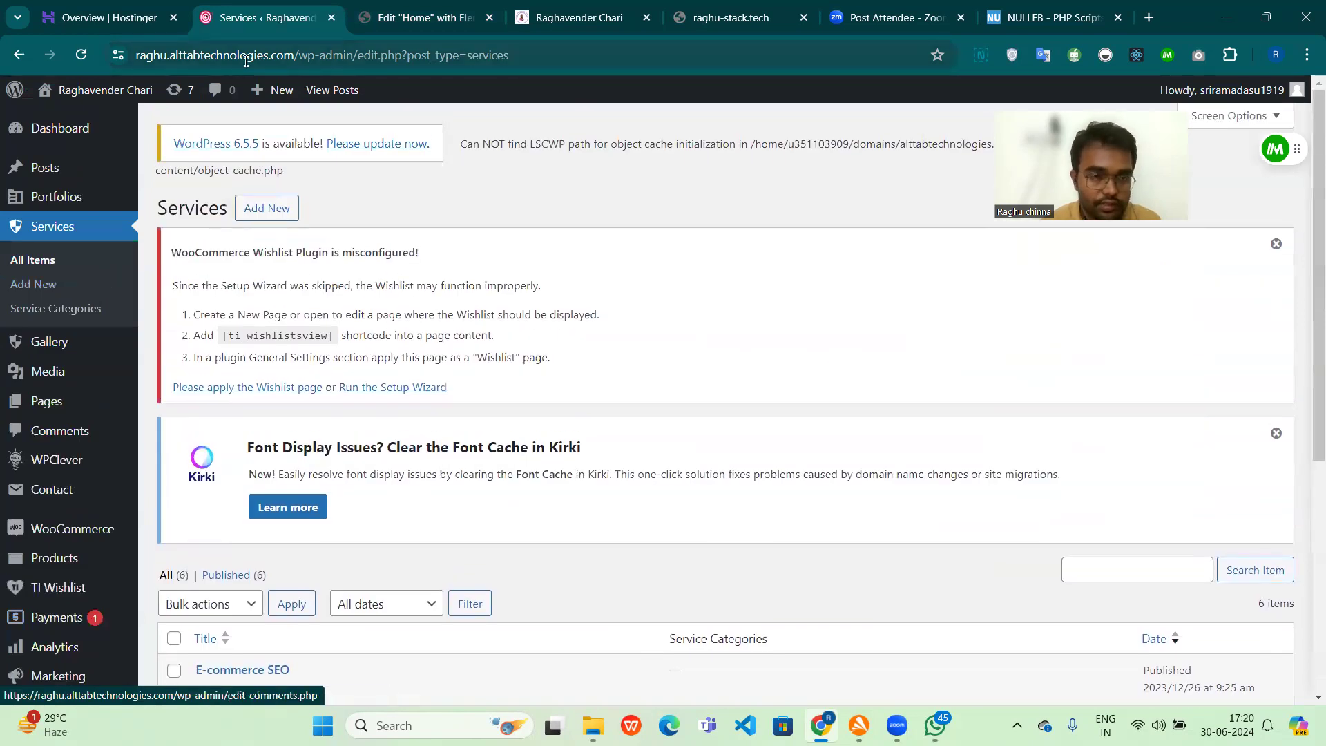
# Step: Return to the Elementor editor and open the container around the "Recover From Google Penalties with SEO." section, collapsing its container settings
pyautogui.hotkey('ctrl', 'Tab')
pyautogui.scroll(2, 161, 407)
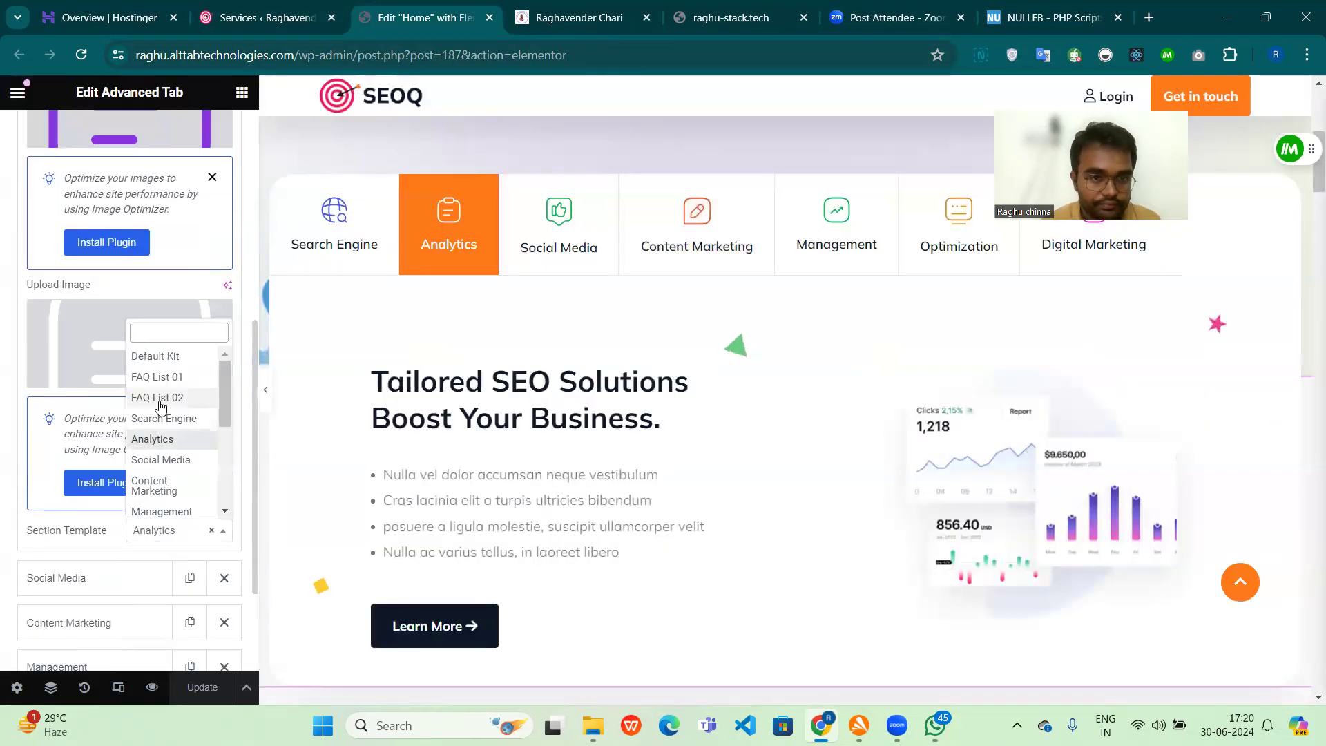
pyautogui.scroll(-10, 609, 374)
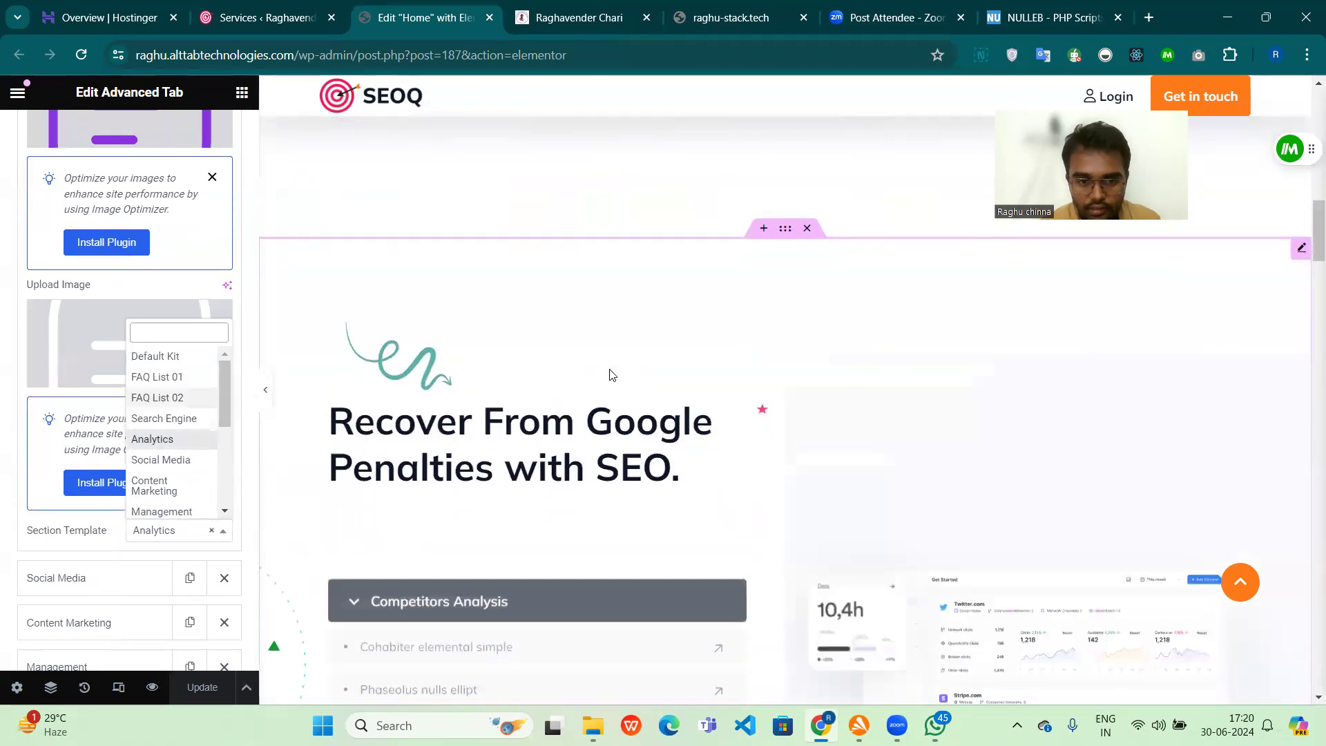
pyautogui.click(786, 227)
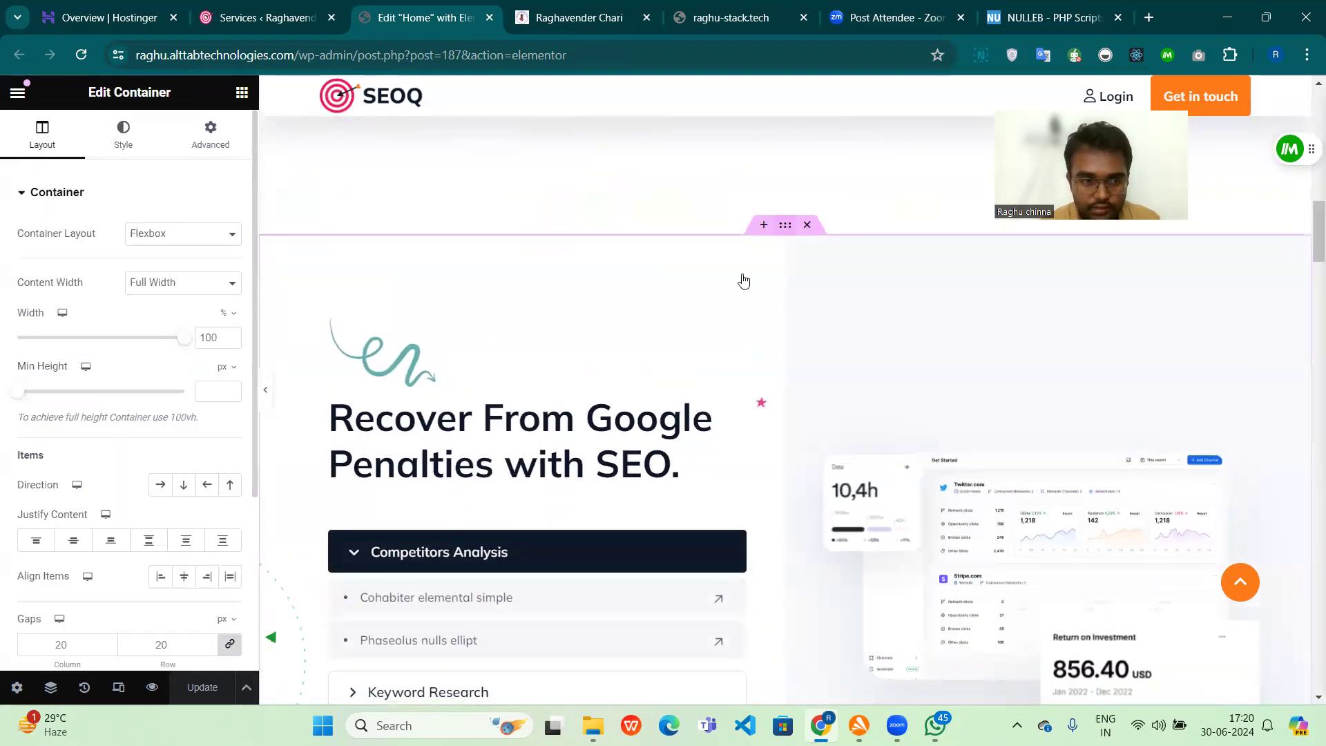
pyautogui.click(18, 202)
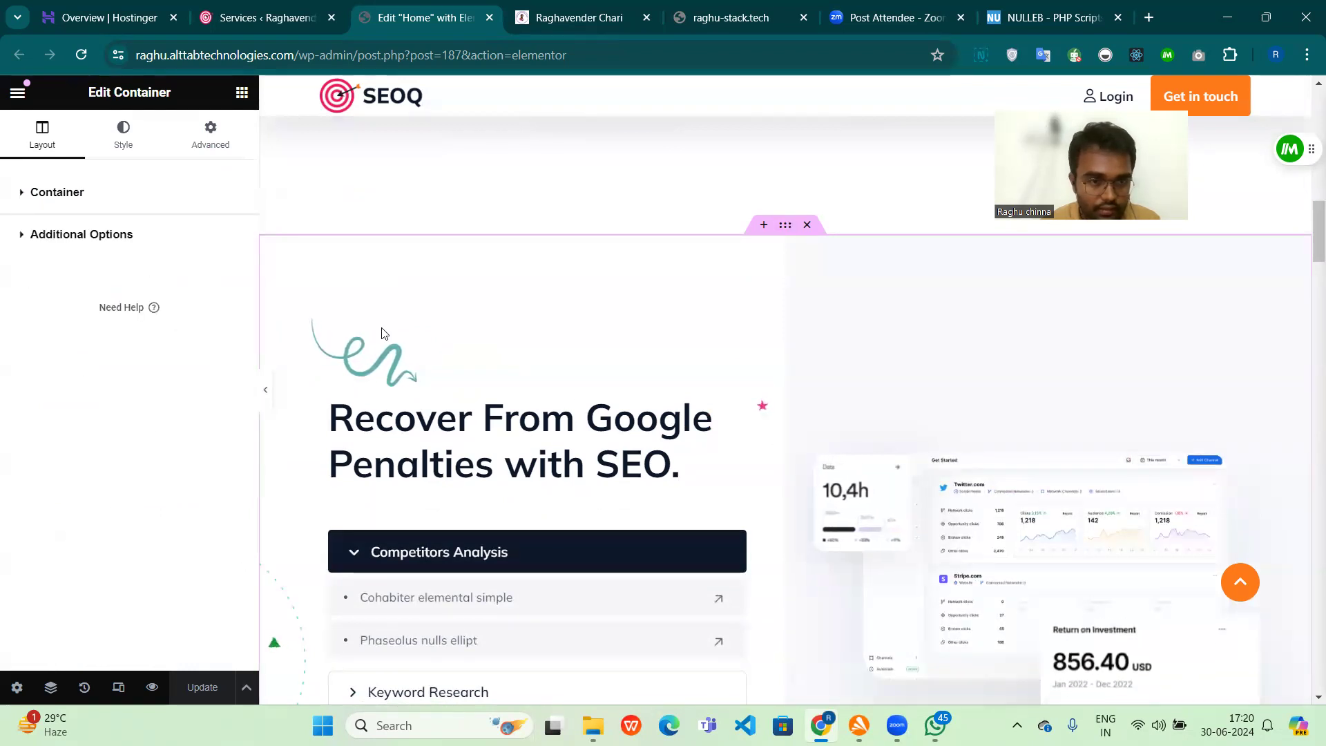
# Step: Open the Faq widget for editing and check the title in its title and description settings
pyautogui.click(1299, 247)
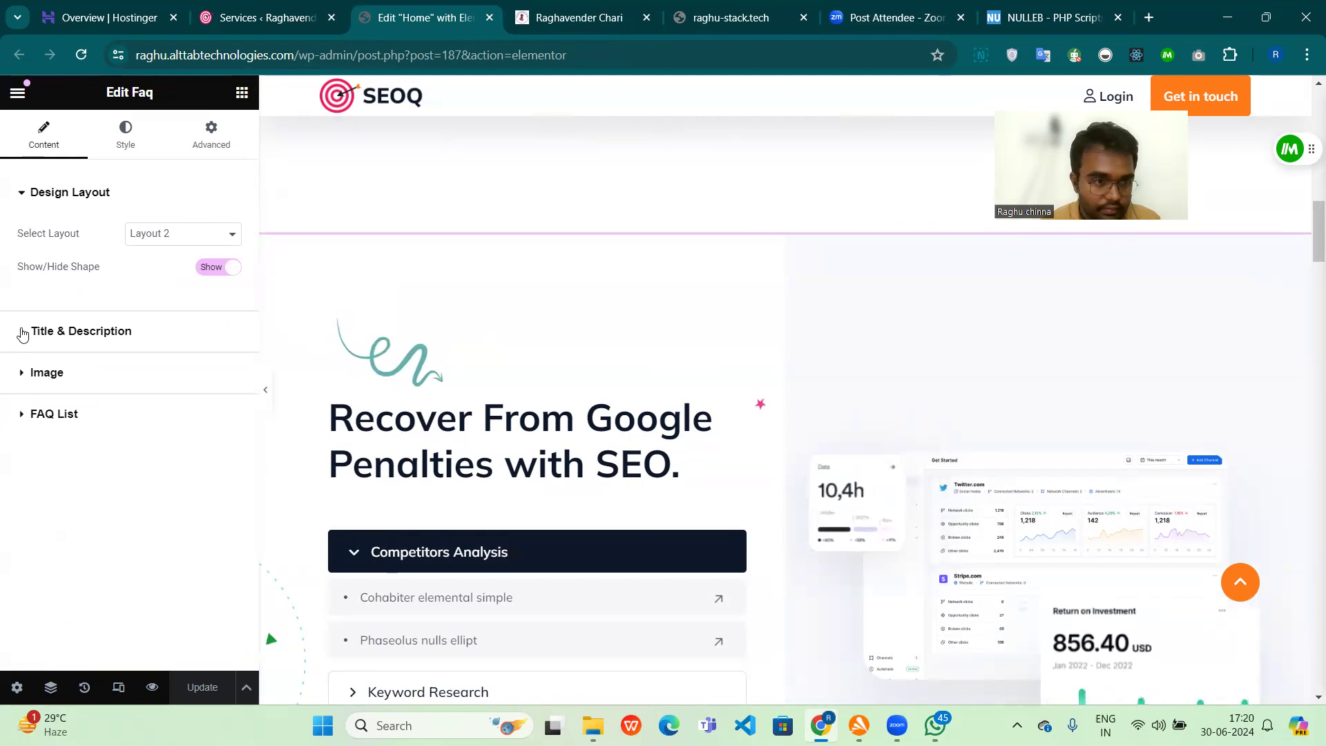
pyautogui.click(22, 329)
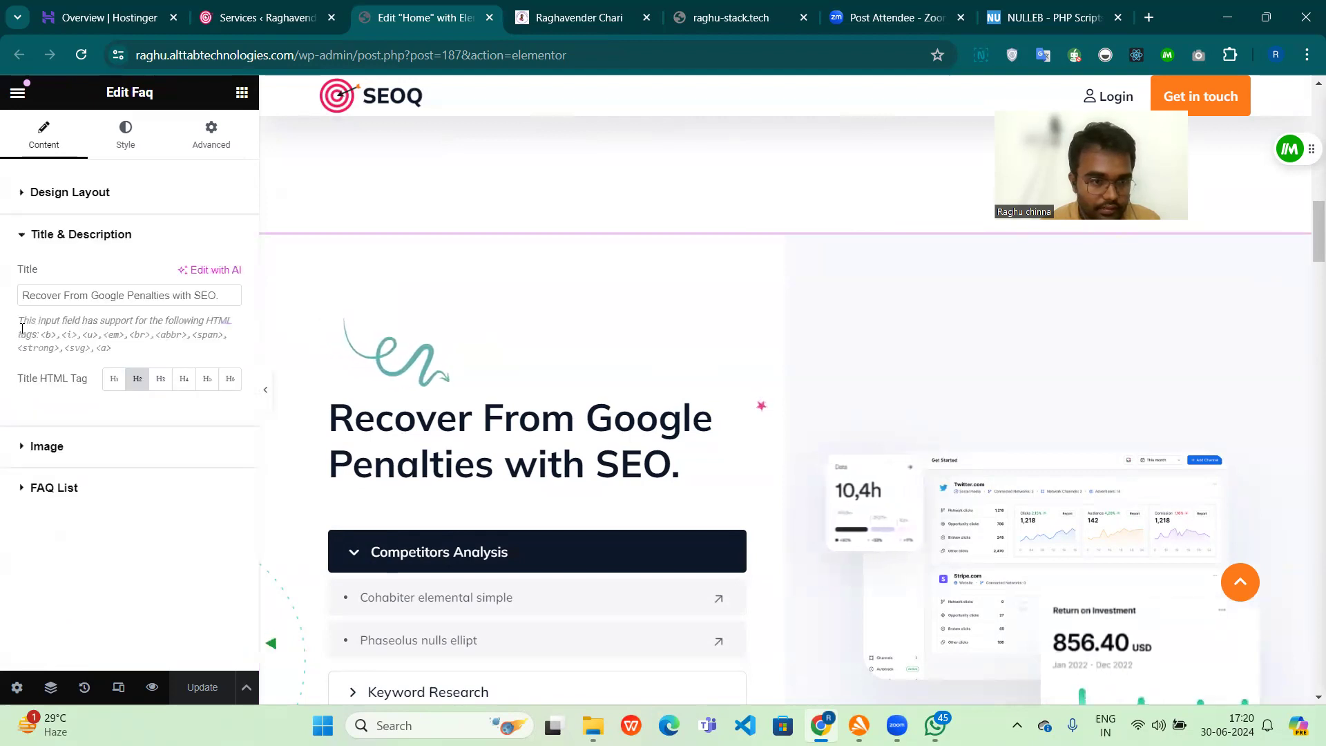
pyautogui.tripleClick(112, 292)
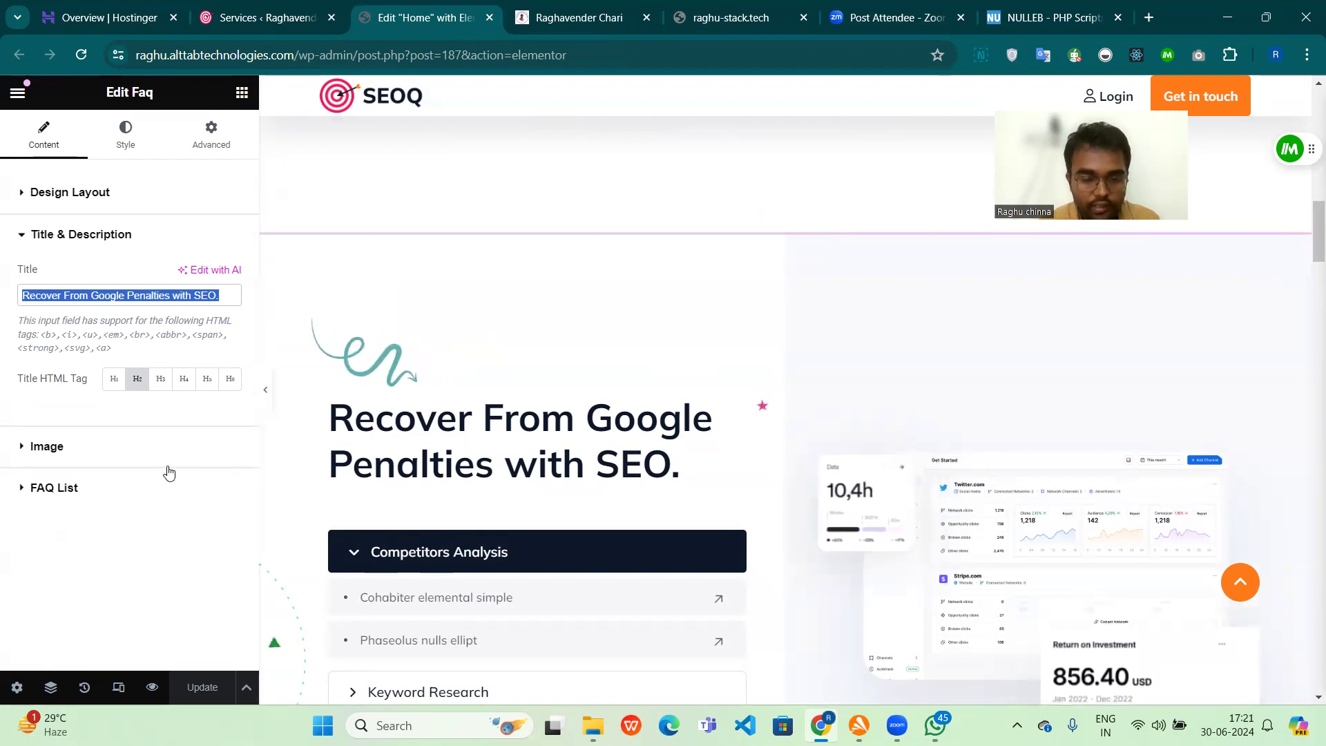
# Step: Add a fifth item to the widget's FAQ list and title it "HOW TO RANK WORDPRESS WEBSITE"
pyautogui.click(229, 495)
pyautogui.scroll(-2, 337, 492)
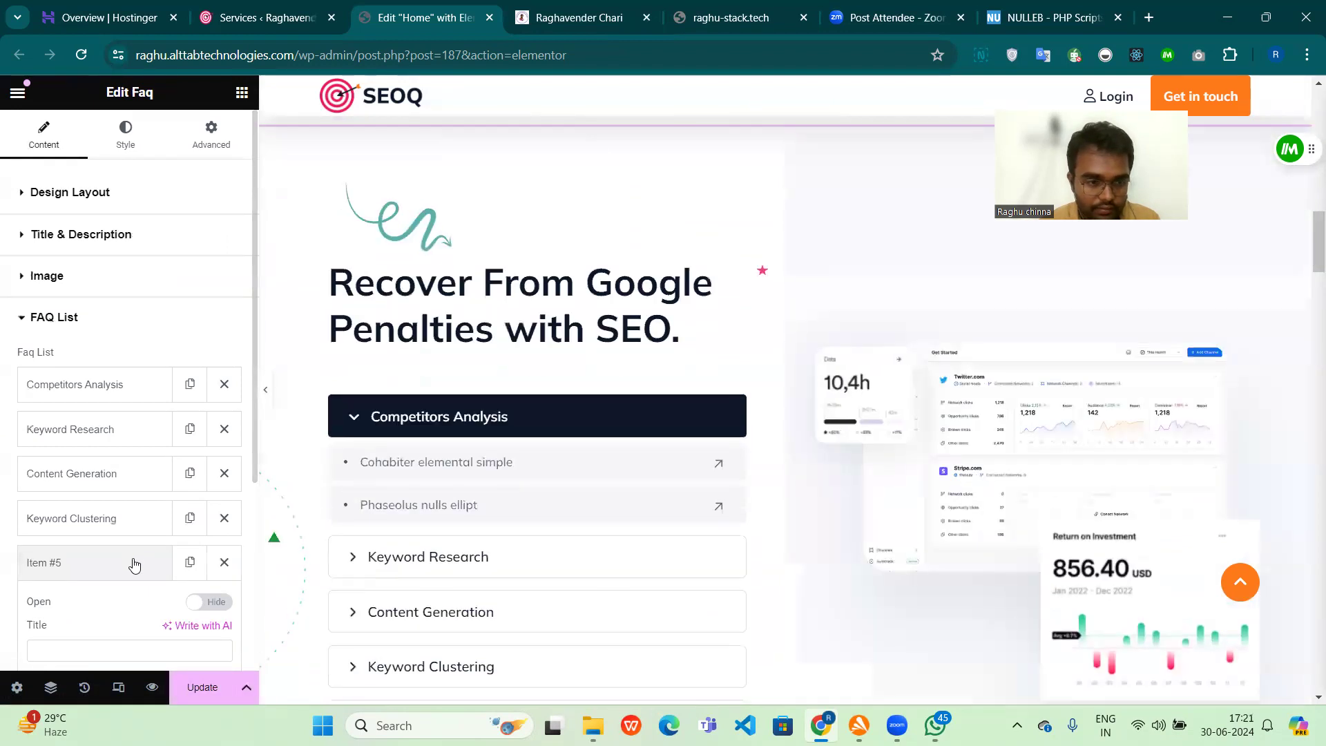
pyautogui.scroll(-2, 131, 561)
pyautogui.click(81, 504)
pyautogui.write('HOW TO RANK')
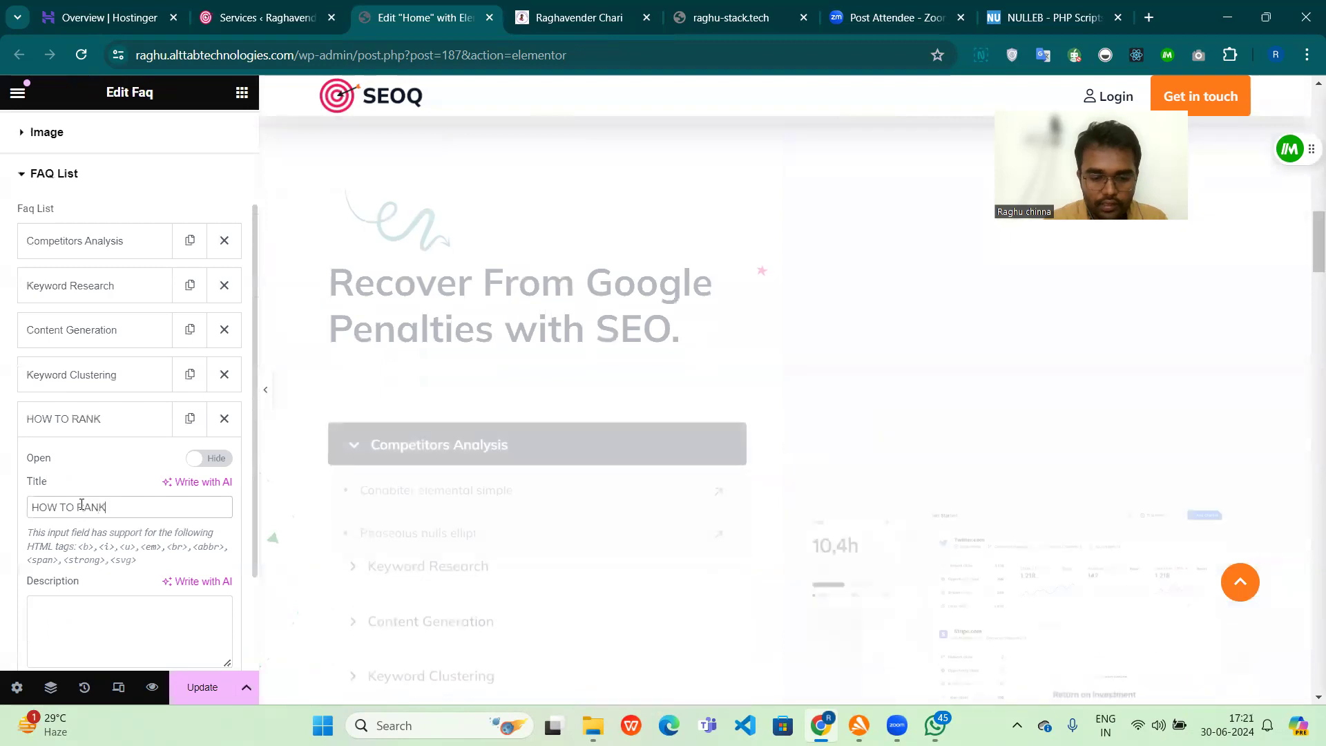
pyautogui.write(' WORDPRESS WEBSITE')
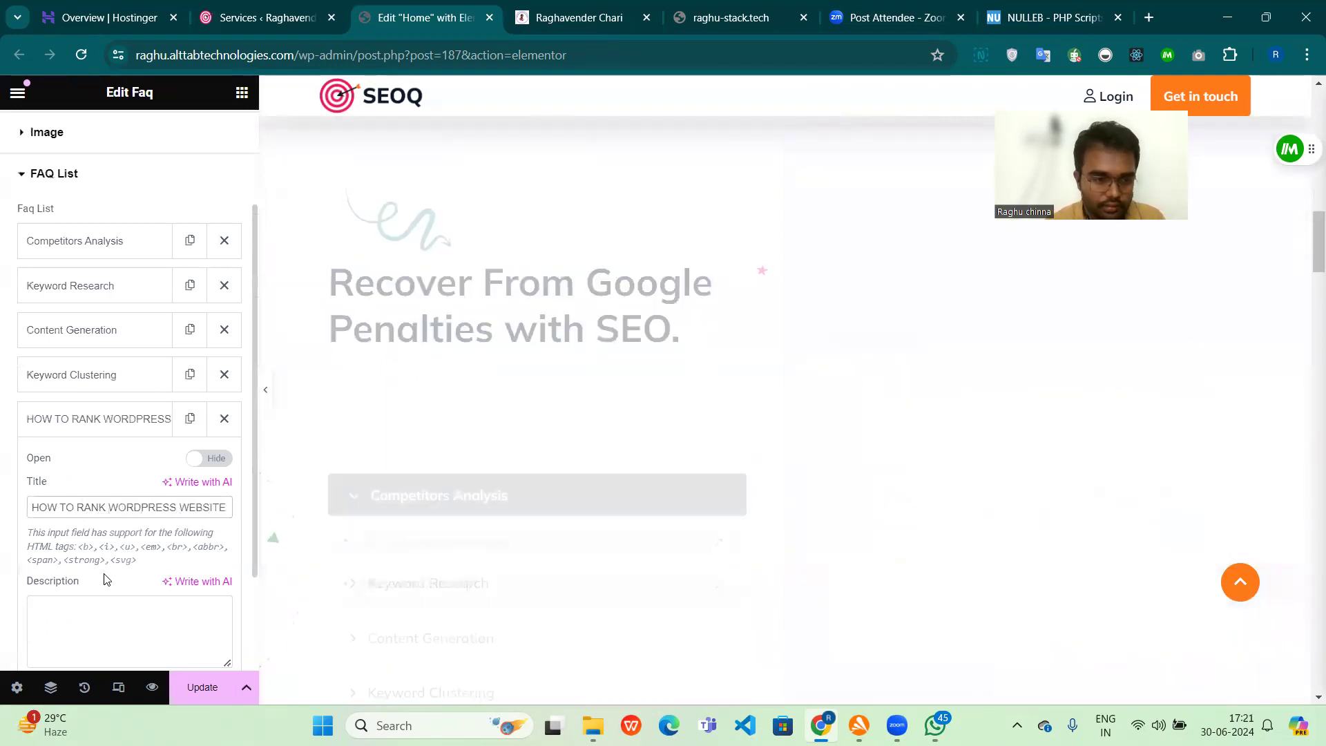
# Step: Try pasting the clipboard content as the new FAQ item's description and check the item in the page preview
pyautogui.click(80, 615)
pyautogui.moveTo(147, 564); pyautogui.dragTo(19, 537)
pyautogui.click(77, 607)
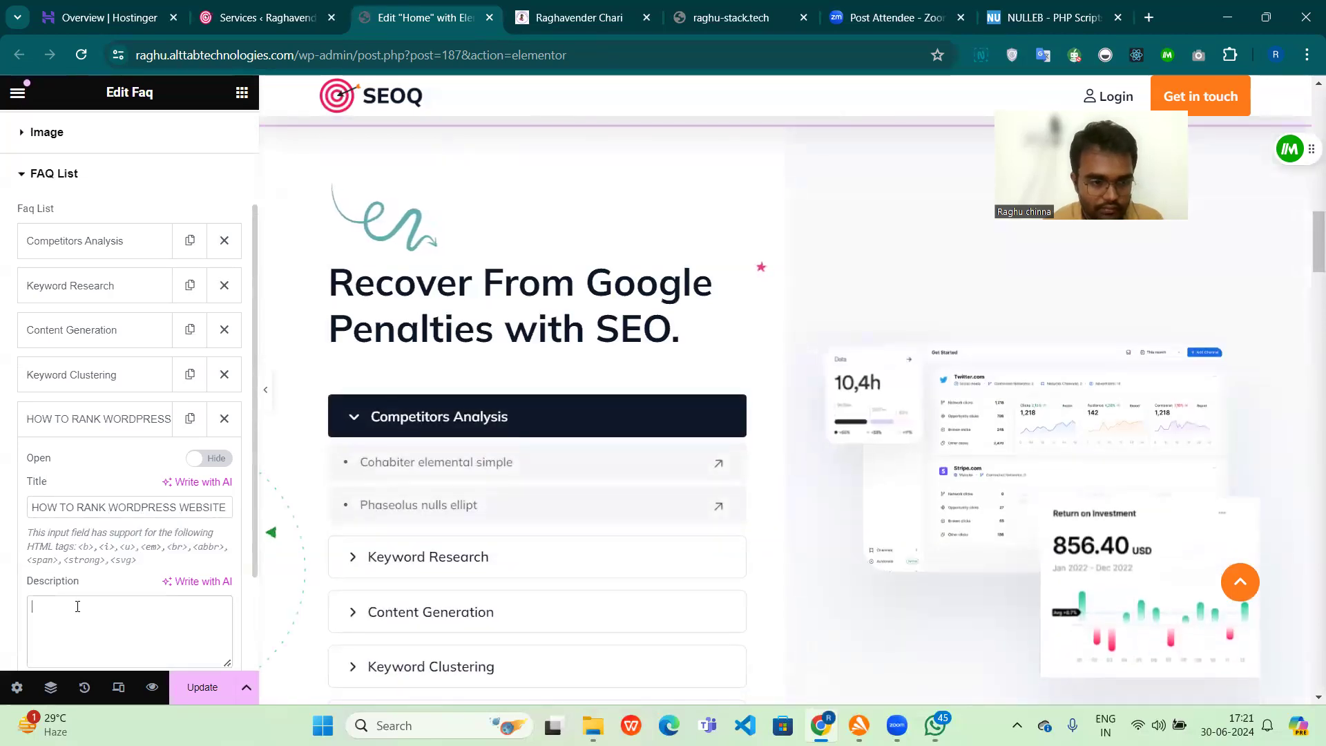
pyautogui.hotkey('ctrl', 'v')
pyautogui.scroll(-3, 373, 530)
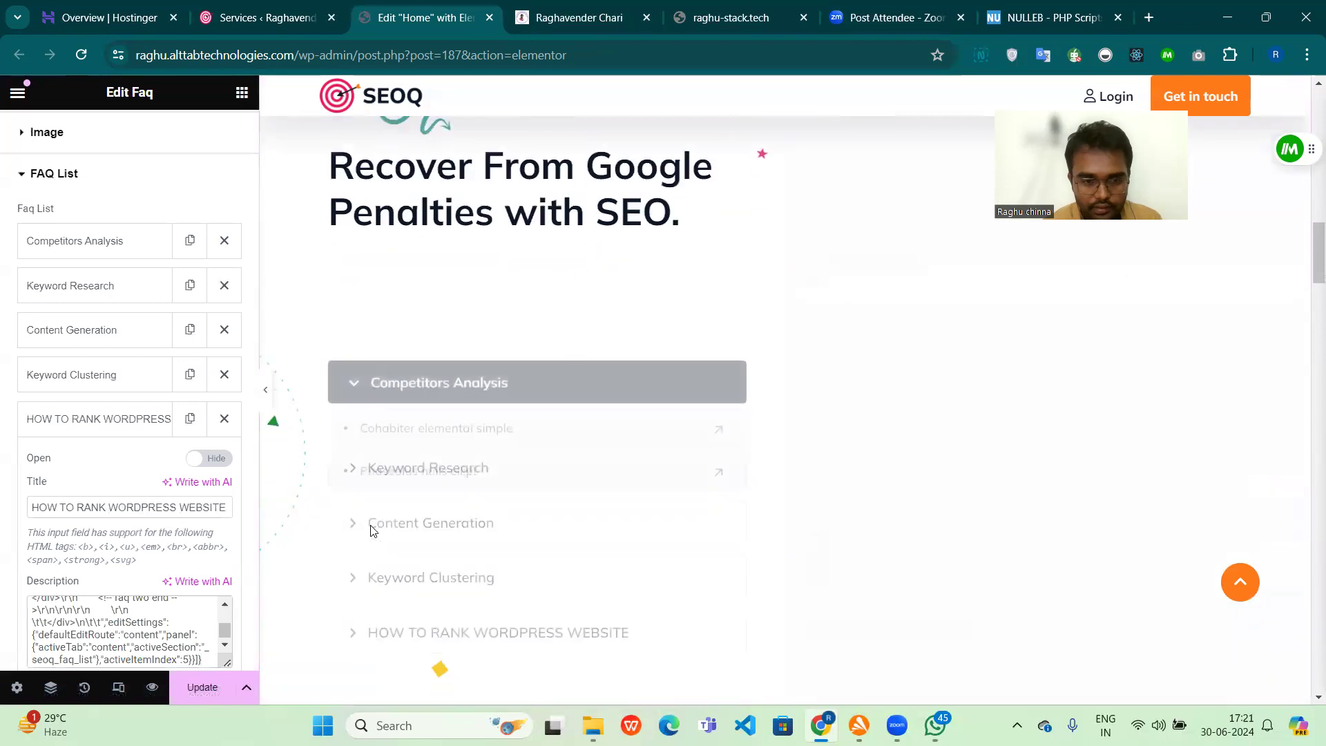
pyautogui.click(354, 526)
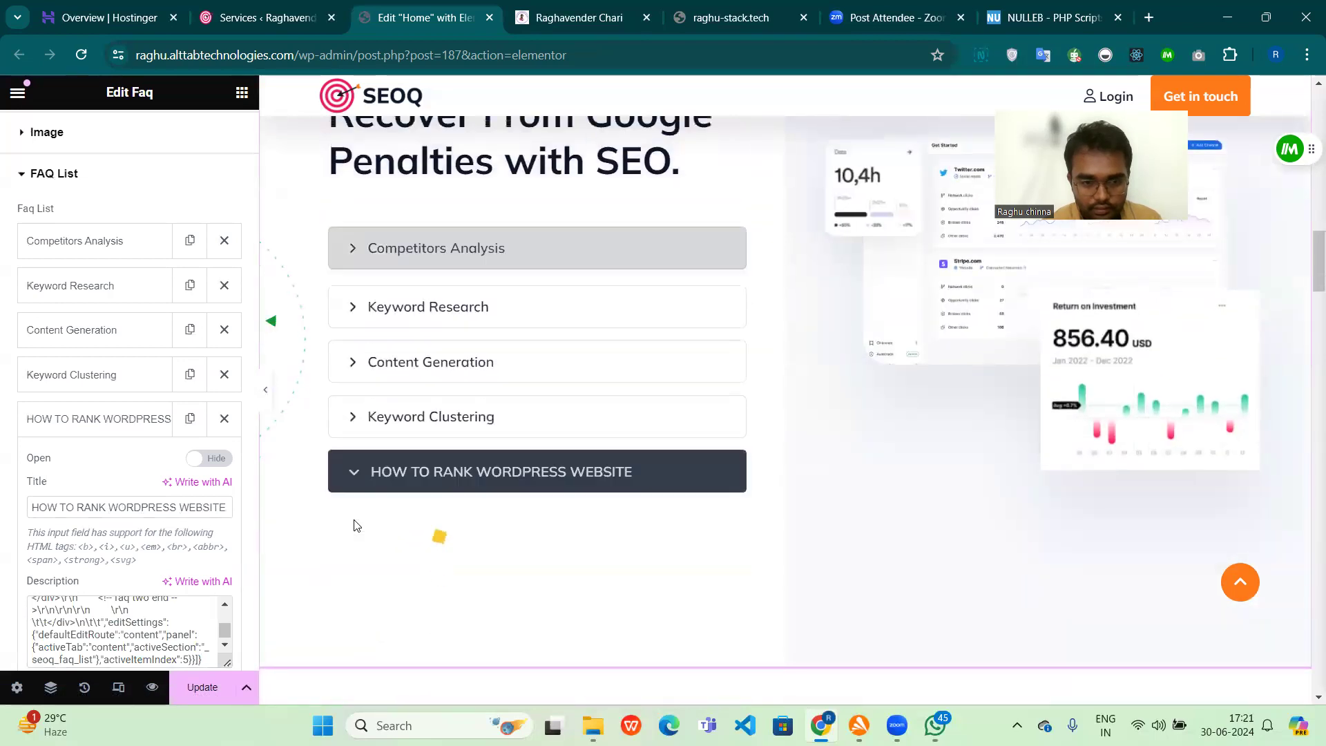
pyautogui.click(349, 474)
# Step: Replace the new FAQ item's description with "GKUgakudgsuldgsl figqdfilugeqfliu", preview the item and update the page
pyautogui.click(157, 619)
pyautogui.write('a')
pyautogui.hotkey('ctrl', 'a')
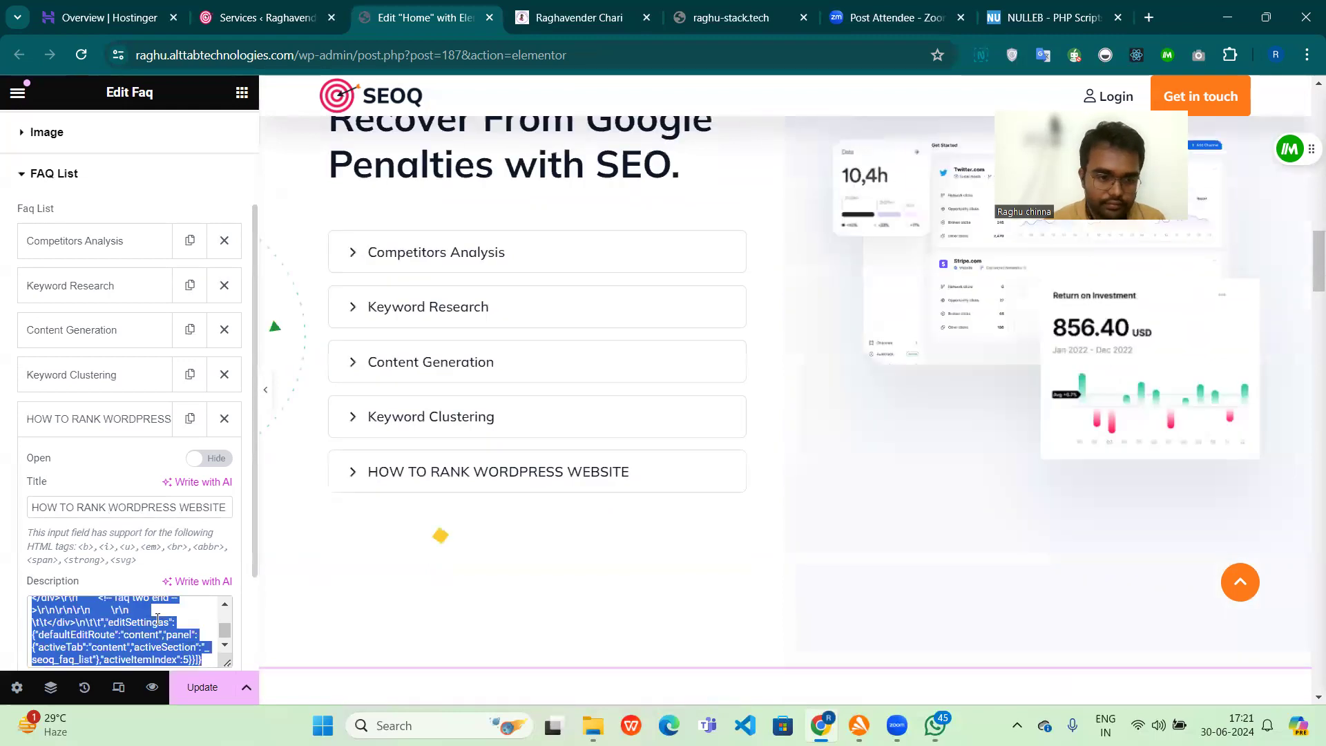
pyautogui.press('BackSpace')
pyautogui.write('GKUgakudgsuldgsl figqdfilugeqfliu')
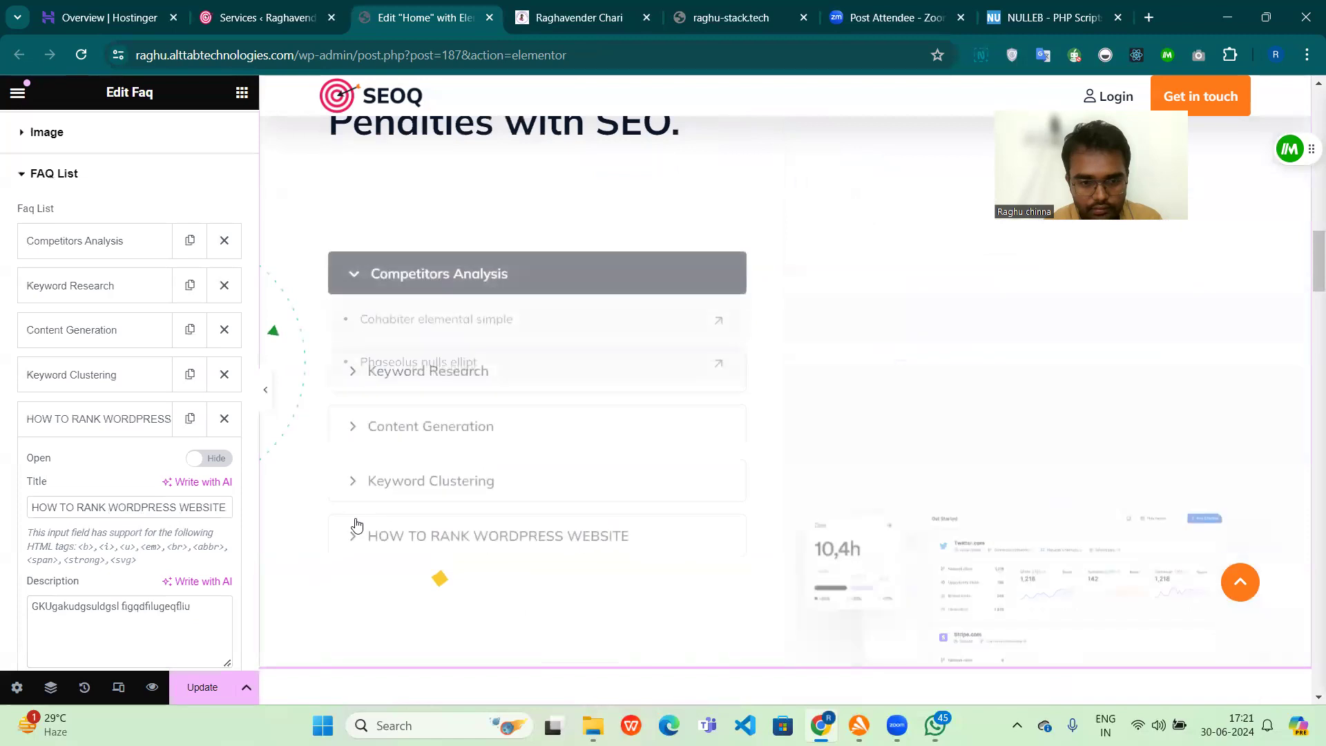
pyautogui.click(356, 525)
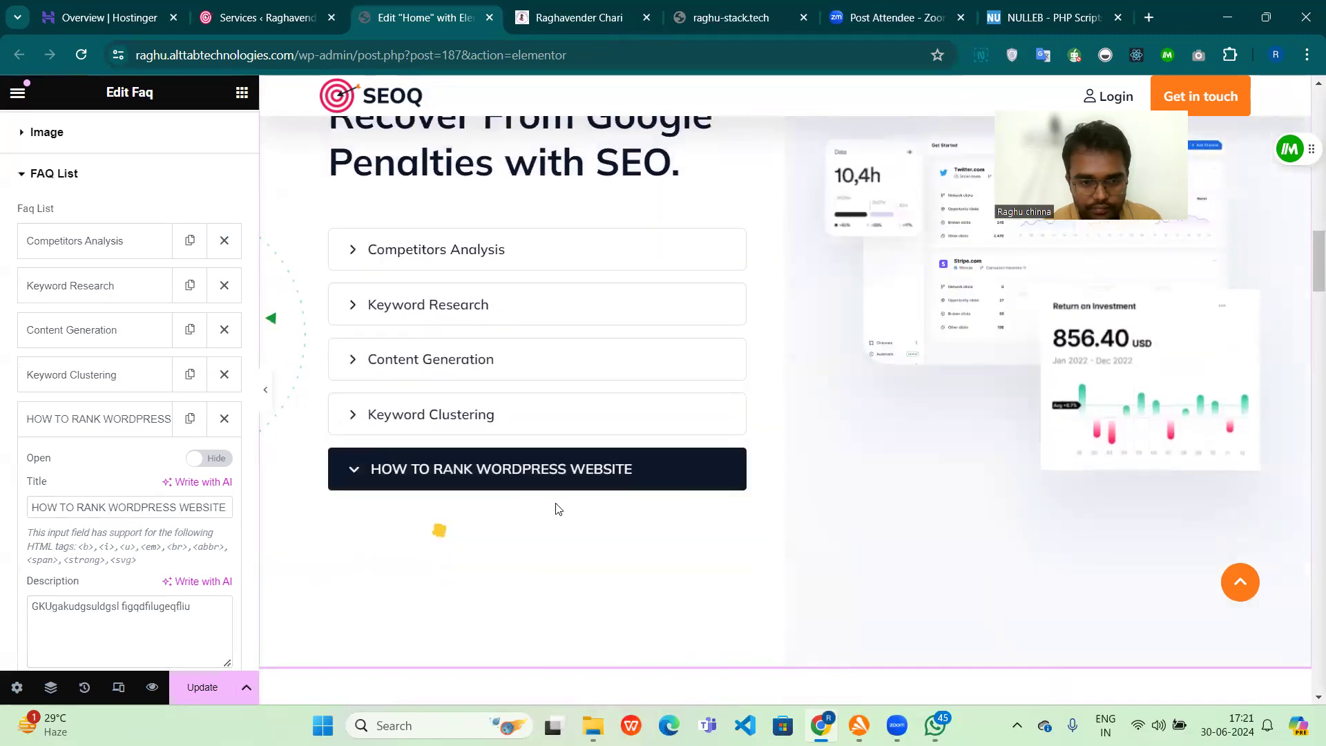
pyautogui.click(203, 684)
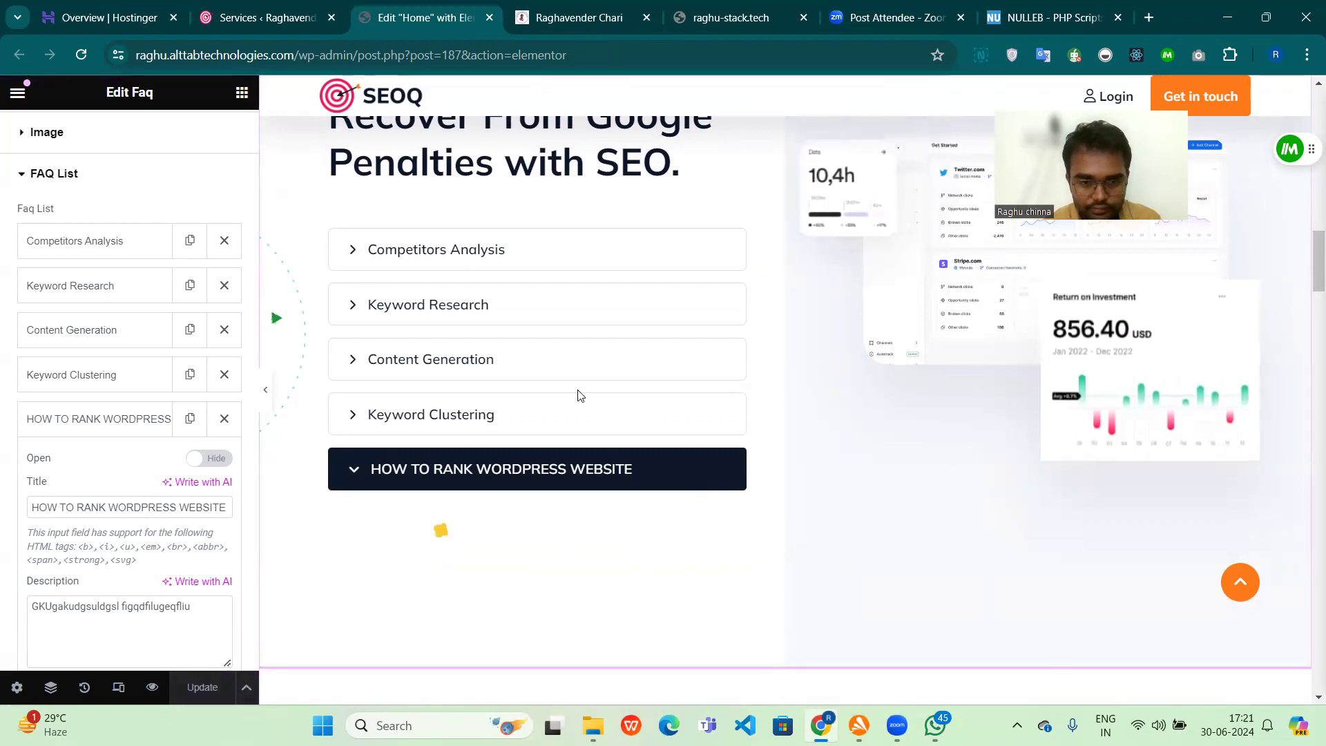
# Step: Check the pricing section's container layout settings, then open its Faq widget for editing
pyautogui.scroll(-5, 579, 394)
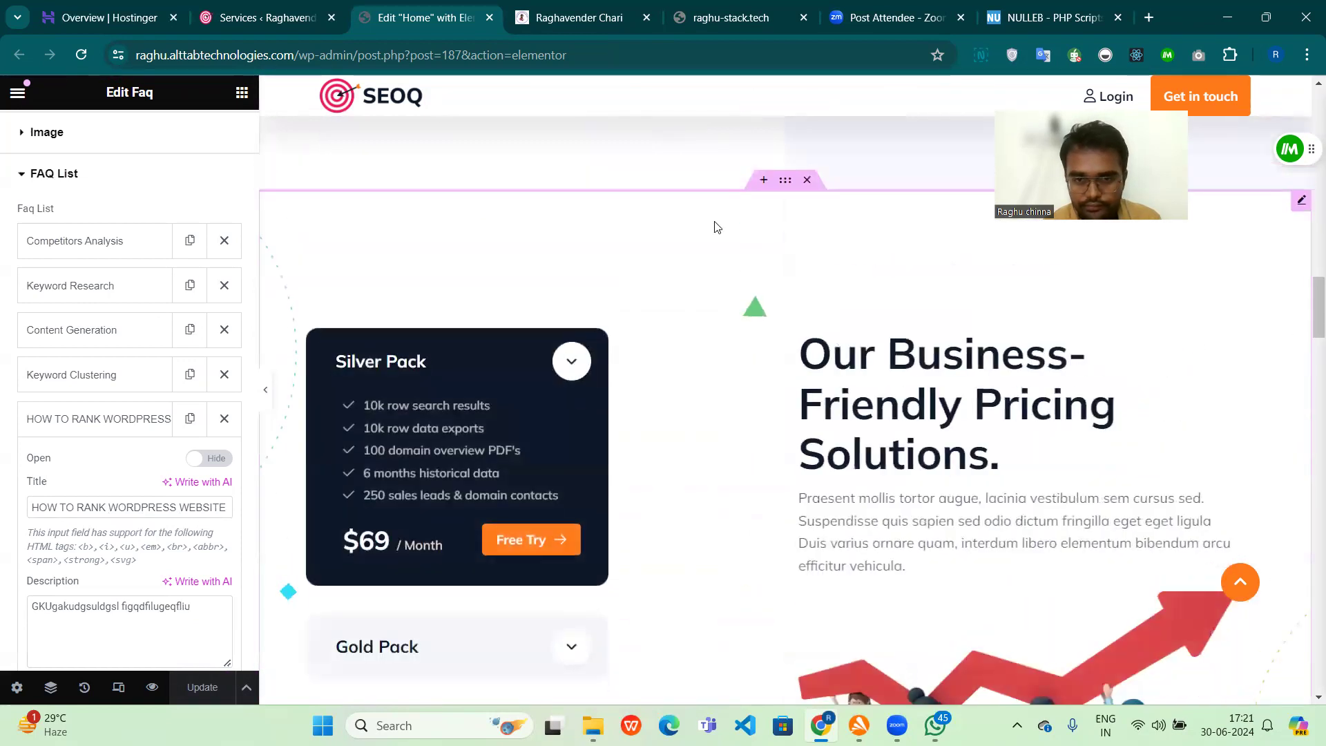
pyautogui.click(789, 185)
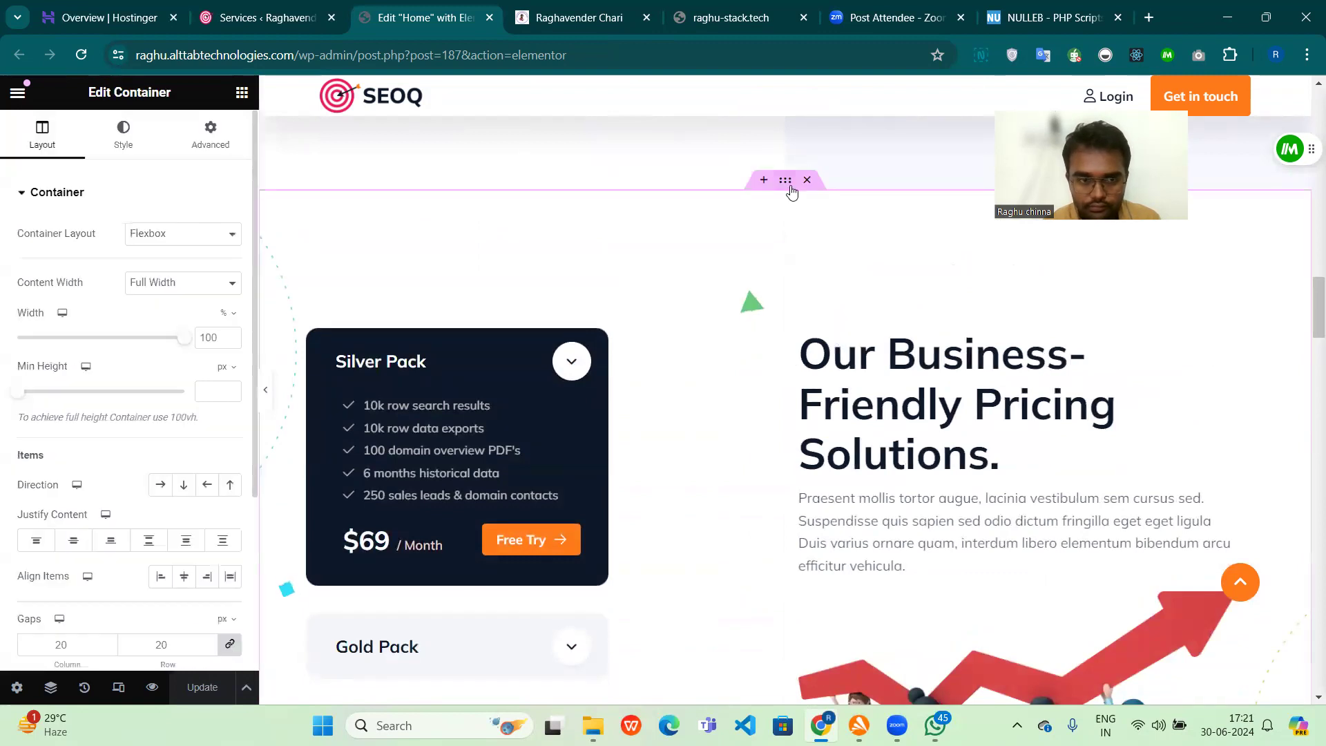
pyautogui.click(20, 196)
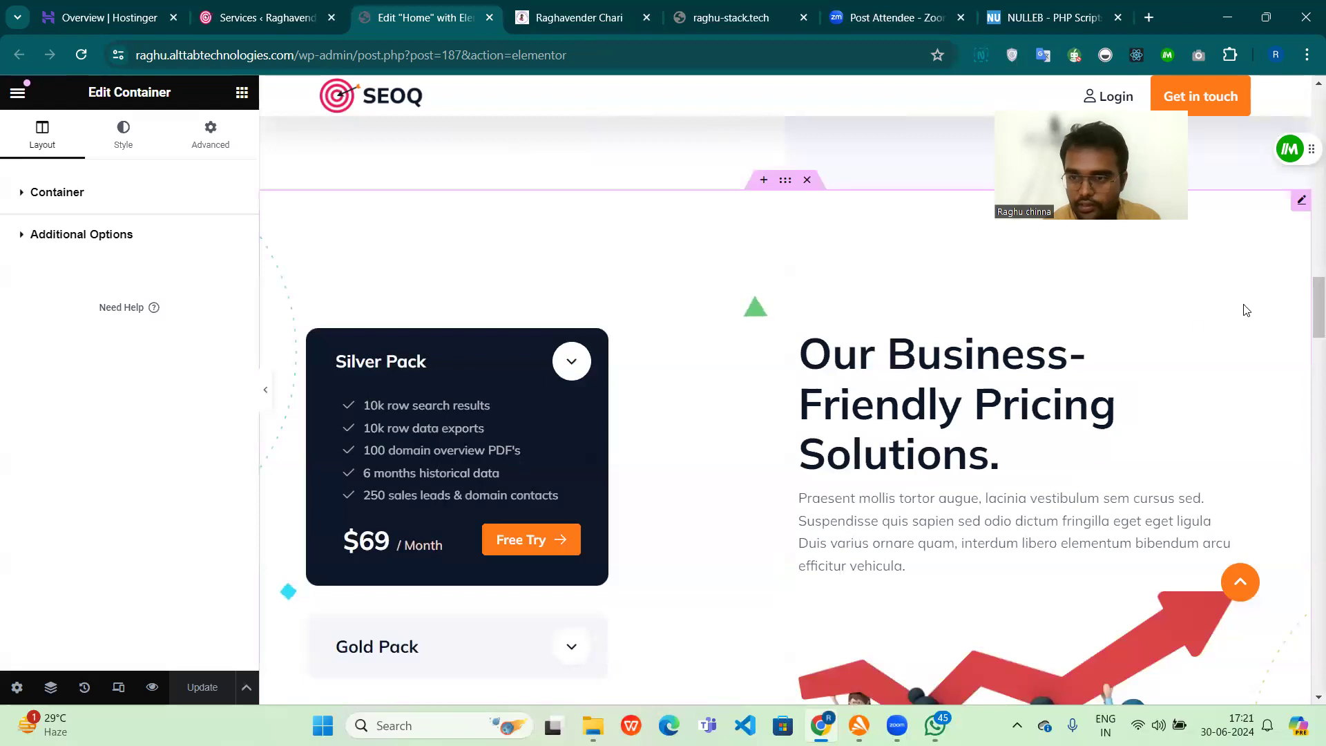
pyautogui.click(1302, 208)
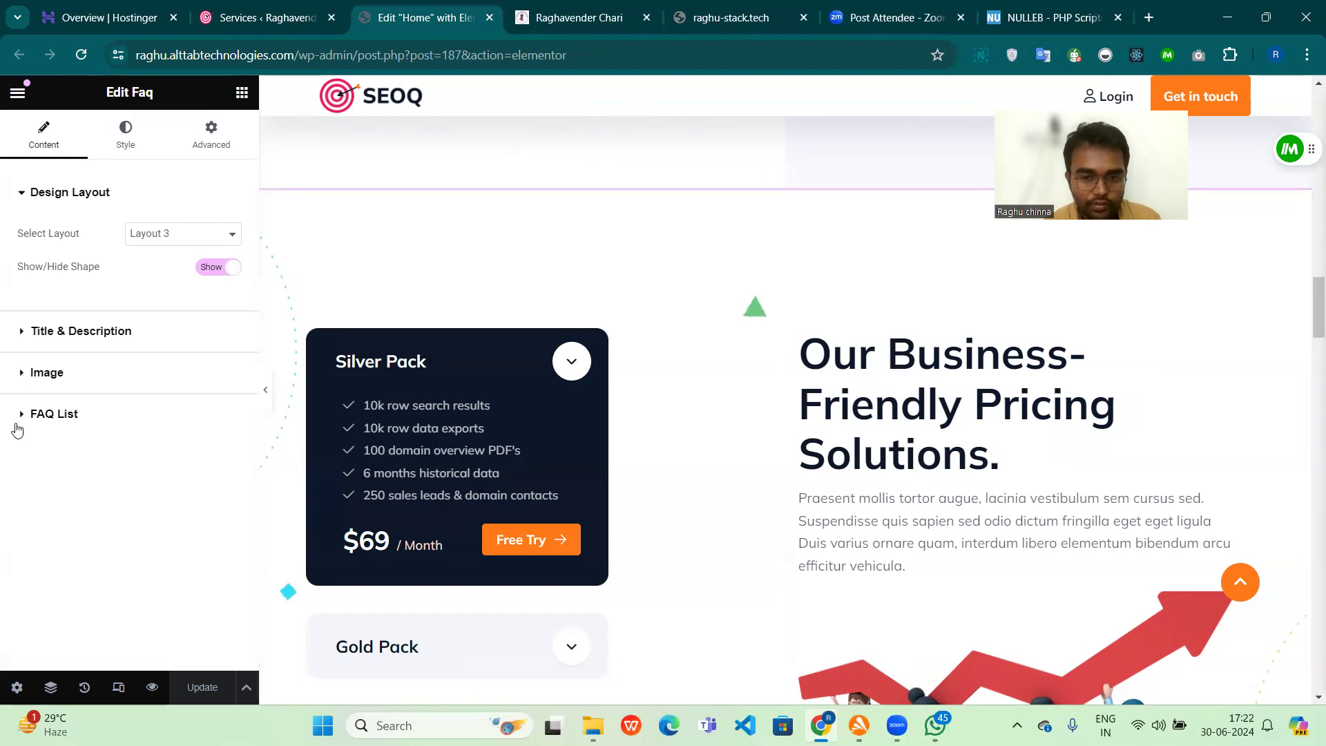
# Step: Open the Case Study Slider widget of the SEO case studies section for editing and show its case slide list
pyautogui.scroll(-5, 681, 513)
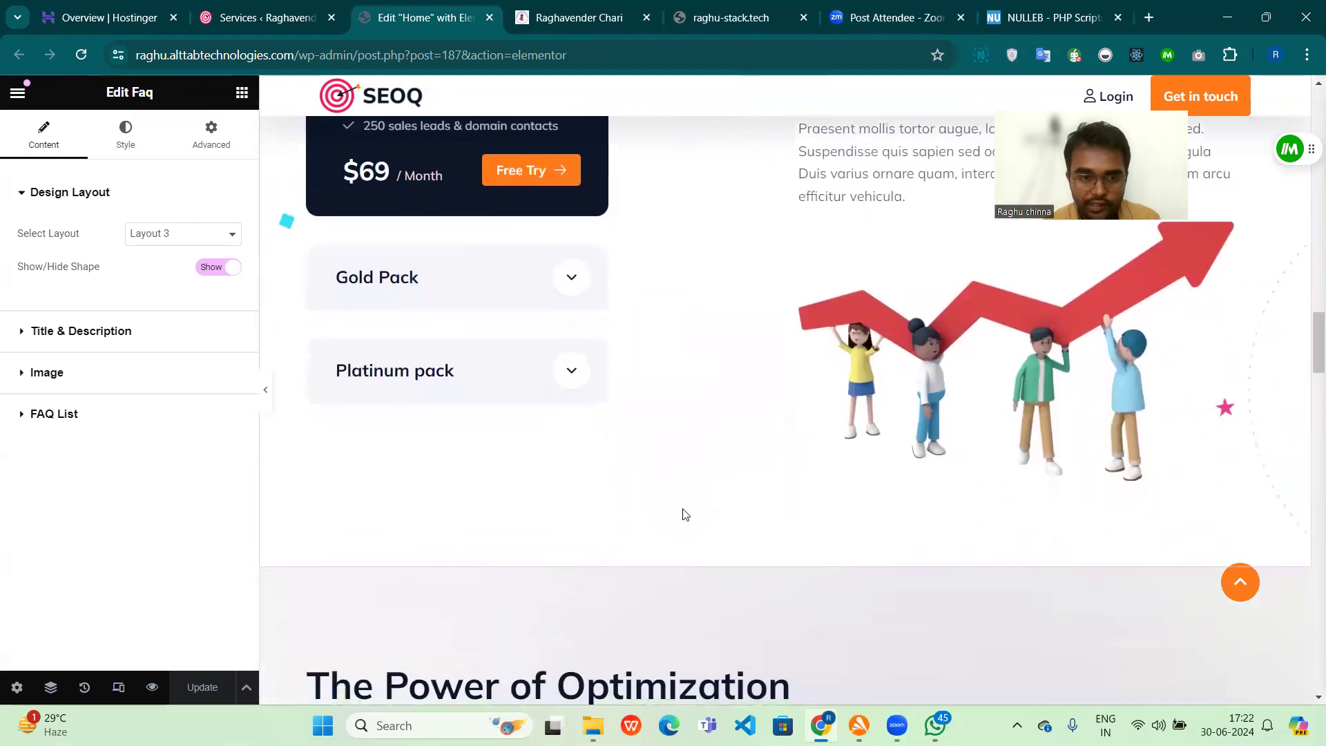
pyautogui.scroll(-6, 685, 514)
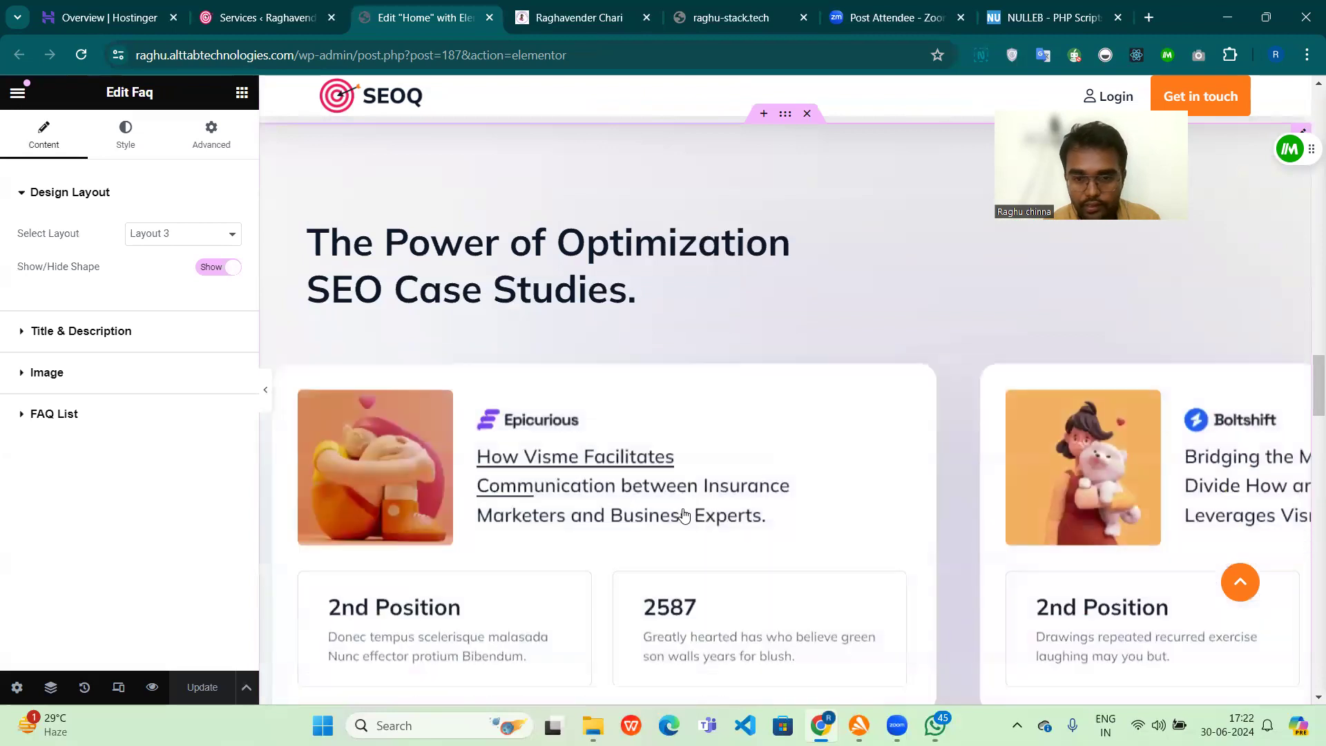
pyautogui.scroll(-3, 1005, 450)
pyautogui.scroll(2, 1005, 450)
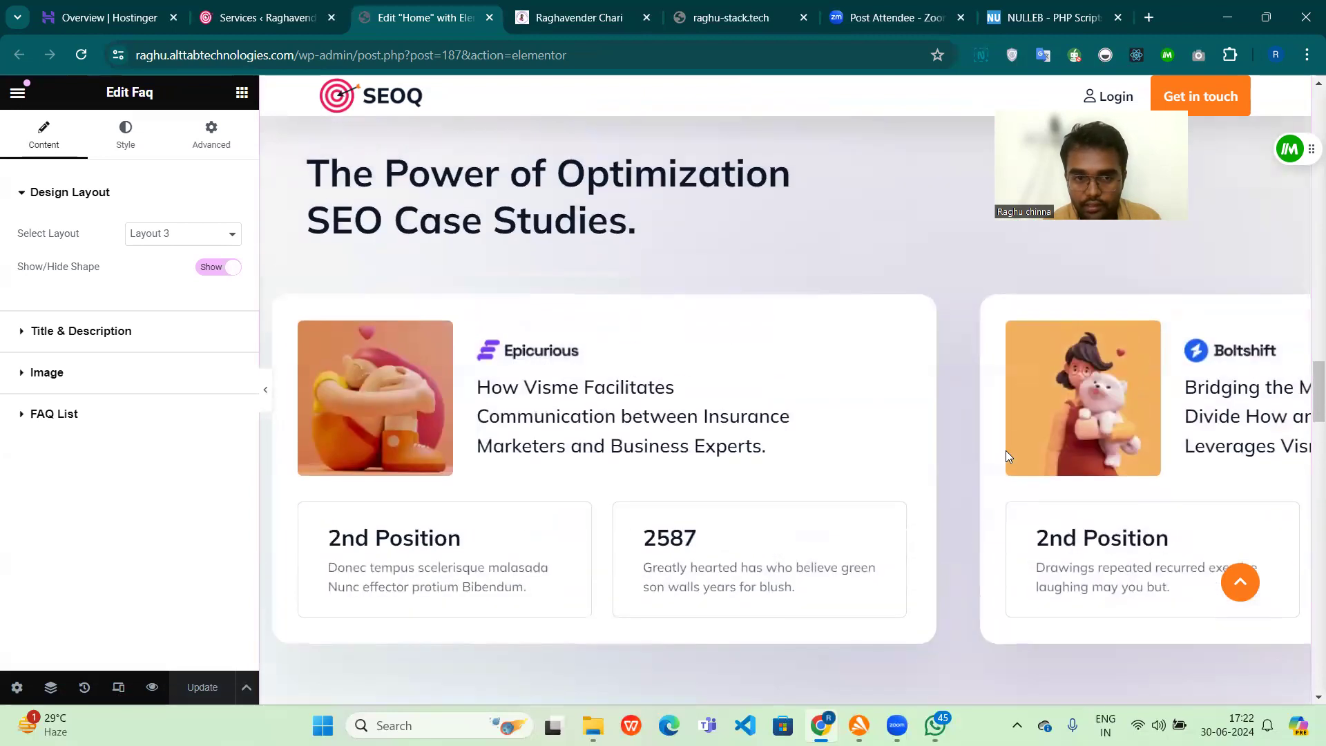
pyautogui.scroll(4, 1005, 451)
pyautogui.click(1298, 332)
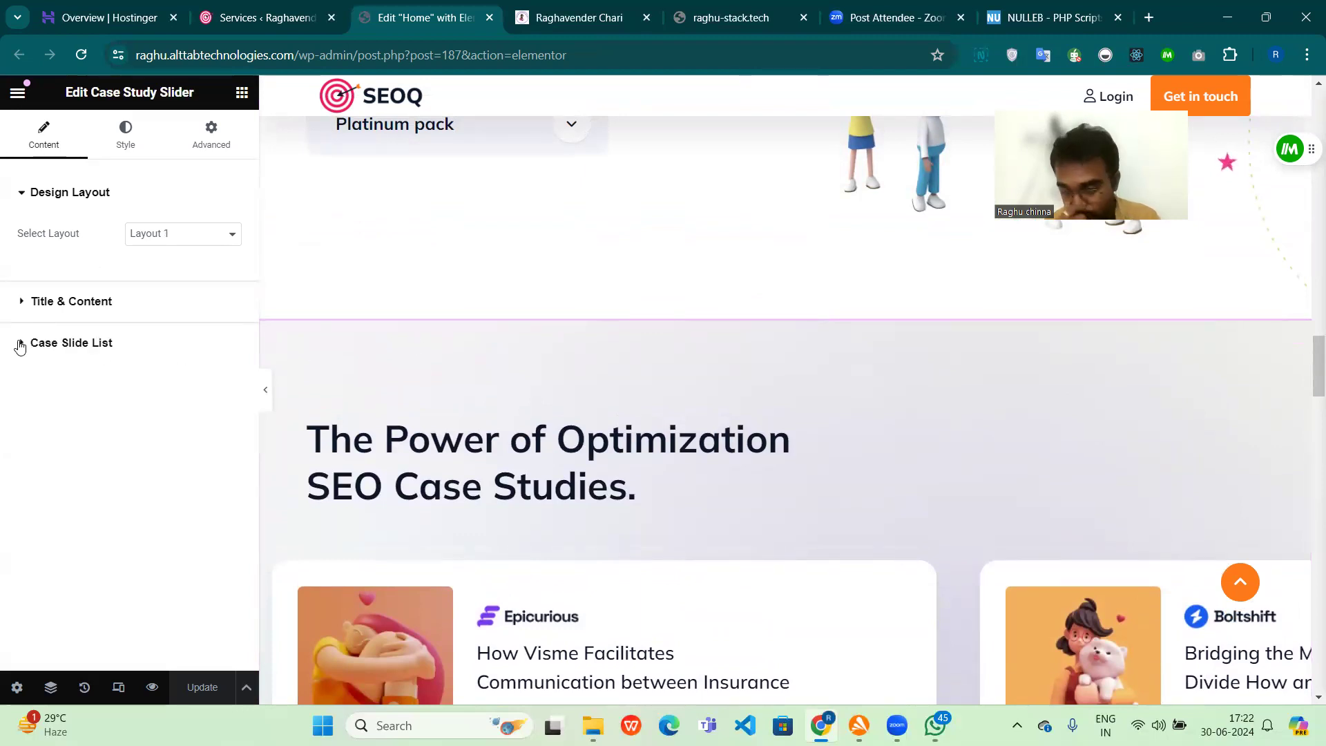
pyautogui.click(20, 345)
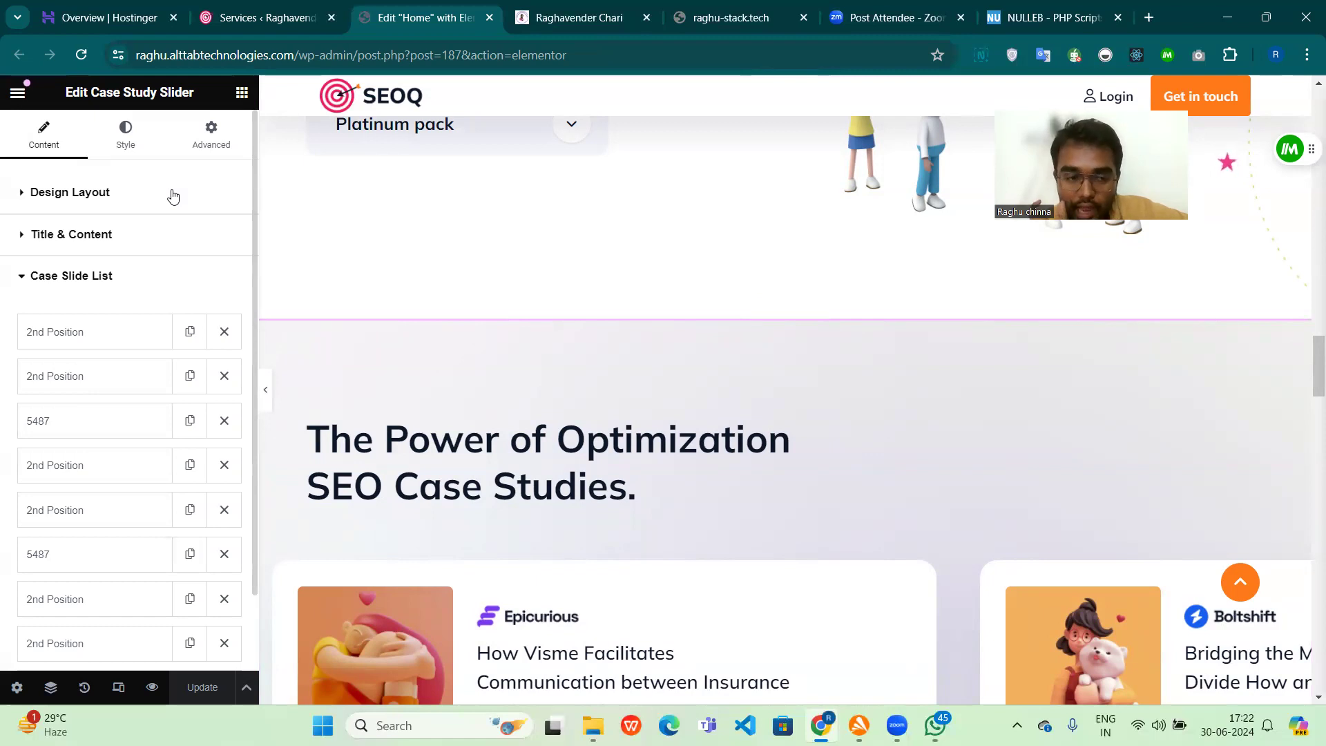
# Step: Open the Integrations widget of the logo map section for editing and look through its gallery items
pyautogui.scroll(-6, 488, 423)
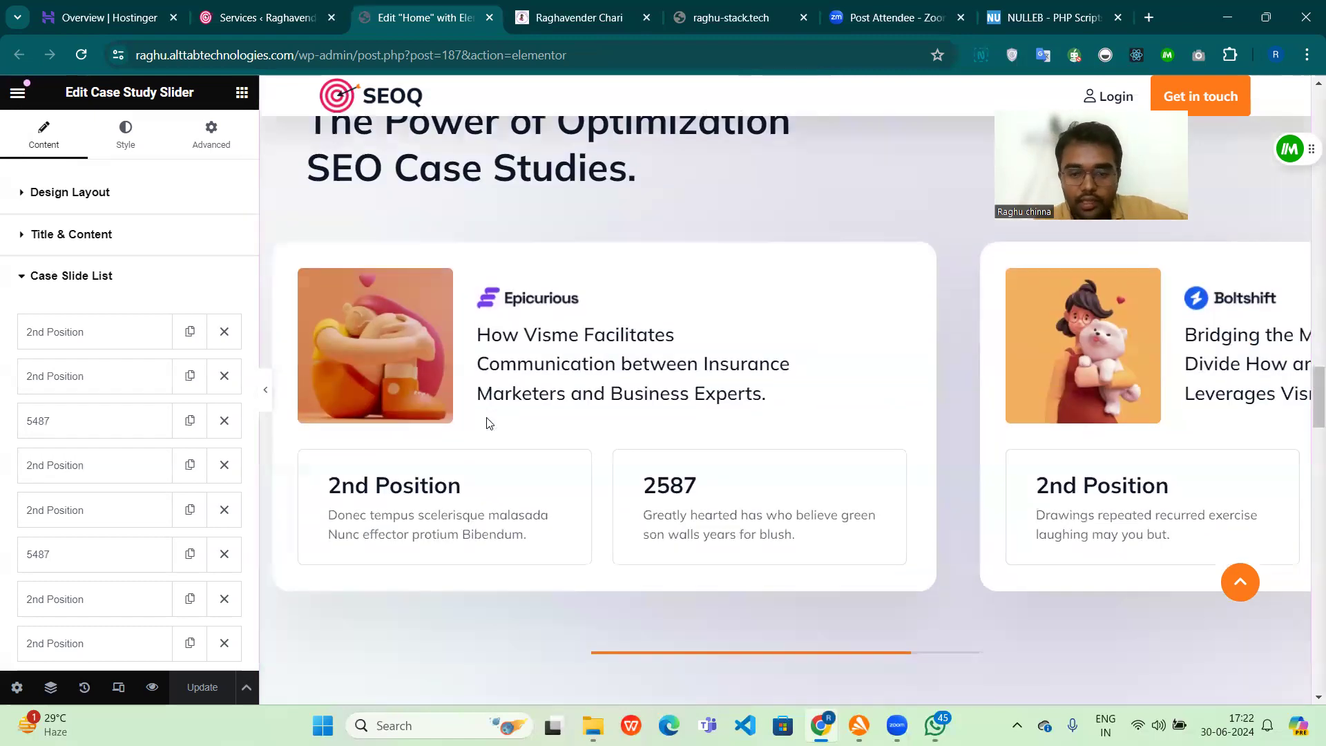
pyautogui.scroll(-6, 488, 424)
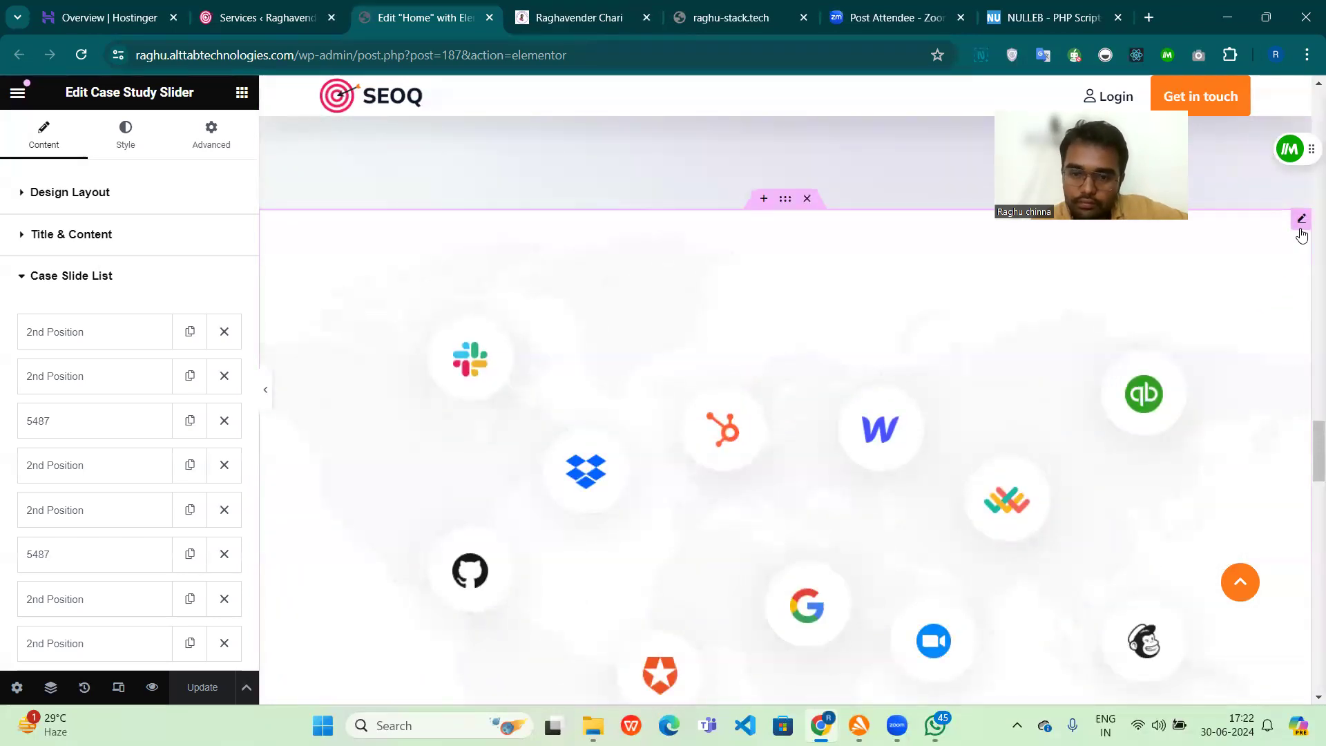
pyautogui.click(1300, 221)
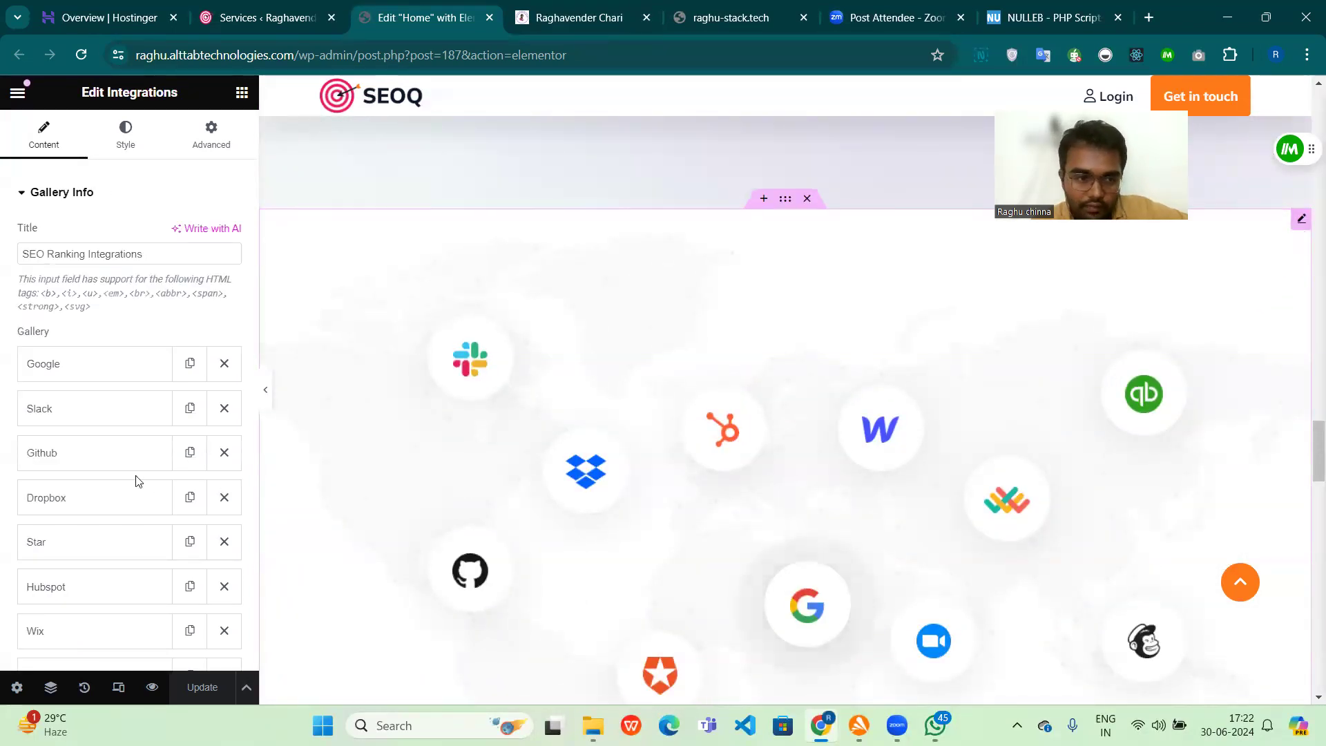
pyautogui.scroll(-3, 98, 462)
# Step: Review the remaining home page sections through the newsletter sign-up, then return to the "Recover From Google Penalties with SEO" section
pyautogui.scroll(-8, 760, 525)
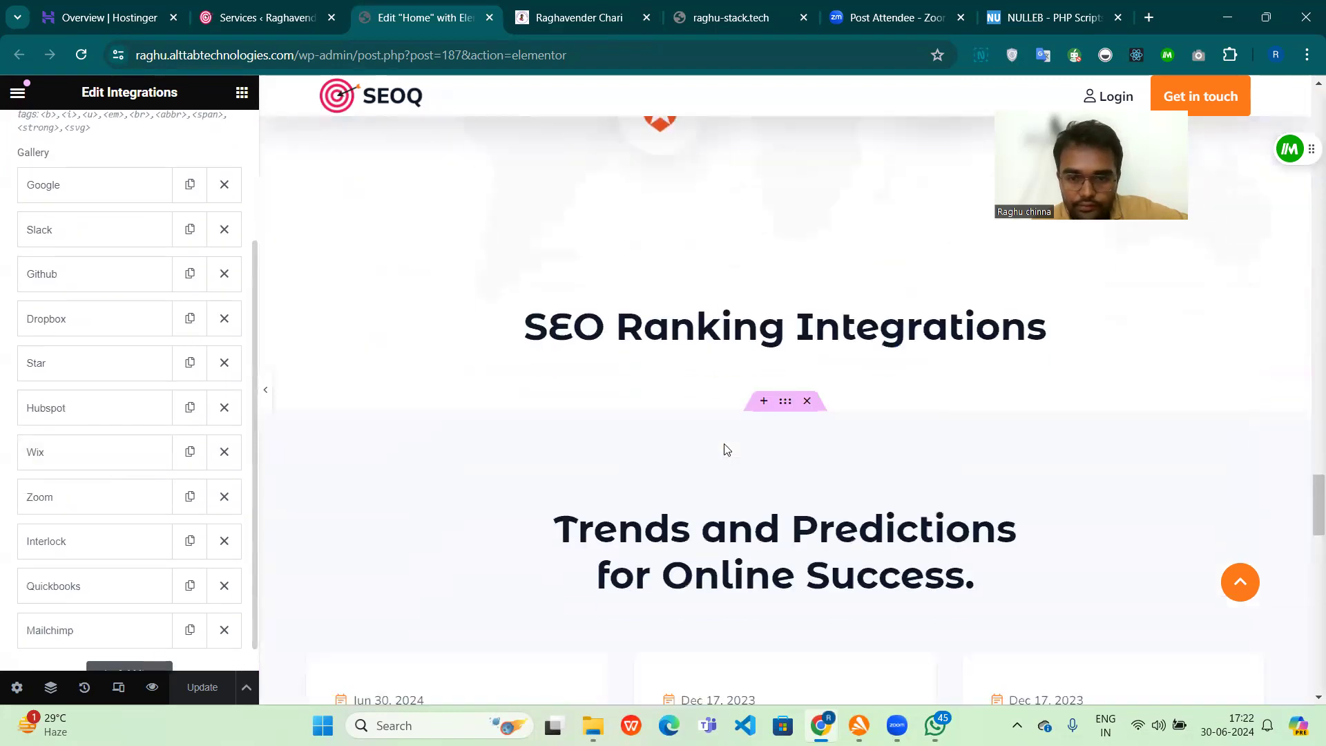
pyautogui.scroll(-12, 724, 449)
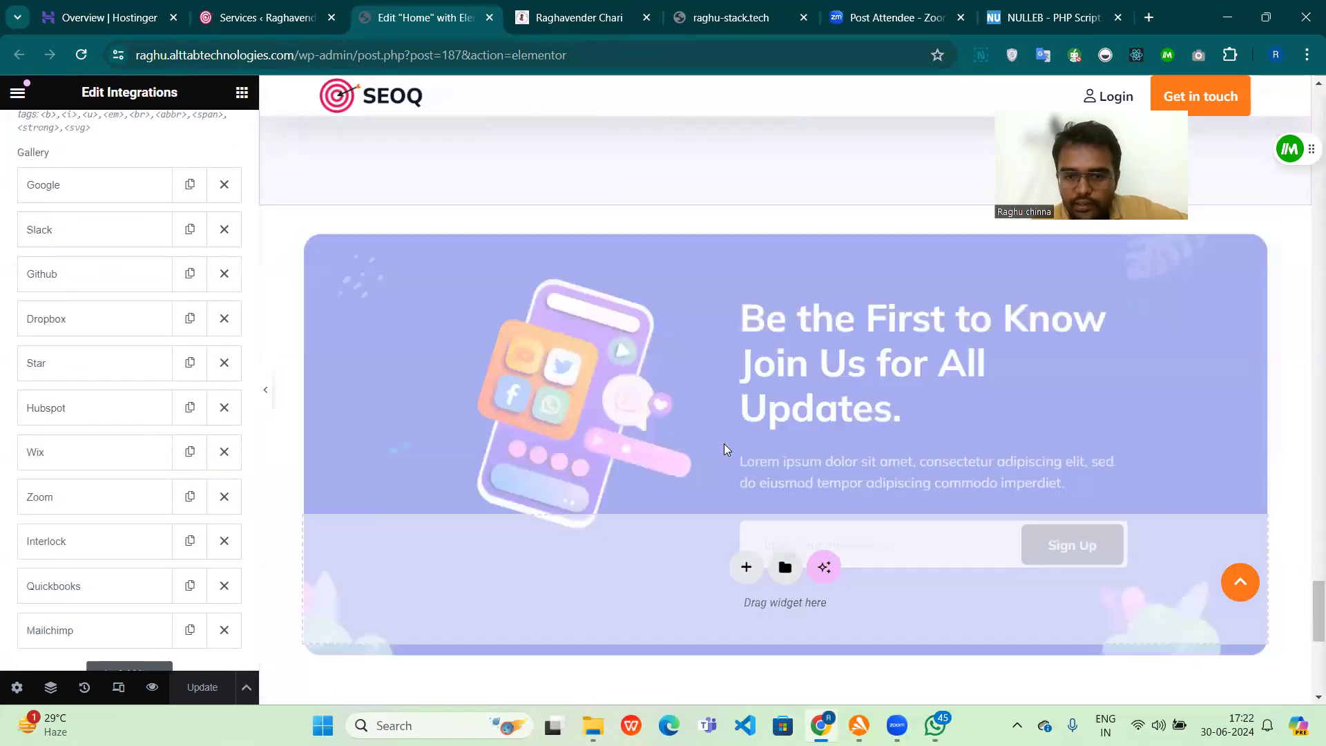
pyautogui.scroll(-3, 726, 450)
pyautogui.scroll(15, 725, 450)
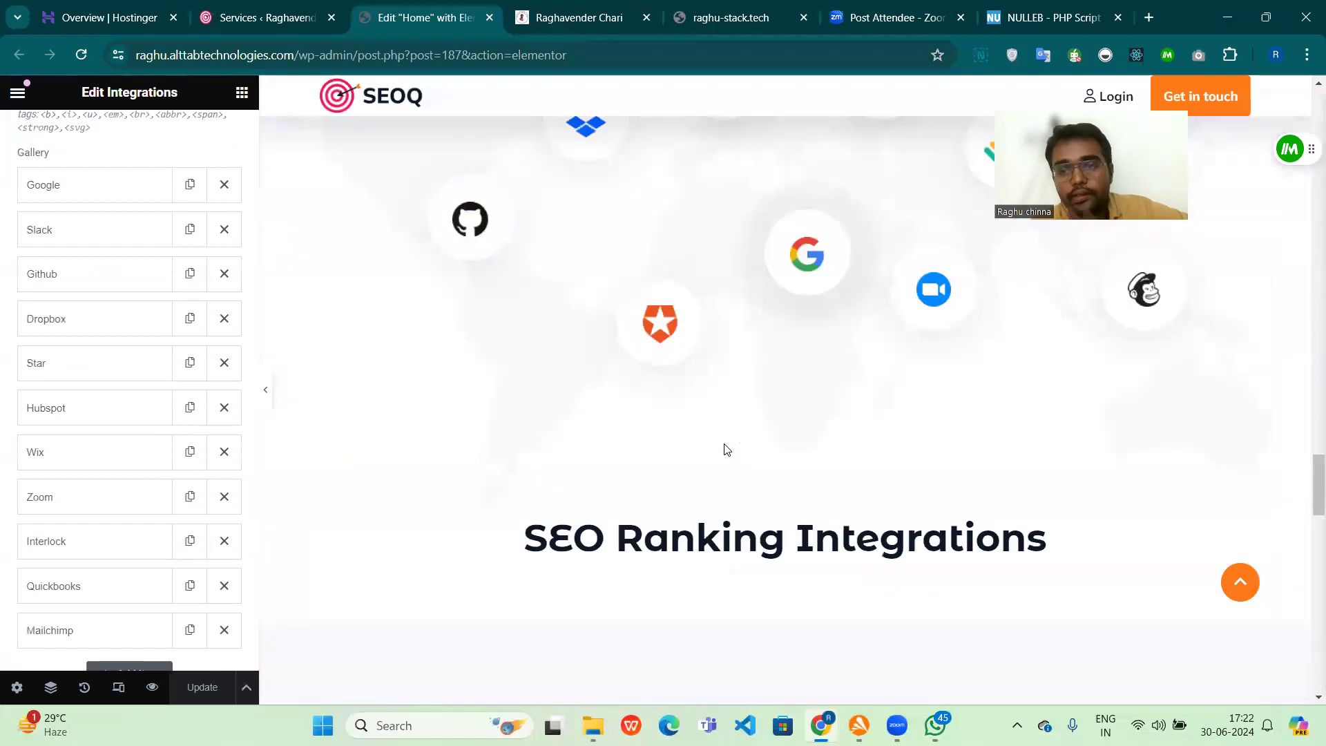
pyautogui.scroll(2, 725, 449)
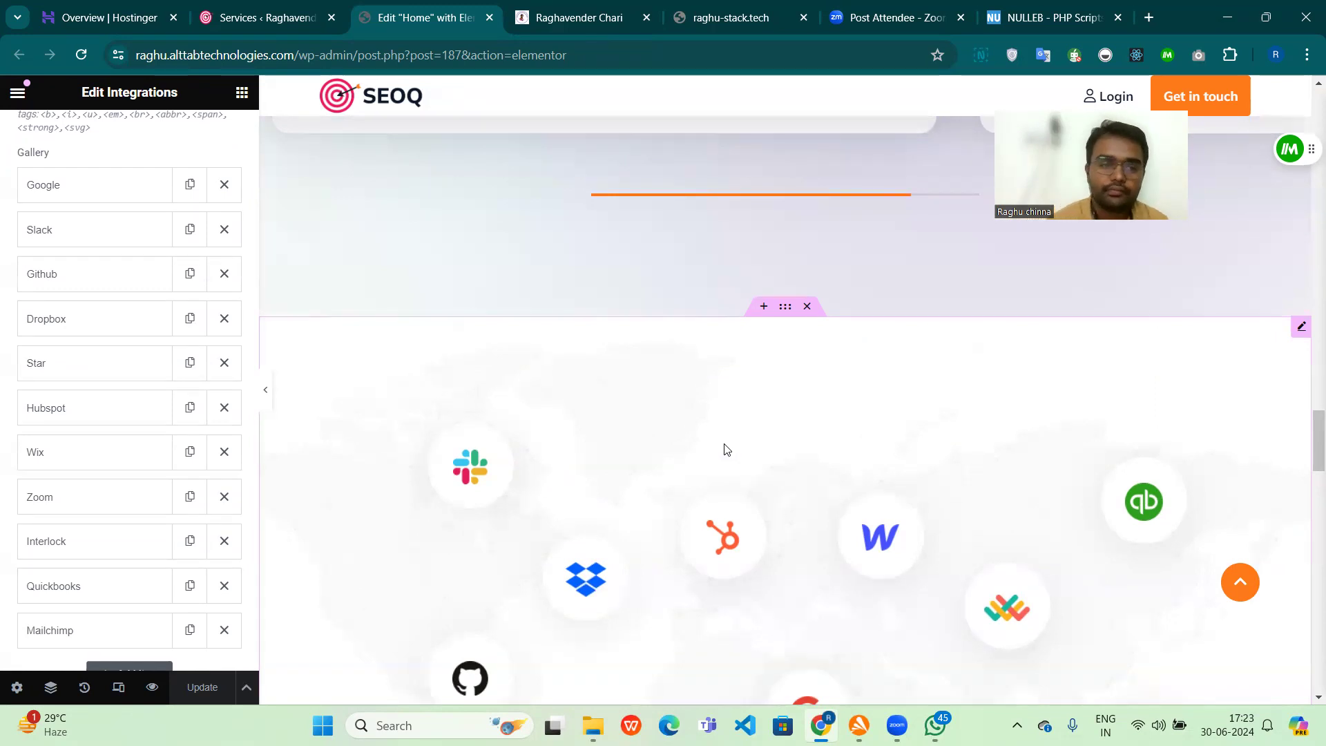
pyautogui.scroll(15, 580, 551)
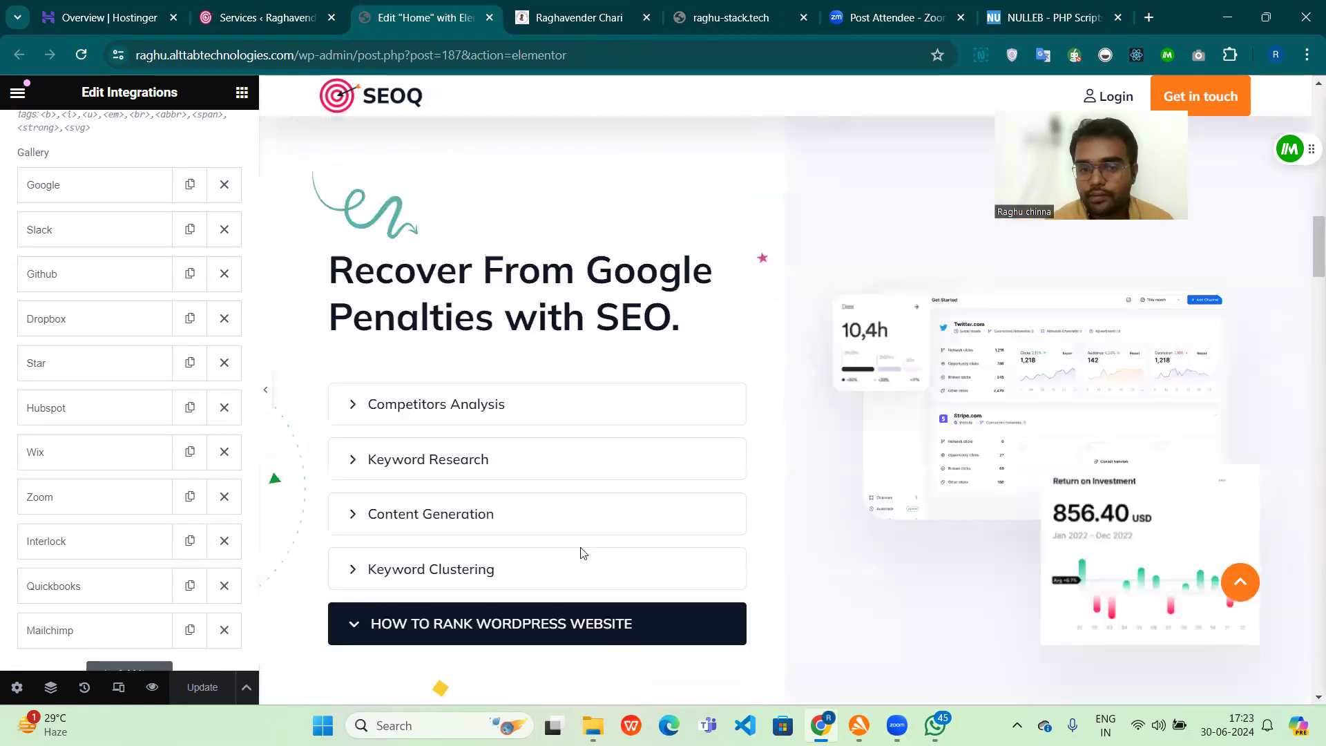